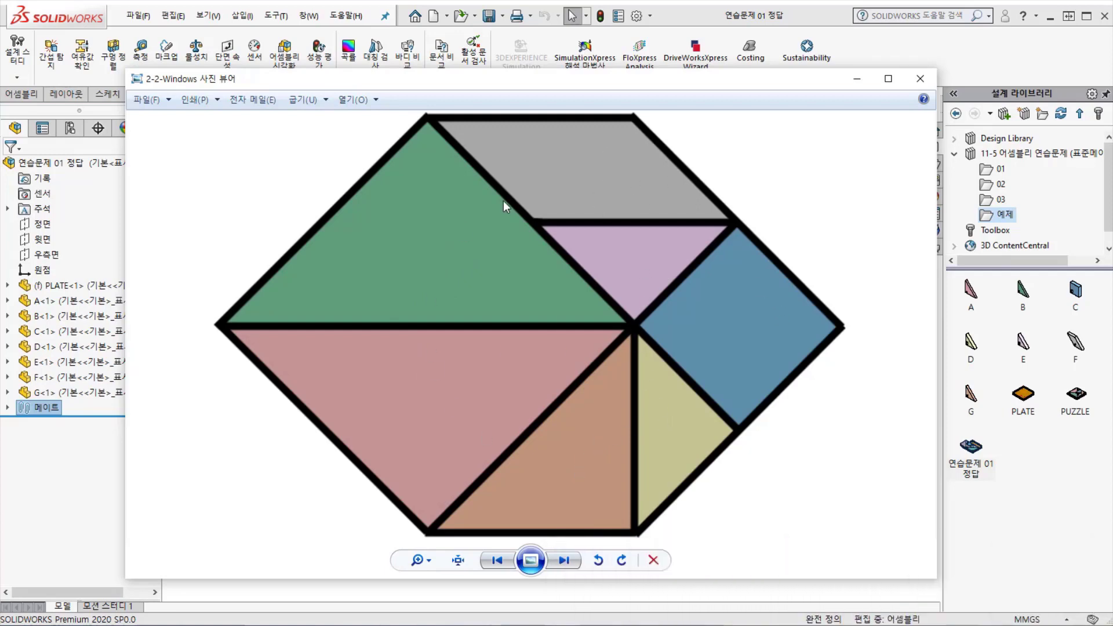
Step: Minimize the reference picture and delete all the coincident mates, 일치1 to 일치21, from the assembly's mate folder
{"action": "left_click", "coordinate": [857, 78]}
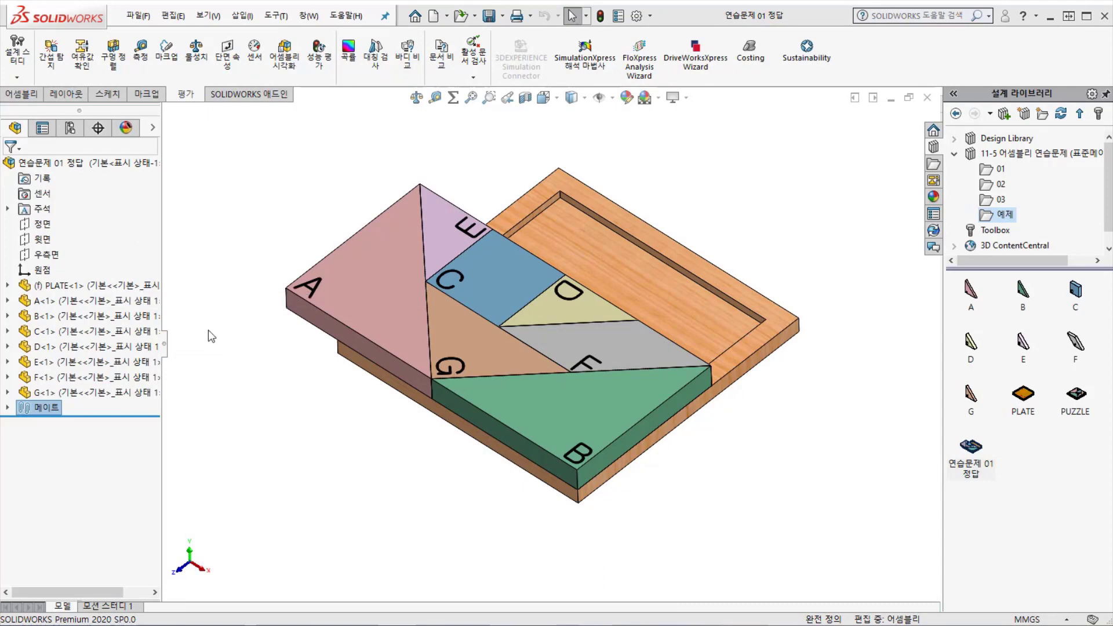
{"action": "left_click", "coordinate": [7, 407]}
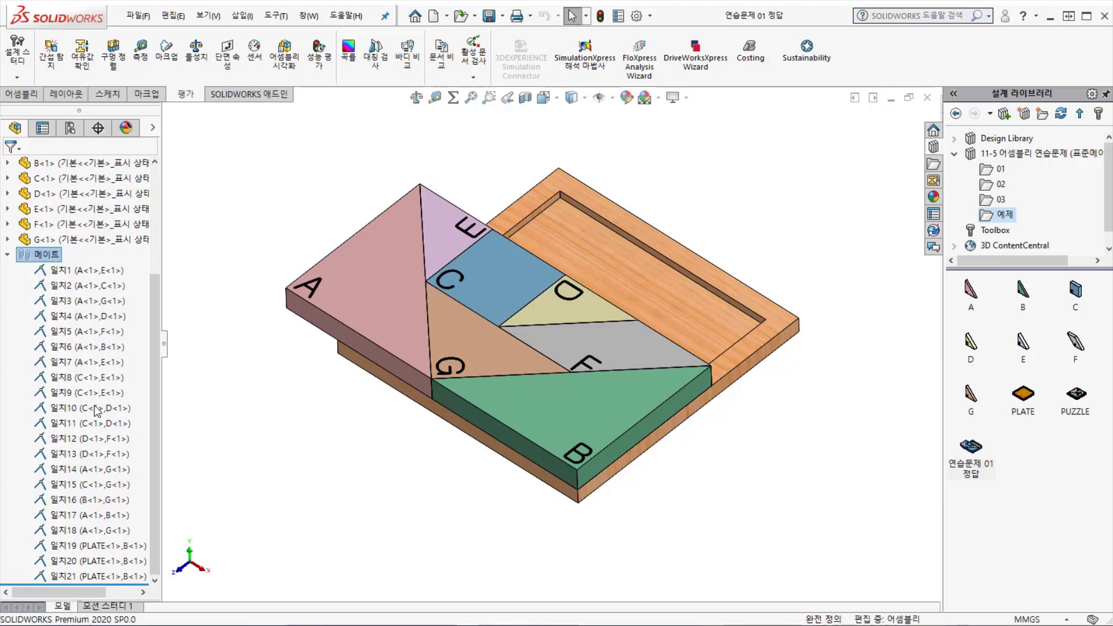
{"action": "left_click", "coordinate": [222, 341]}
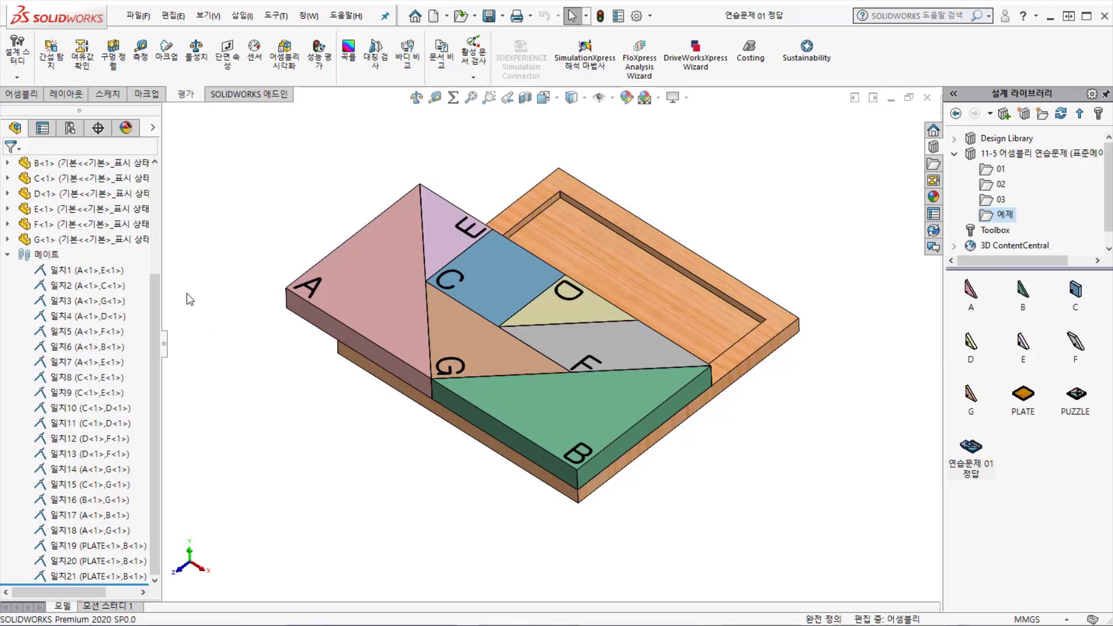
{"action": "left_click", "coordinate": [89, 271], "text": "shift"}
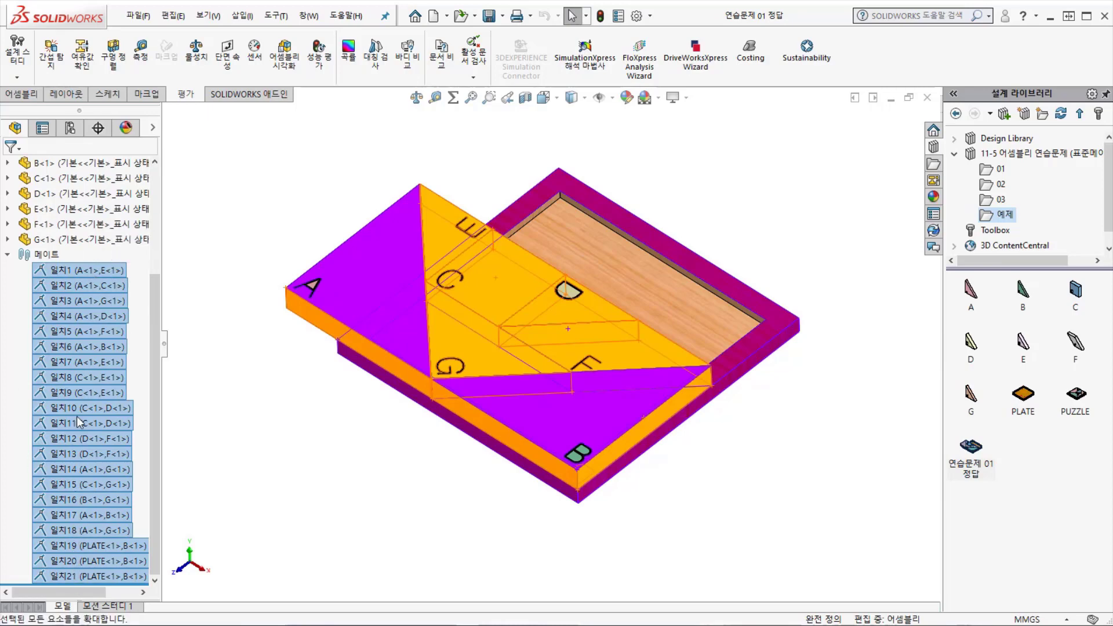
{"action": "left_click", "coordinate": [225, 315]}
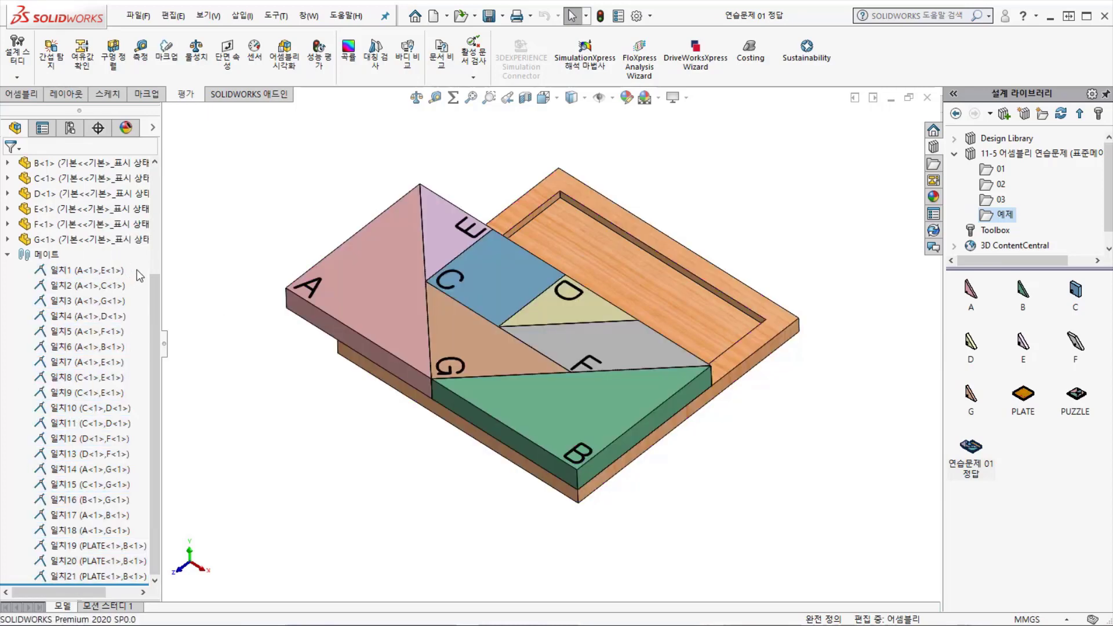
{"action": "left_click_drag", "start_coordinate": [136, 268], "coordinate": [49, 579]}
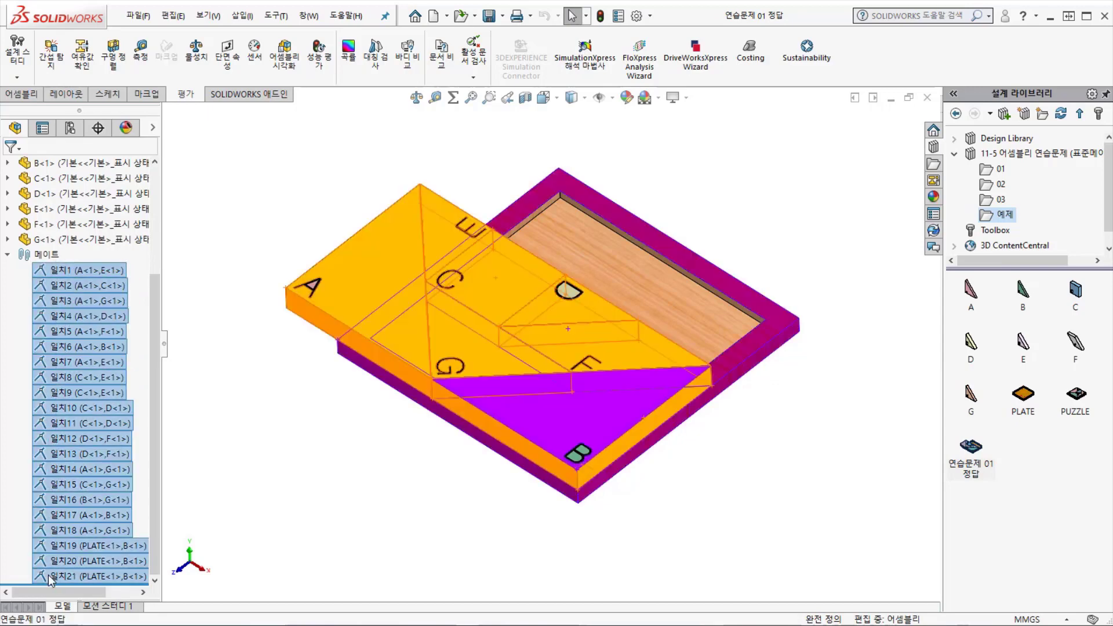
{"action": "right_click", "coordinate": [96, 330]}
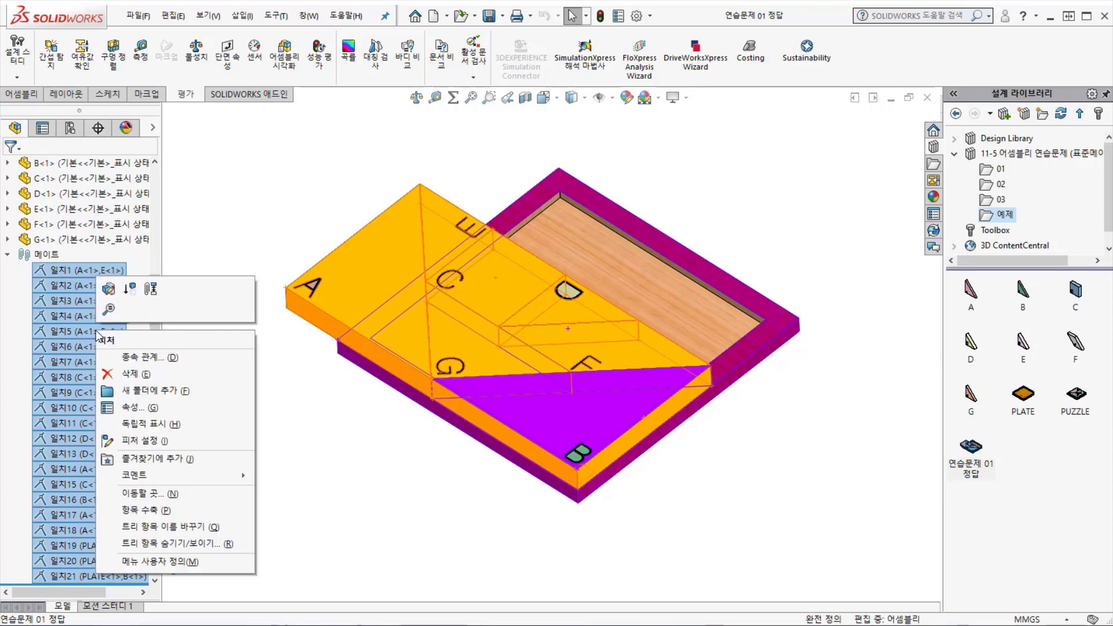
{"action": "left_click", "coordinate": [146, 376]}
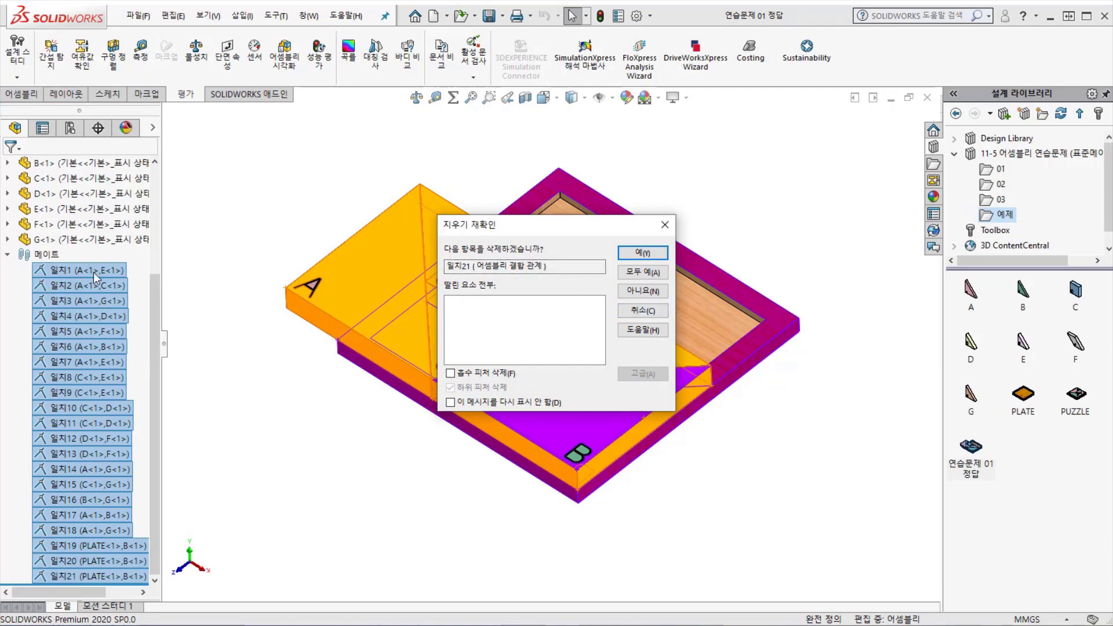
{"action": "left_click", "coordinate": [643, 272]}
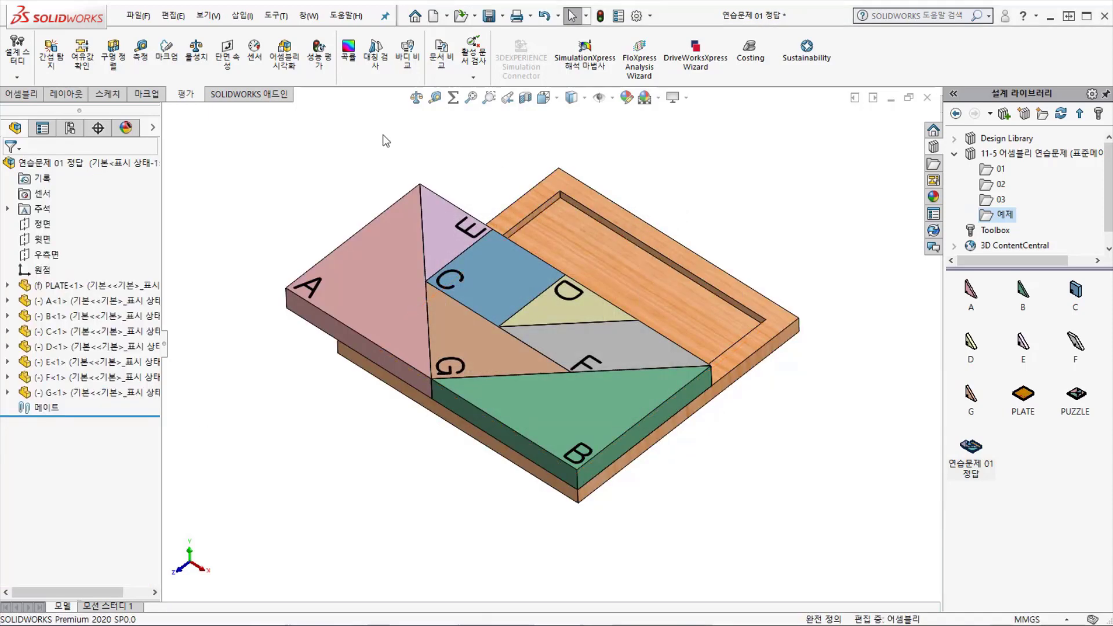
Step: Spread puzzle pieces E, C, D, F, G and B apart from one another around the plate
{"action": "left_click", "coordinate": [385, 219]}
{"action": "left_click_drag", "start_coordinate": [518, 249], "coordinate": [514, 187]}
{"action": "left_click_drag", "start_coordinate": [487, 301], "coordinate": [632, 200]}
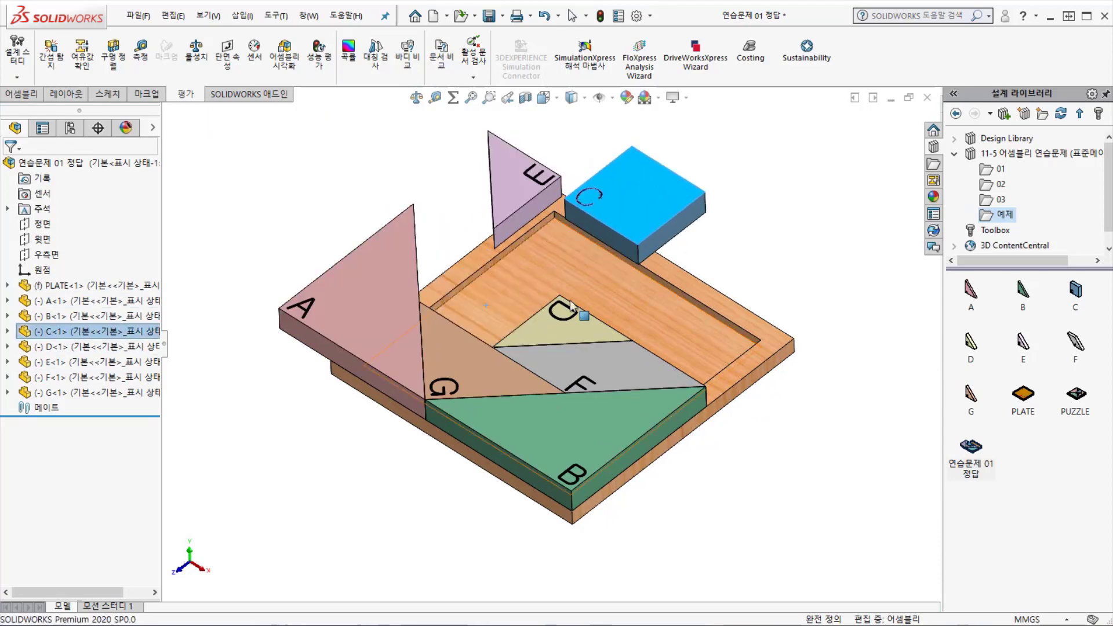
{"action": "left_click_drag", "start_coordinate": [560, 299], "coordinate": [554, 217]}
{"action": "left_click_drag", "start_coordinate": [636, 345], "coordinate": [702, 284]}
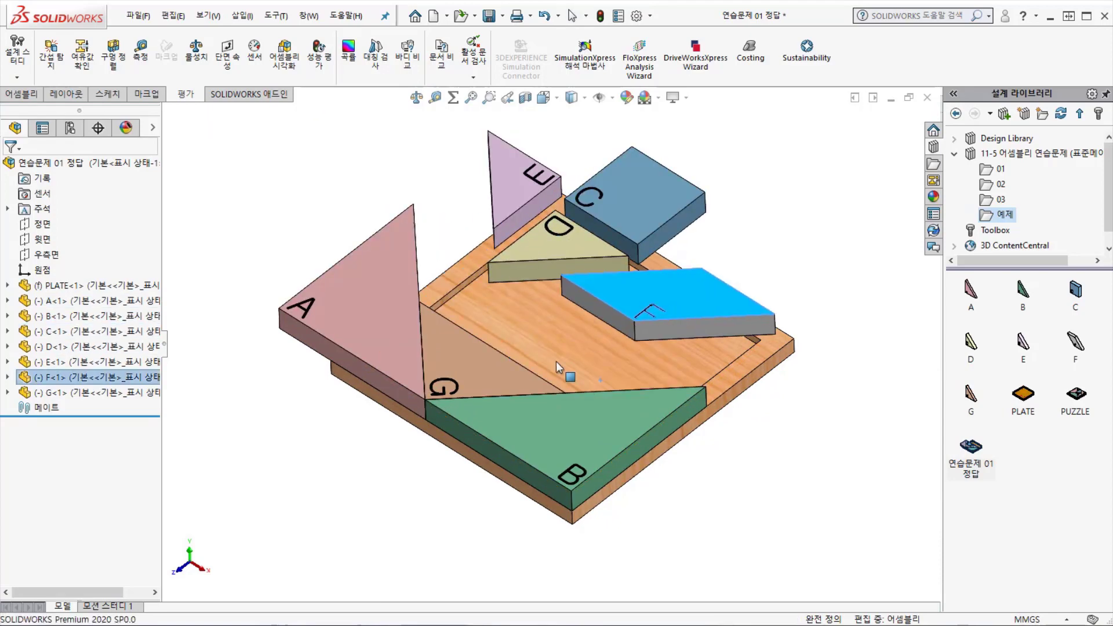
{"action": "left_click_drag", "start_coordinate": [493, 382], "coordinate": [537, 336]}
{"action": "left_click_drag", "start_coordinate": [545, 422], "coordinate": [639, 424]}
{"action": "left_click_drag", "start_coordinate": [503, 349], "coordinate": [492, 380]}
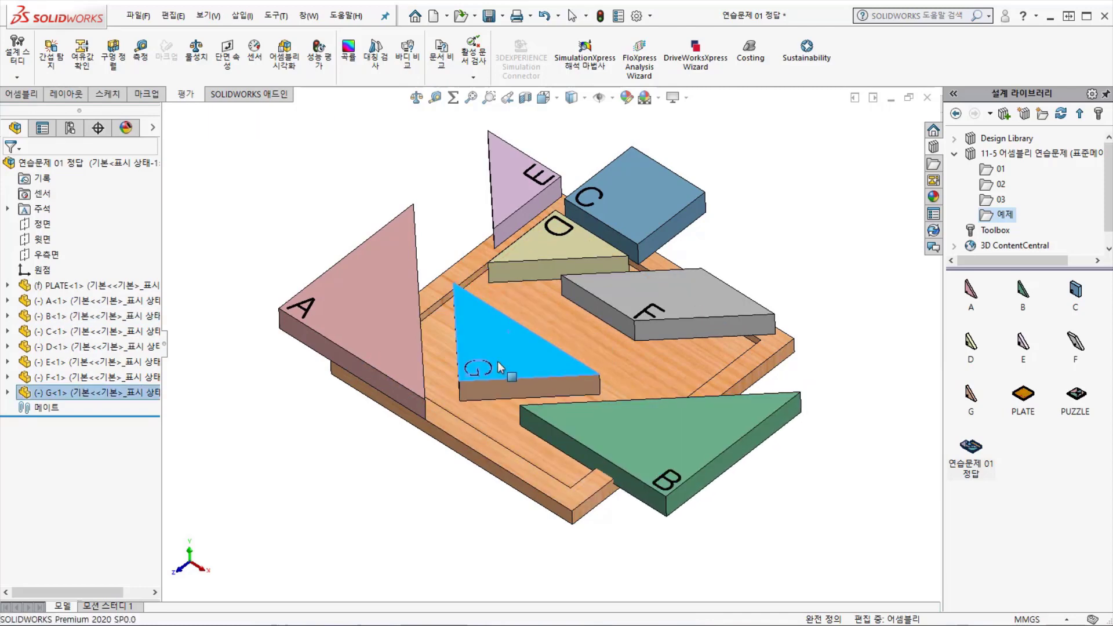
{"action": "left_click", "coordinate": [424, 181]}
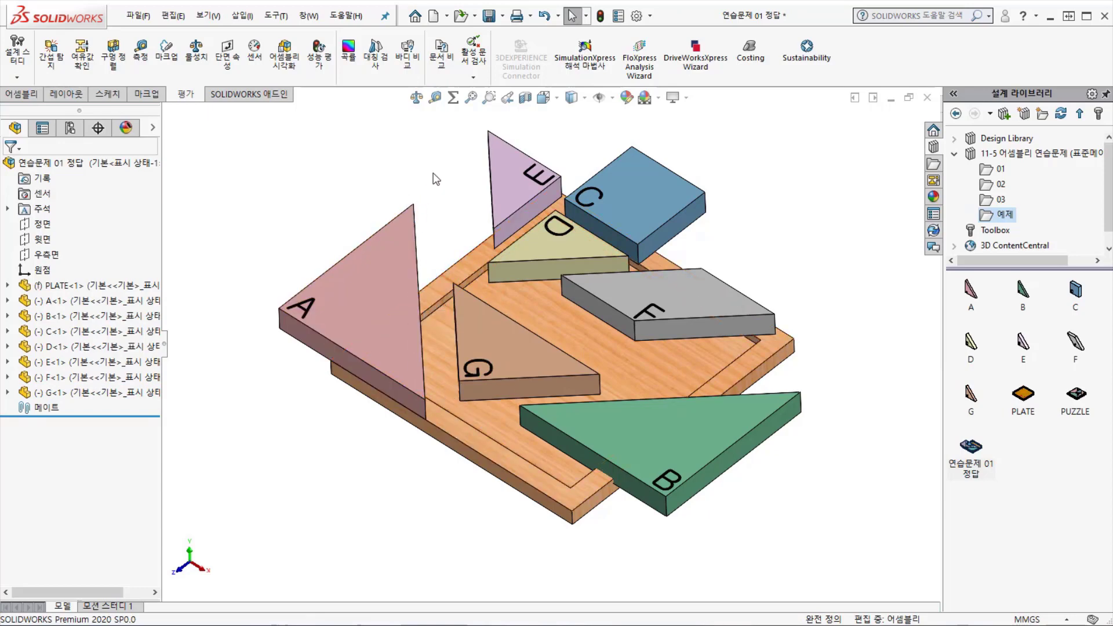
Step: Switch to the top view and hide the PLATE component, leaving only the puzzle pieces displayed
{"action": "key", "text": "ctrl+5"}
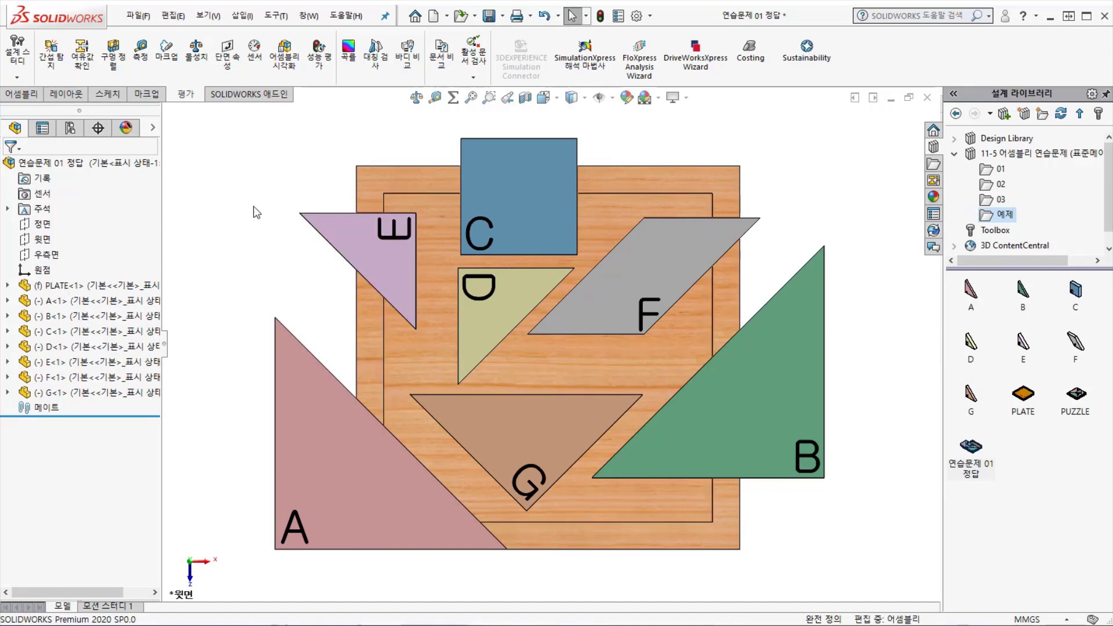
{"action": "left_click", "coordinate": [374, 179]}
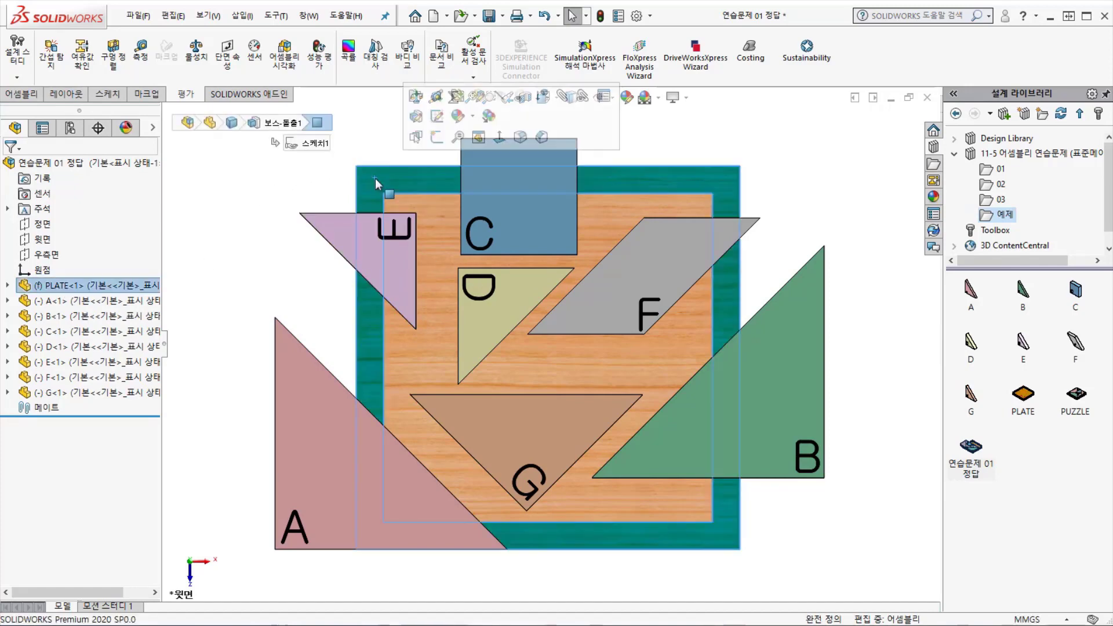
{"action": "left_click", "coordinate": [275, 210]}
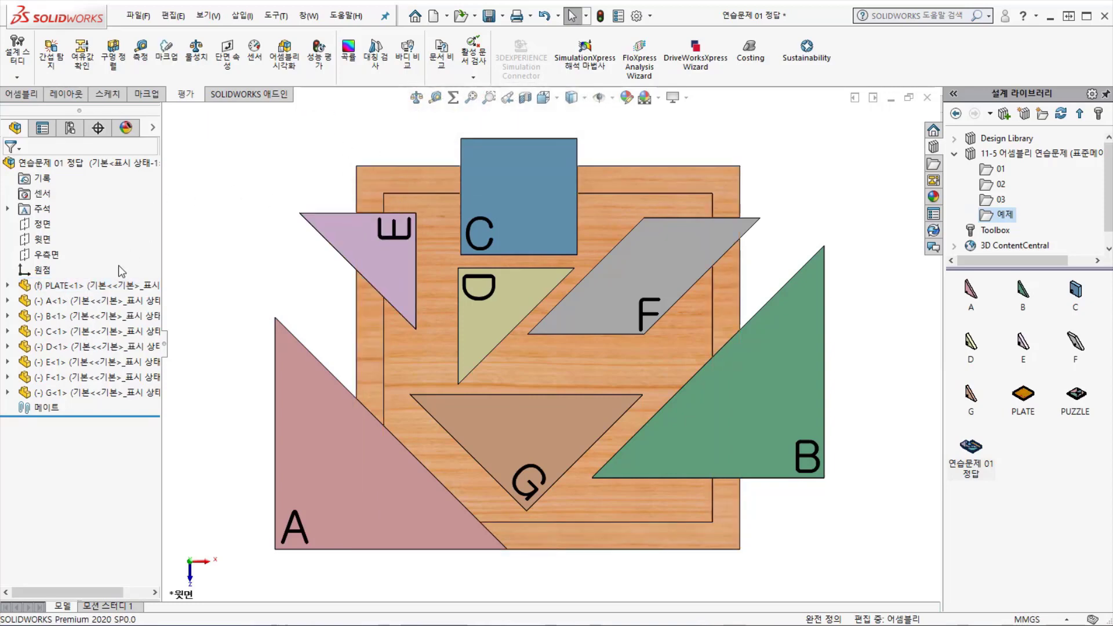
{"action": "right_click", "coordinate": [105, 288]}
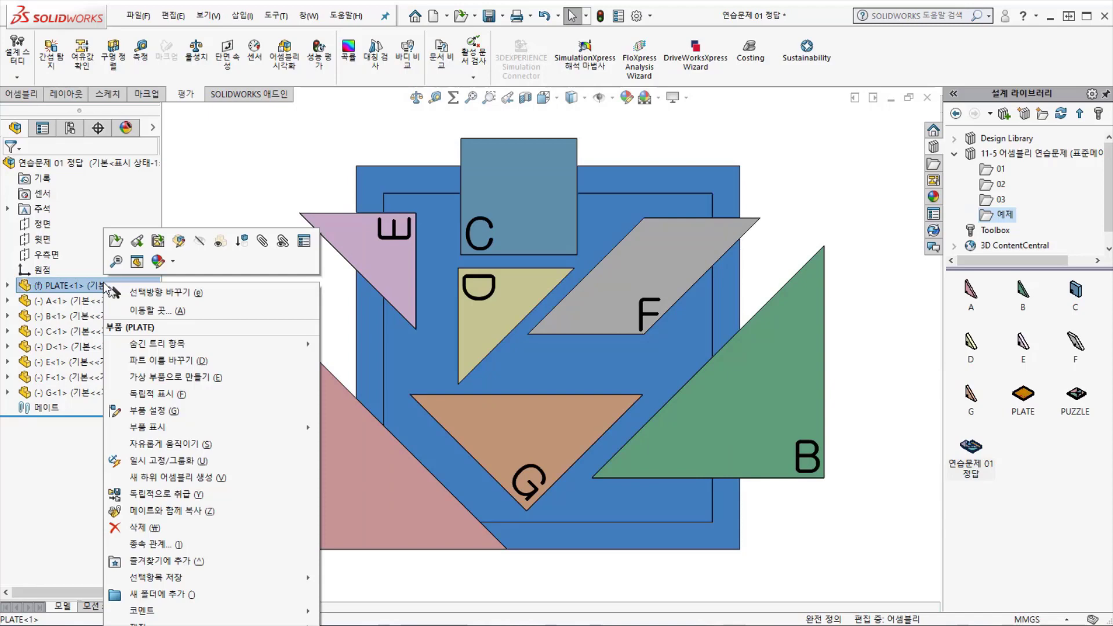
{"action": "left_click", "coordinate": [200, 241]}
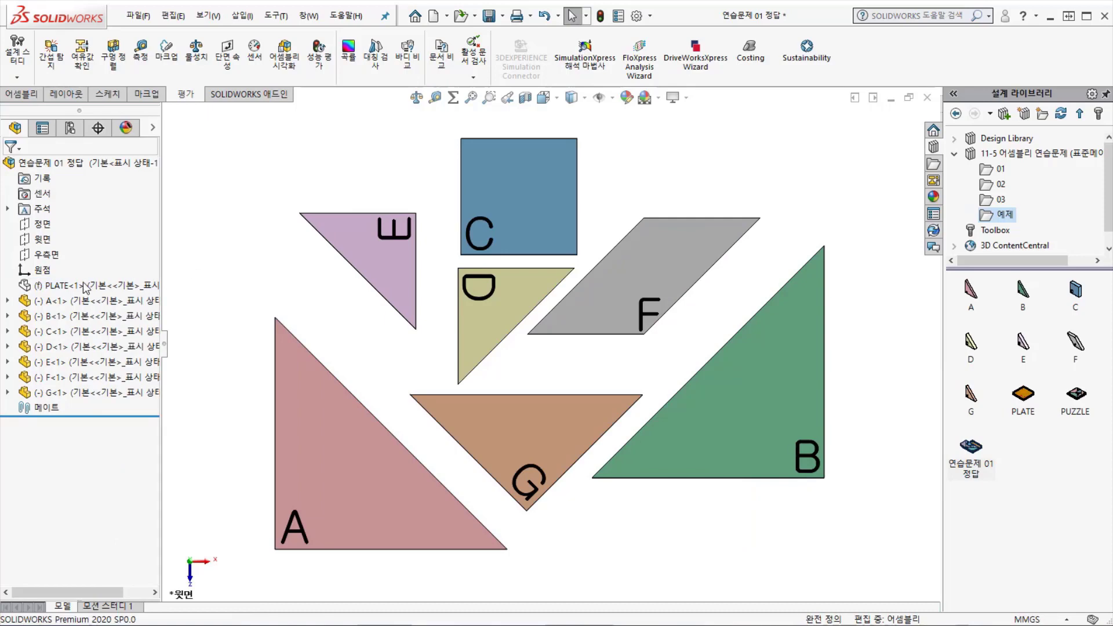
{"action": "left_click", "coordinate": [49, 287]}
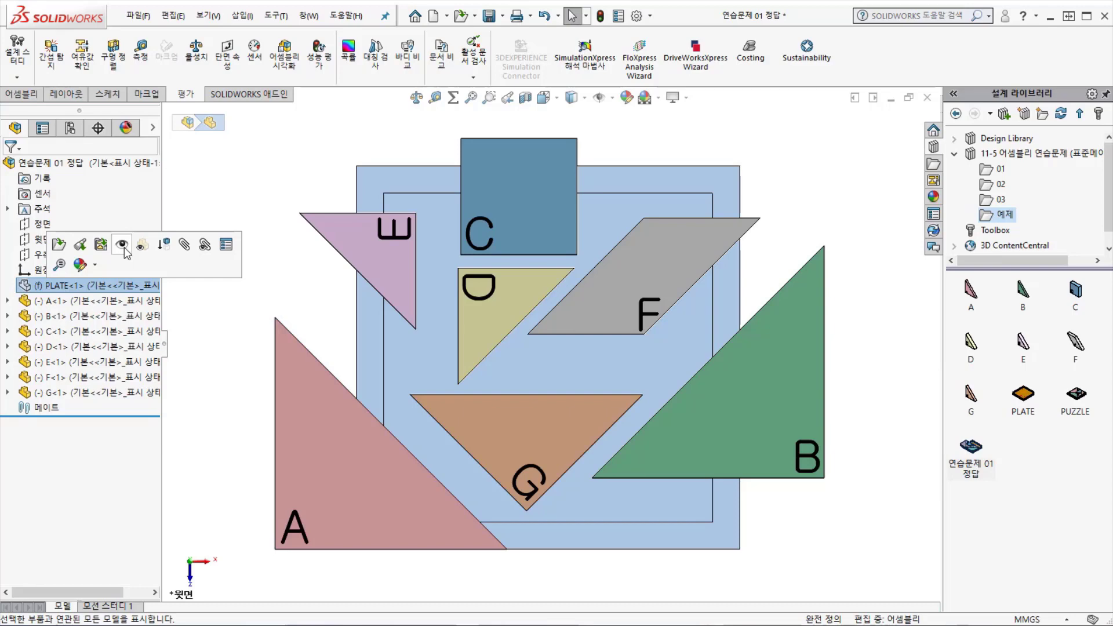
{"action": "left_click", "coordinate": [298, 223]}
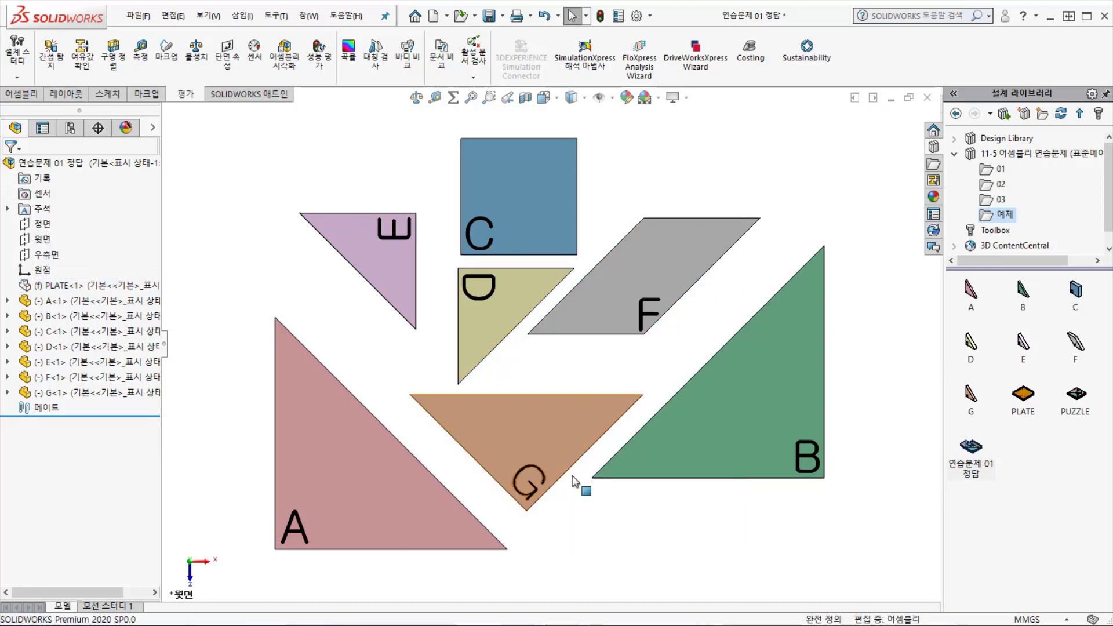
Step: Rearrange the loose pieces with A and B on one side and F, E, C, D and G on the other
{"action": "scroll", "coordinate": [636, 559], "scroll_direction": "up", "scroll_amount": 1}
{"action": "scroll", "coordinate": [636, 557], "scroll_direction": "down", "scroll_amount": 1}
{"action": "scroll", "coordinate": [474, 231], "scroll_direction": "up", "scroll_amount": 1}
{"action": "left_click_drag", "start_coordinate": [551, 225], "coordinate": [678, 159]}
{"action": "left_click_drag", "start_coordinate": [732, 224], "coordinate": [766, 207]}
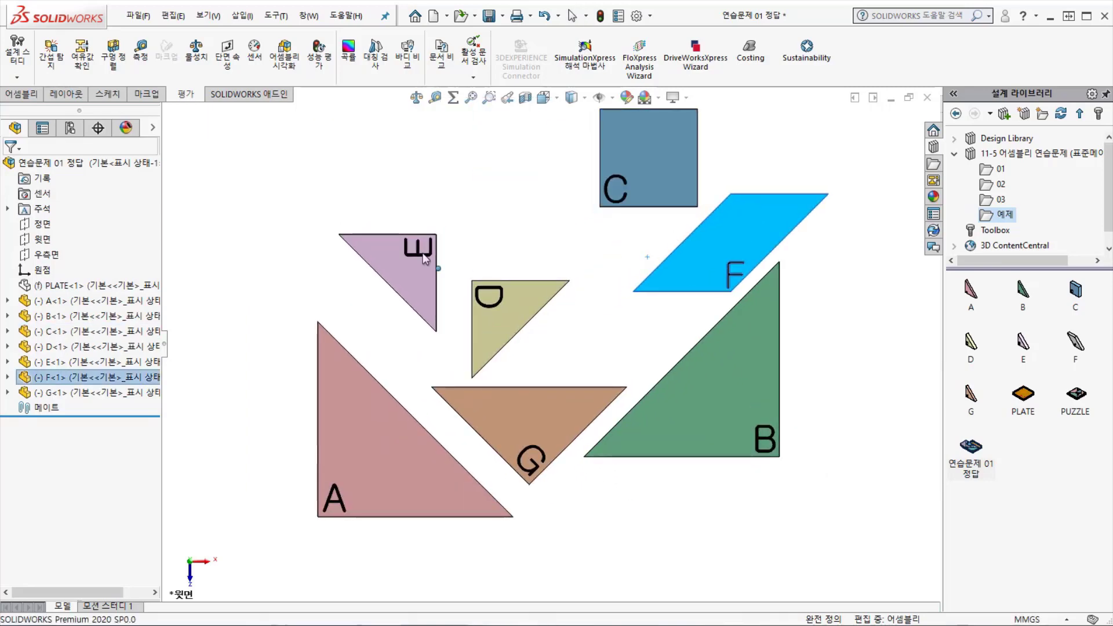
{"action": "left_click_drag", "start_coordinate": [415, 249], "coordinate": [560, 148]}
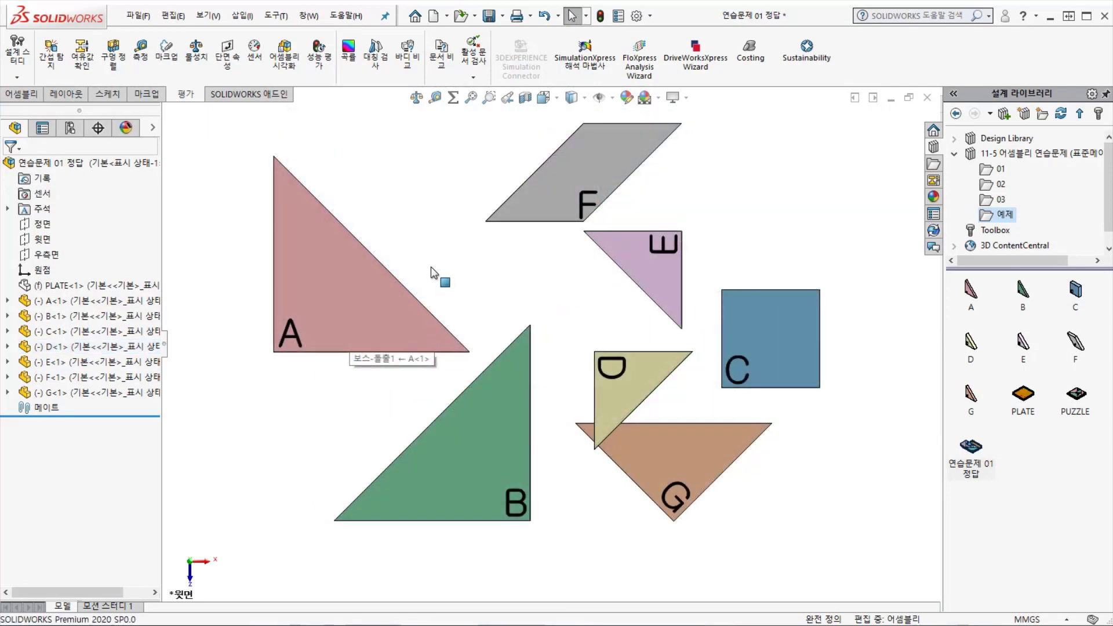
Step: Rotate pieces A and B until their long edges face each other, and place B directly below A
{"action": "right_click_drag", "start_coordinate": [430, 267], "coordinate": [482, 472]}
{"action": "left_click_drag", "start_coordinate": [436, 477], "coordinate": [385, 329]}
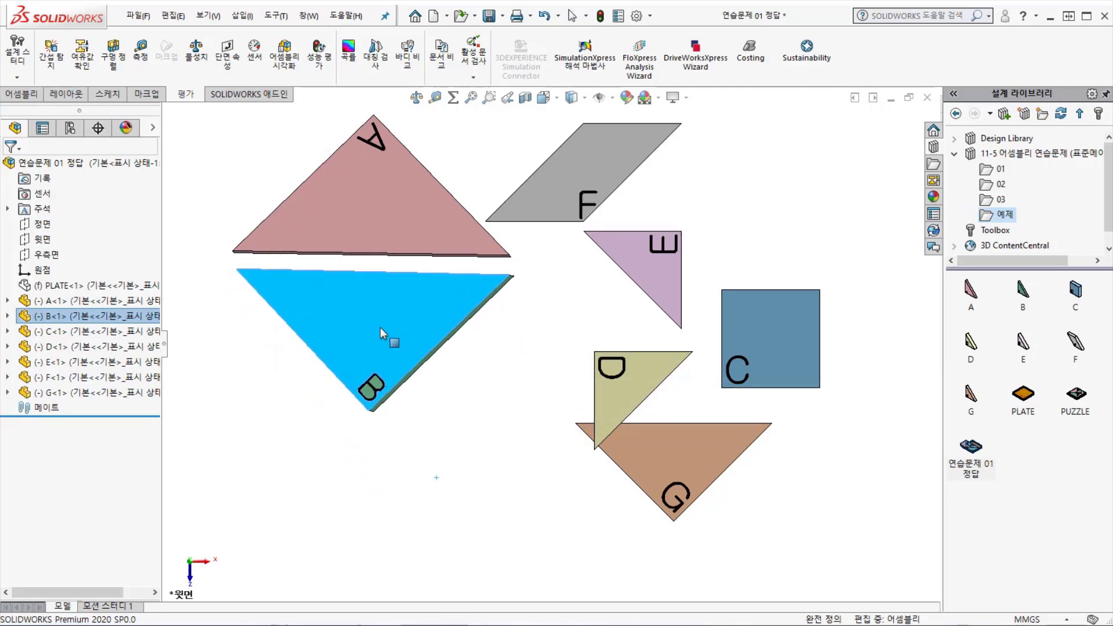
{"action": "scroll", "coordinate": [513, 217], "scroll_direction": "up", "scroll_amount": 2}
{"action": "right_click", "coordinate": [455, 182]}
{"action": "left_click", "coordinate": [497, 211]}
{"action": "scroll", "coordinate": [518, 211], "scroll_direction": "down", "scroll_amount": 1}
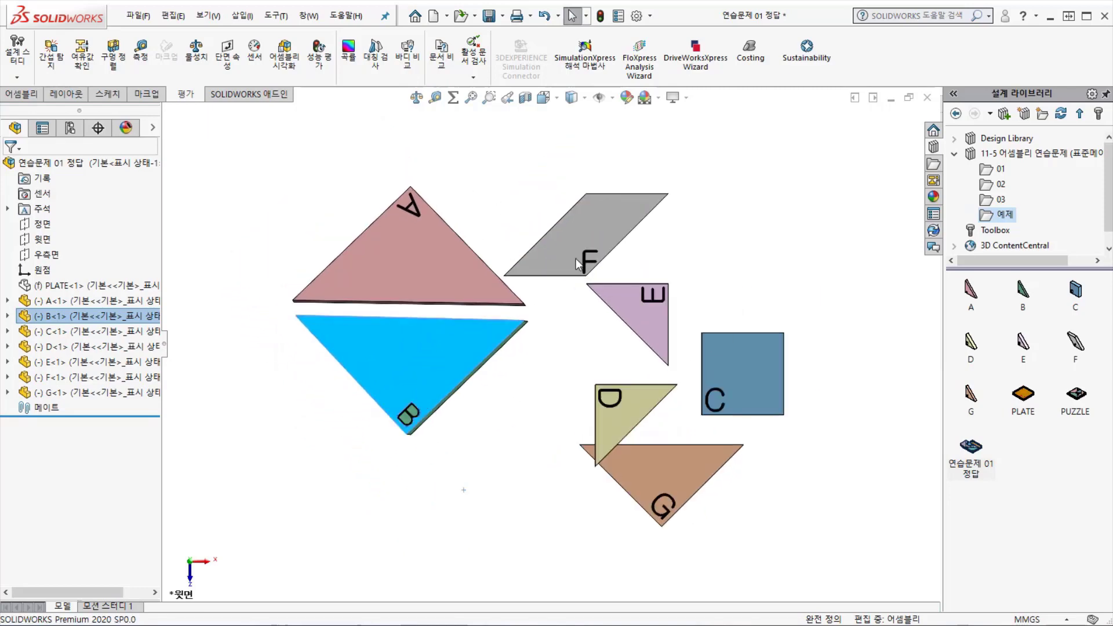
Step: Move piece D below F, and rotate piece G so its long edge lies alongside B's lower slanted edge
{"action": "left_click_drag", "start_coordinate": [625, 413], "coordinate": [583, 305]}
{"action": "left_click_drag", "start_coordinate": [651, 471], "coordinate": [573, 441]}
{"action": "mouse_move", "coordinate": [585, 440]}
{"action": "right_mouse_down"}
{"action": "mouse_move", "coordinate": [545, 390]}
{"action": "mouse_move", "coordinate": [646, 370]}
{"action": "mouse_move", "coordinate": [588, 445]}
{"action": "right_mouse_up"}
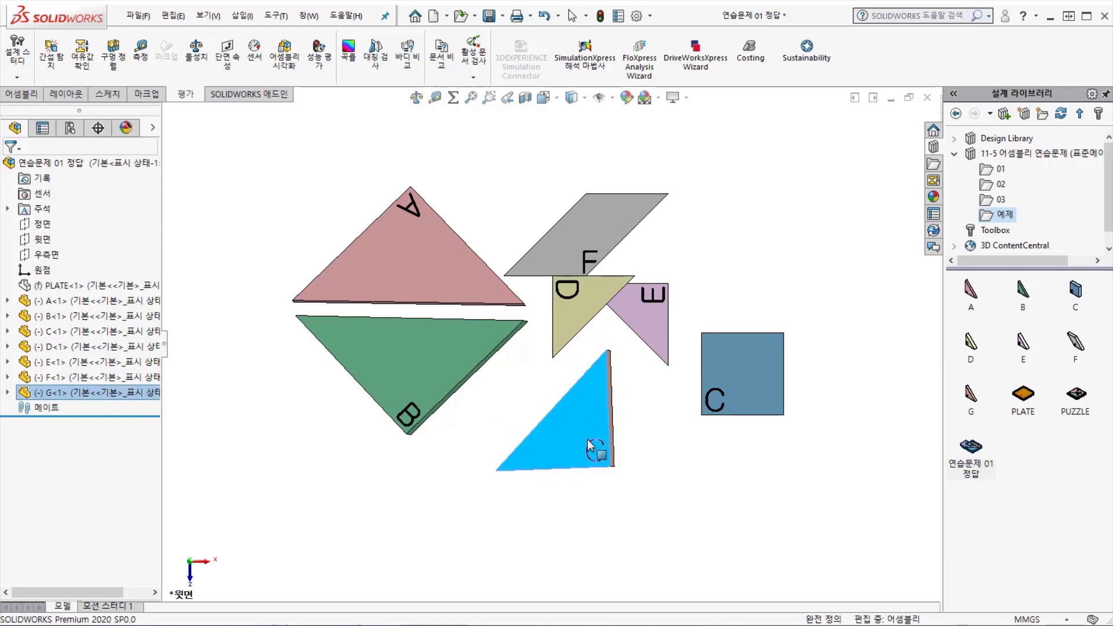
{"action": "left_click_drag", "start_coordinate": [575, 416], "coordinate": [521, 379]}
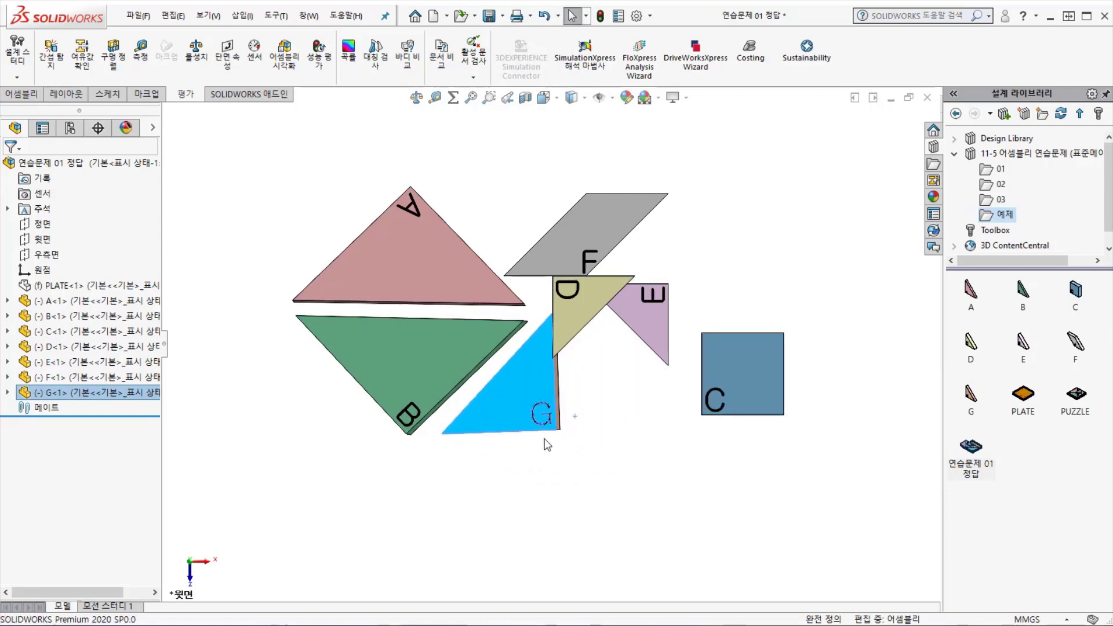
Step: Move F above the other pieces, D beside G, and E and C above and beside D, clear of each other
{"action": "left_click_drag", "start_coordinate": [580, 238], "coordinate": [555, 203]}
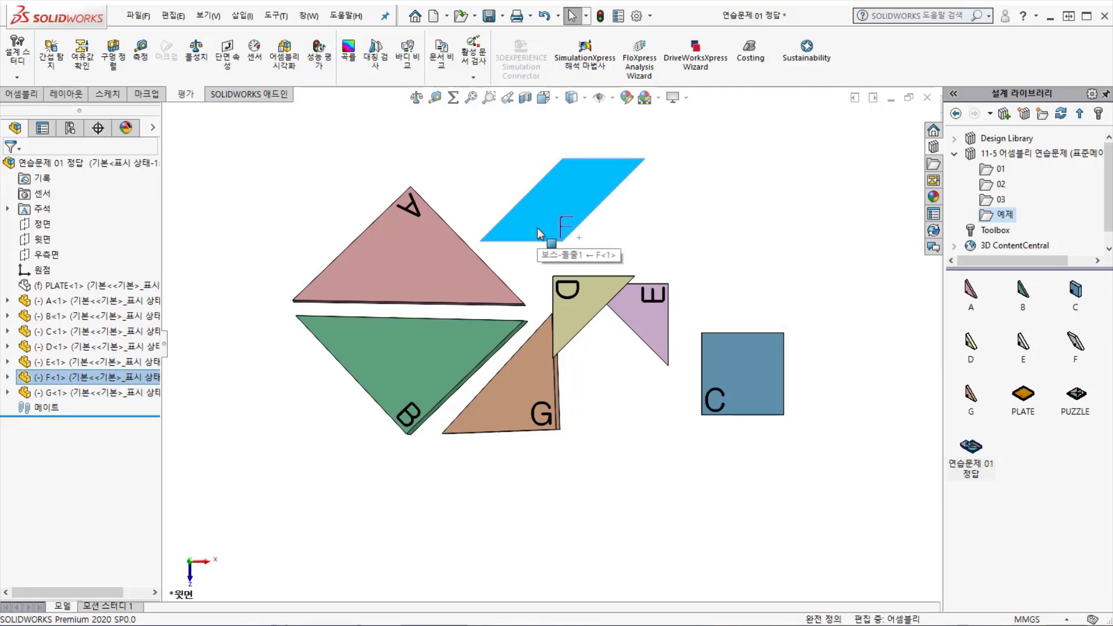
{"action": "left_click", "coordinate": [561, 255]}
{"action": "left_click_drag", "start_coordinate": [578, 307], "coordinate": [592, 351]}
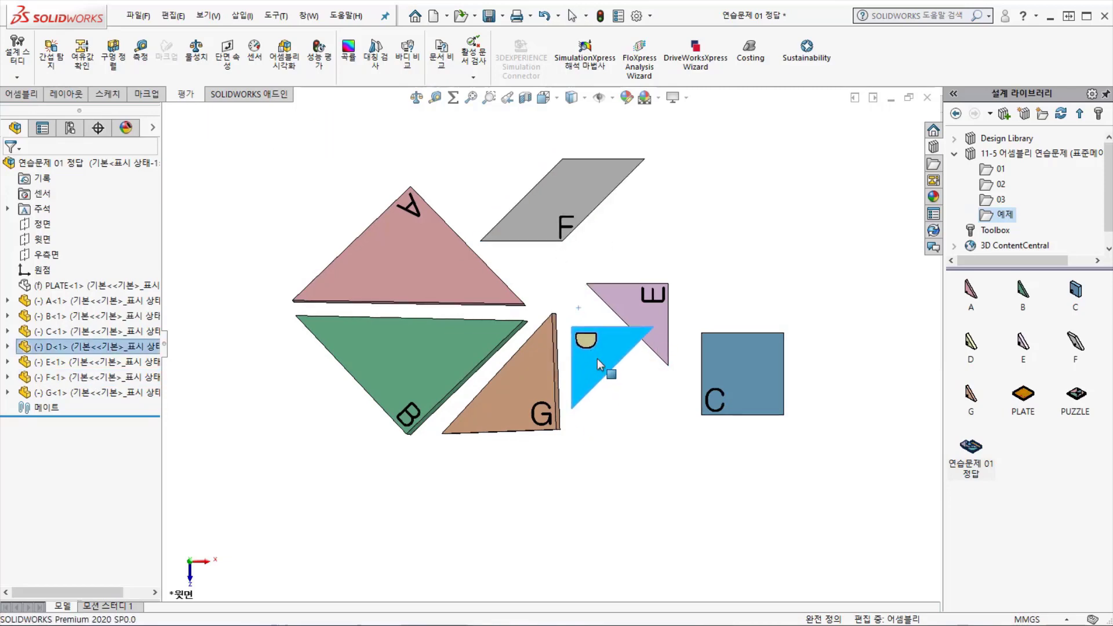
{"action": "left_click_drag", "start_coordinate": [642, 315], "coordinate": [658, 284]}
{"action": "left_click_drag", "start_coordinate": [722, 378], "coordinate": [721, 311]}
{"action": "scroll", "coordinate": [545, 285], "scroll_direction": "down", "scroll_amount": 4}
{"action": "left_click", "coordinate": [583, 329]}
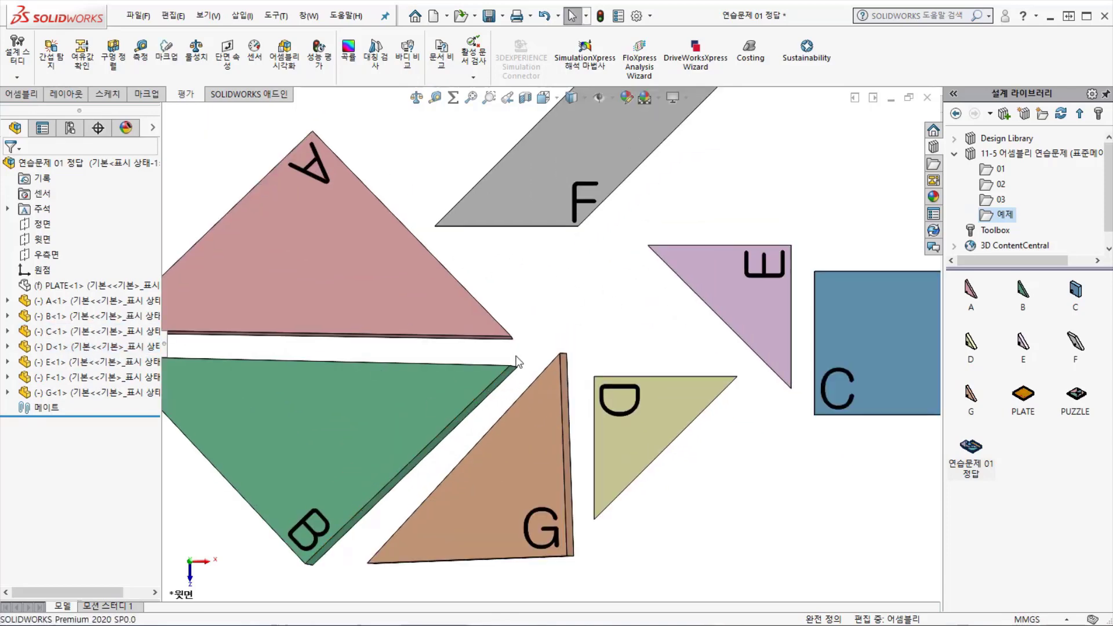
Step: Add a coincident mate between the long side faces of pieces A and B
{"action": "scroll", "coordinate": [480, 354], "scroll_direction": "up", "scroll_amount": 2}
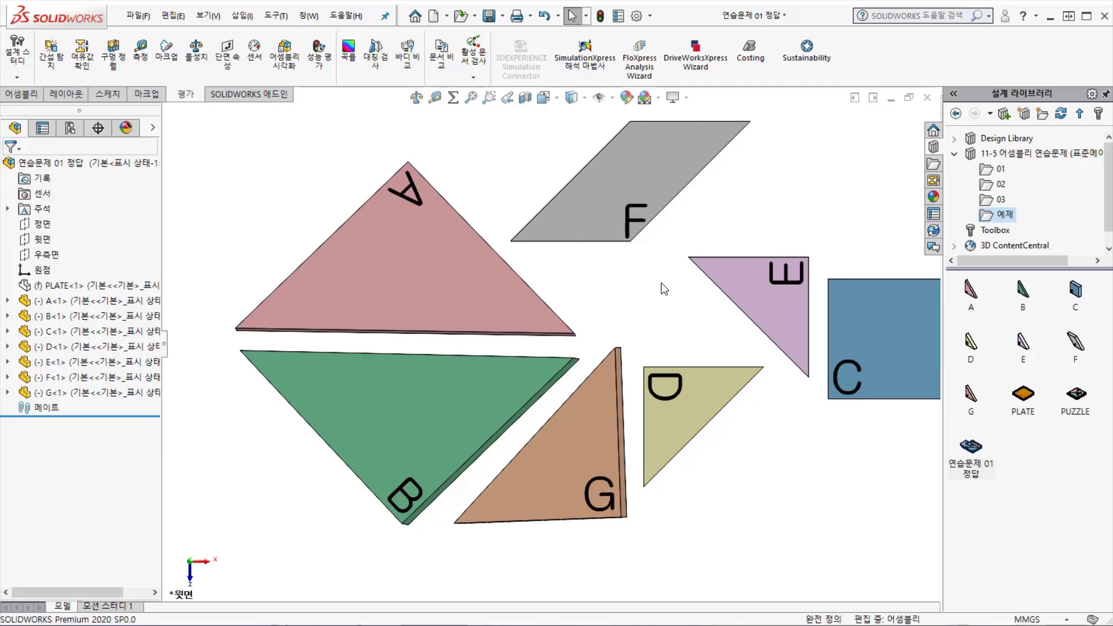
{"action": "scroll", "coordinate": [441, 345], "scroll_direction": "down", "scroll_amount": 2}
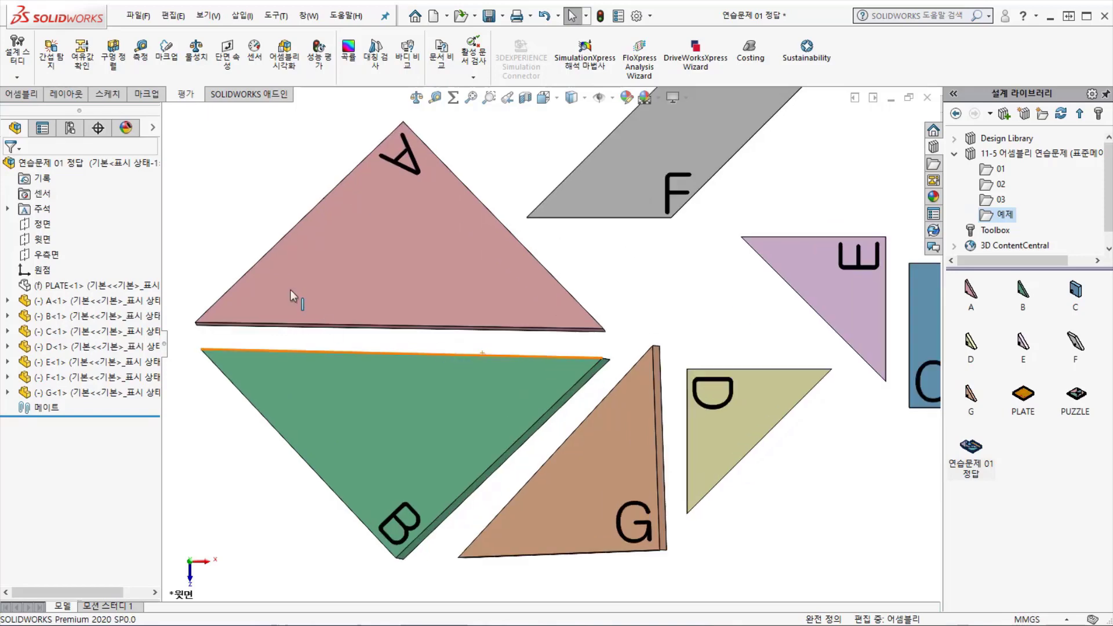
{"action": "left_click", "coordinate": [21, 94]}
{"action": "scroll", "coordinate": [228, 342], "scroll_direction": "down", "scroll_amount": 5}
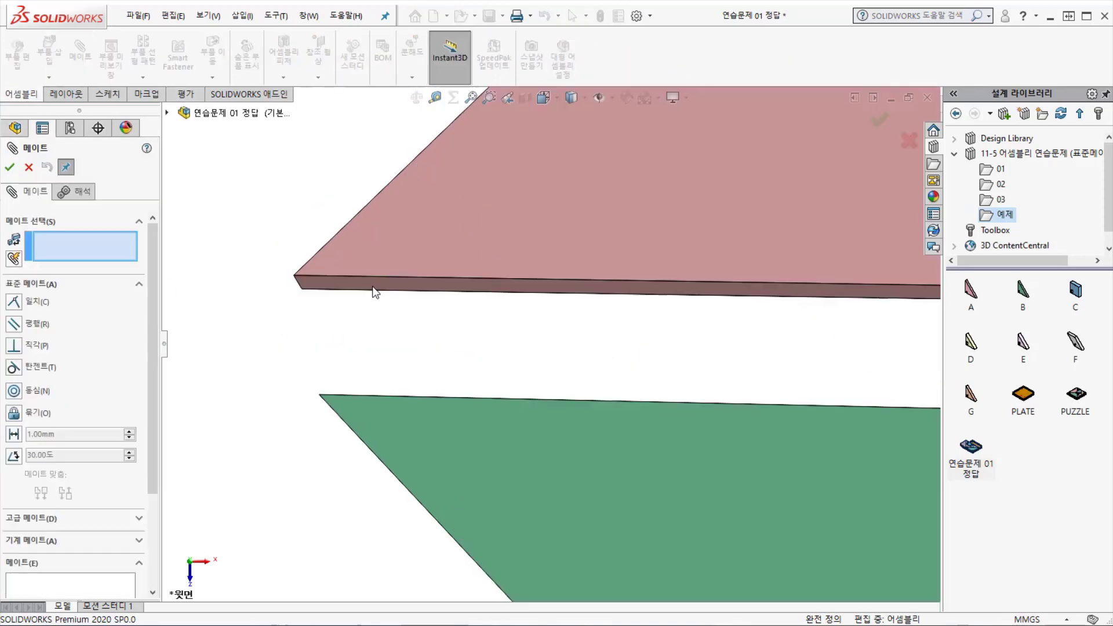
{"action": "left_click", "coordinate": [374, 288]}
{"action": "scroll", "coordinate": [562, 336], "scroll_direction": "up", "scroll_amount": 3}
{"action": "middle_click_drag", "start_coordinate": [687, 350], "coordinate": [682, 377]}
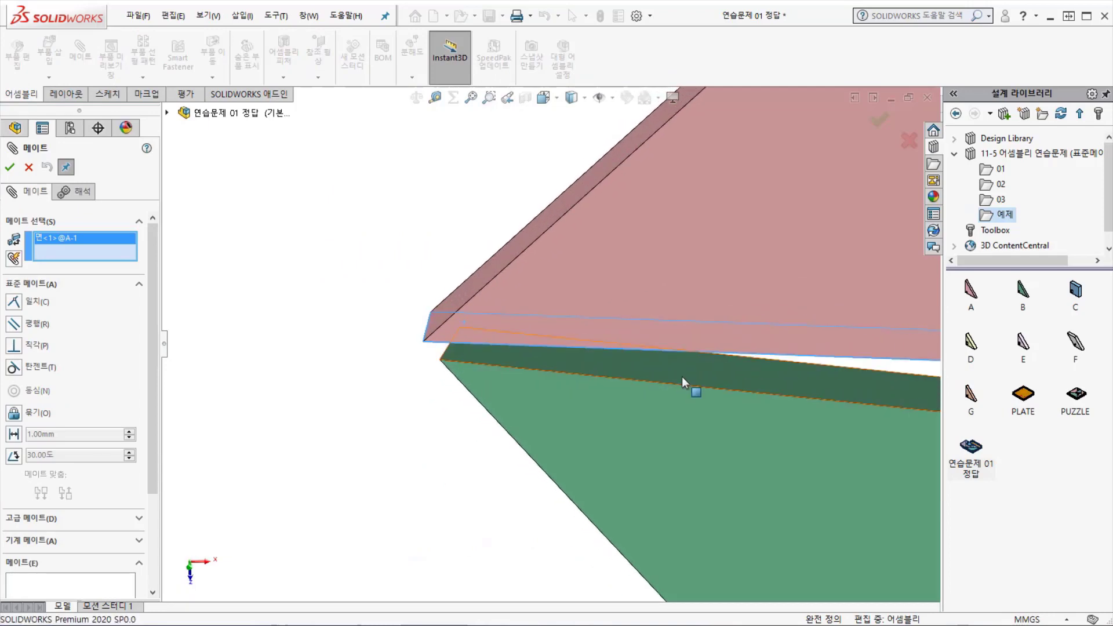
{"action": "left_click", "coordinate": [682, 370]}
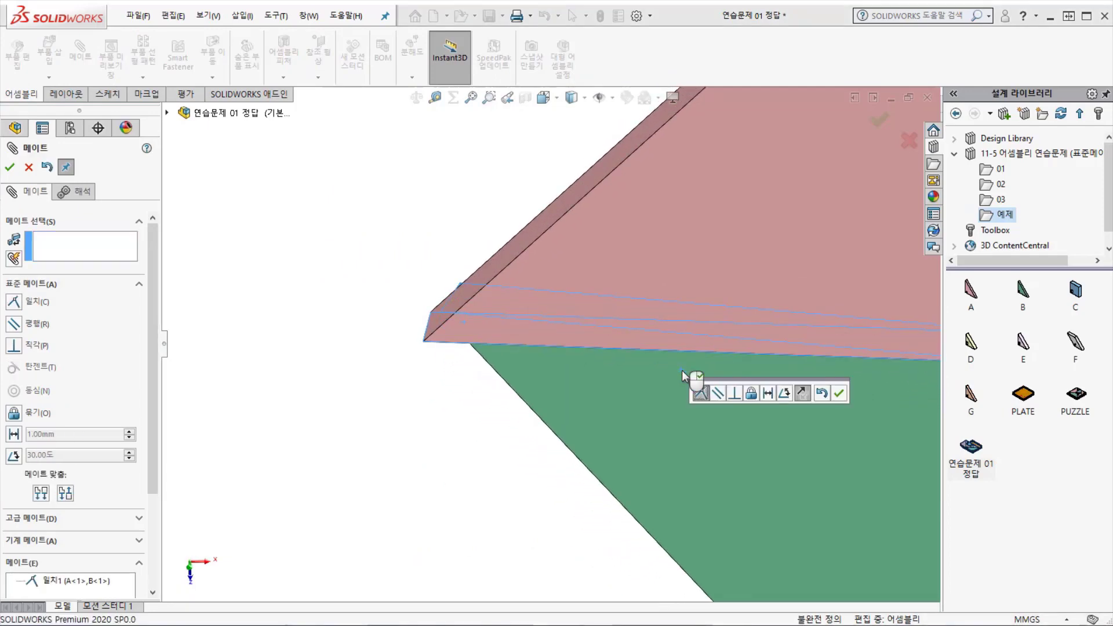
{"action": "key", "text": "Return"}
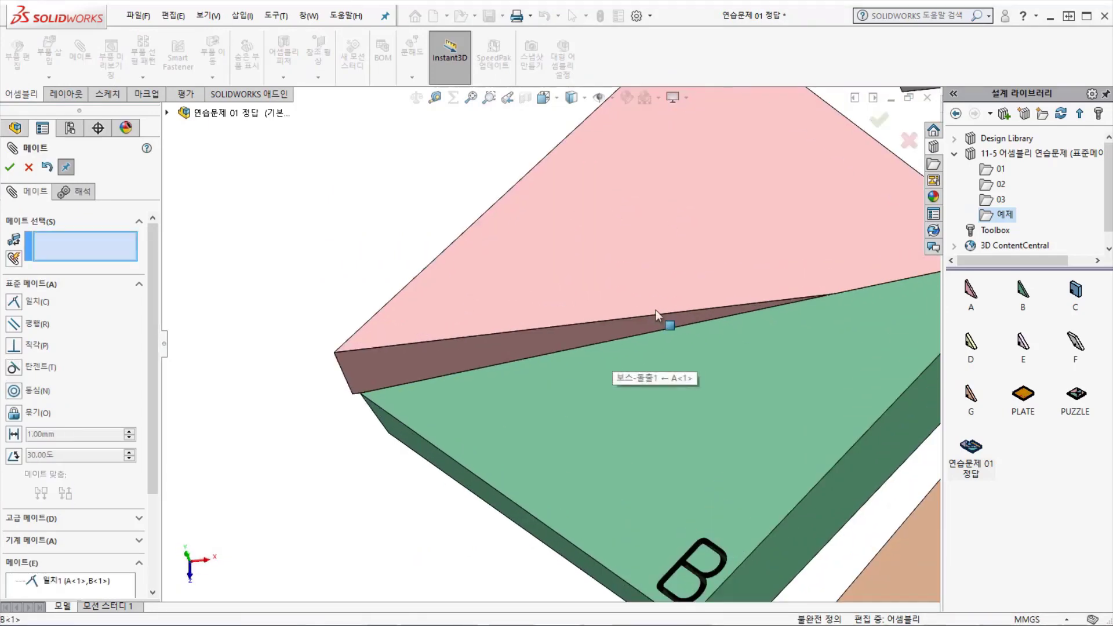
Step: Add a coincident mate between the top faces of pieces A and B
{"action": "left_click", "coordinate": [606, 272]}
{"action": "left_click", "coordinate": [579, 395]}
{"action": "key", "text": "Return"}
Step: Add a coincident mate between the vertical corner edges of A and B at the end of their shared long side
{"action": "left_click_drag", "start_coordinate": [492, 389], "coordinate": [538, 376]}
{"action": "scroll", "coordinate": [342, 362], "scroll_direction": "down", "scroll_amount": 4}
{"action": "middle_click_drag", "start_coordinate": [346, 361], "coordinate": [406, 355]}
{"action": "left_click", "coordinate": [519, 329]}
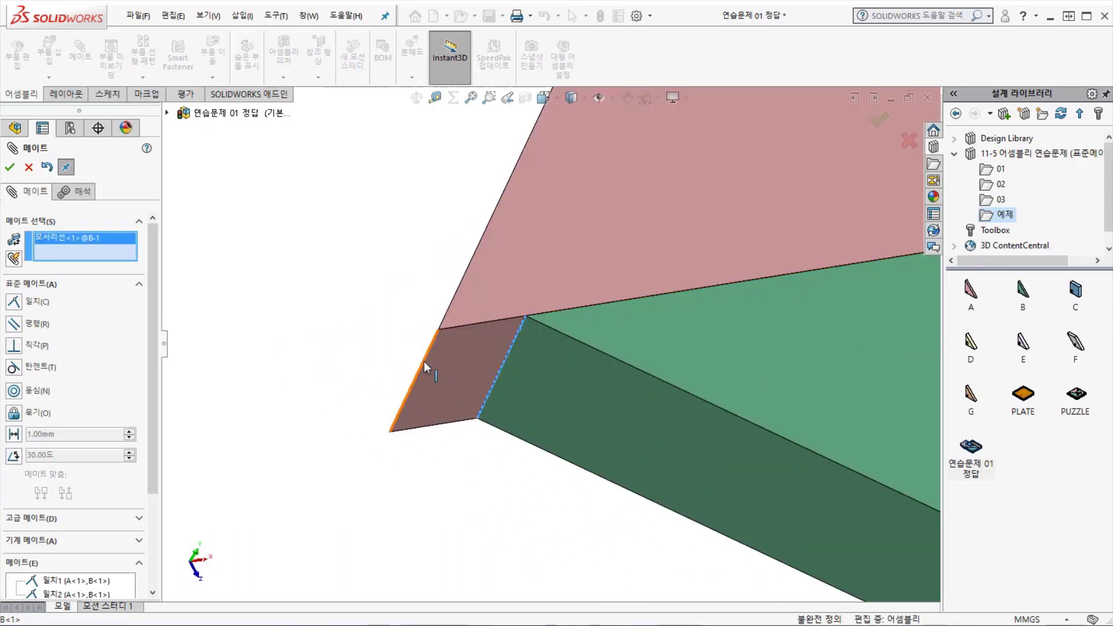
{"action": "left_click", "coordinate": [423, 361]}
{"action": "left_click", "coordinate": [407, 384]}
{"action": "scroll", "coordinate": [399, 364], "scroll_direction": "up", "scroll_amount": 7}
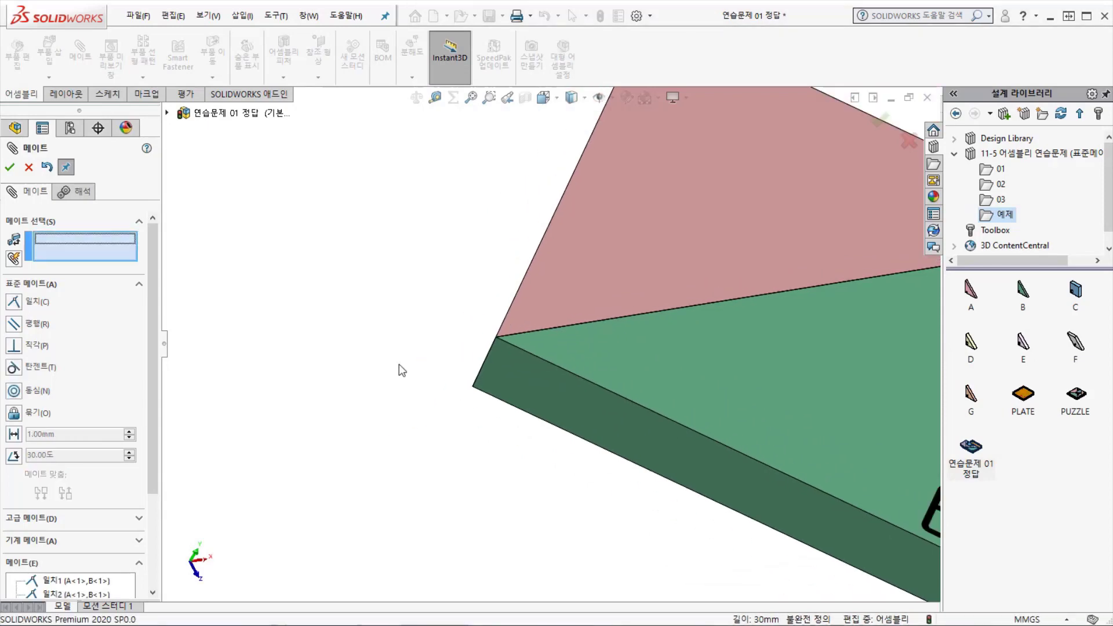
Step: Add a coincident mate between the top faces of pieces G and B
{"action": "middle_click_drag", "start_coordinate": [725, 339], "coordinate": [691, 259]}
{"action": "middle_click_drag", "start_coordinate": [696, 275], "coordinate": [661, 207]}
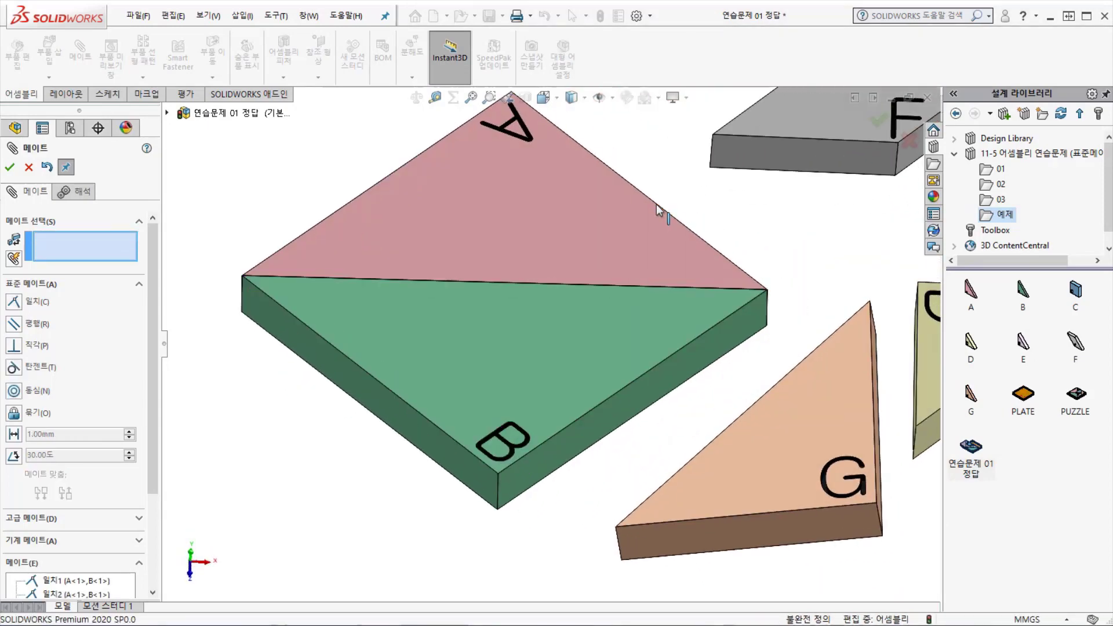
{"action": "scroll", "coordinate": [493, 226], "scroll_direction": "down", "scroll_amount": 2}
{"action": "scroll", "coordinate": [492, 226], "scroll_direction": "up", "scroll_amount": 2}
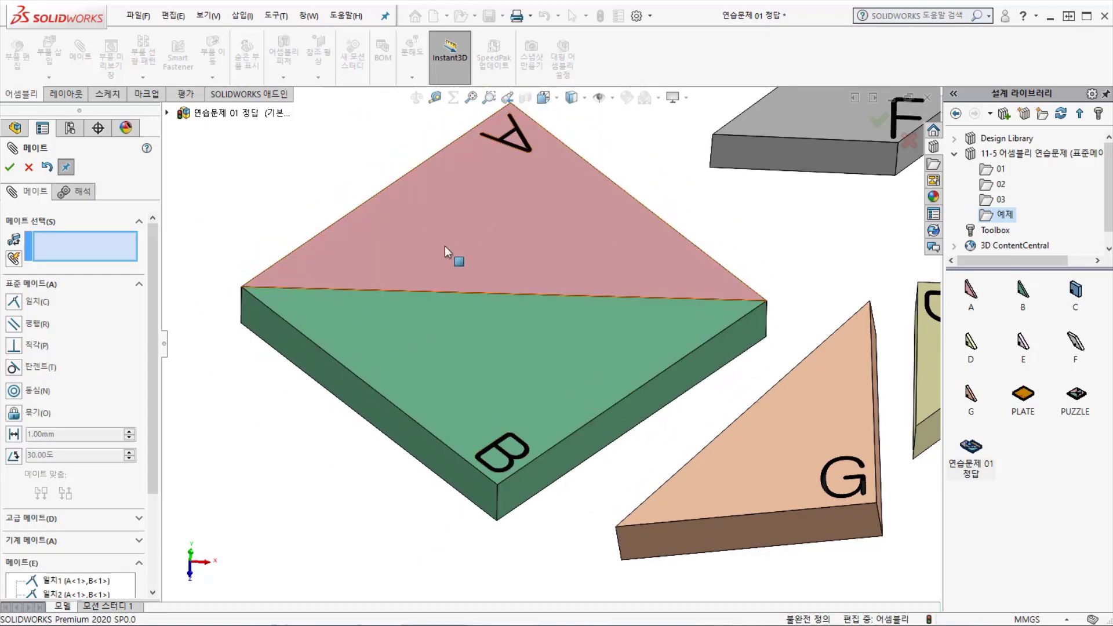
{"action": "left_click_drag", "start_coordinate": [497, 248], "coordinate": [537, 251]}
{"action": "scroll", "coordinate": [757, 176], "scroll_direction": "up", "scroll_amount": 2}
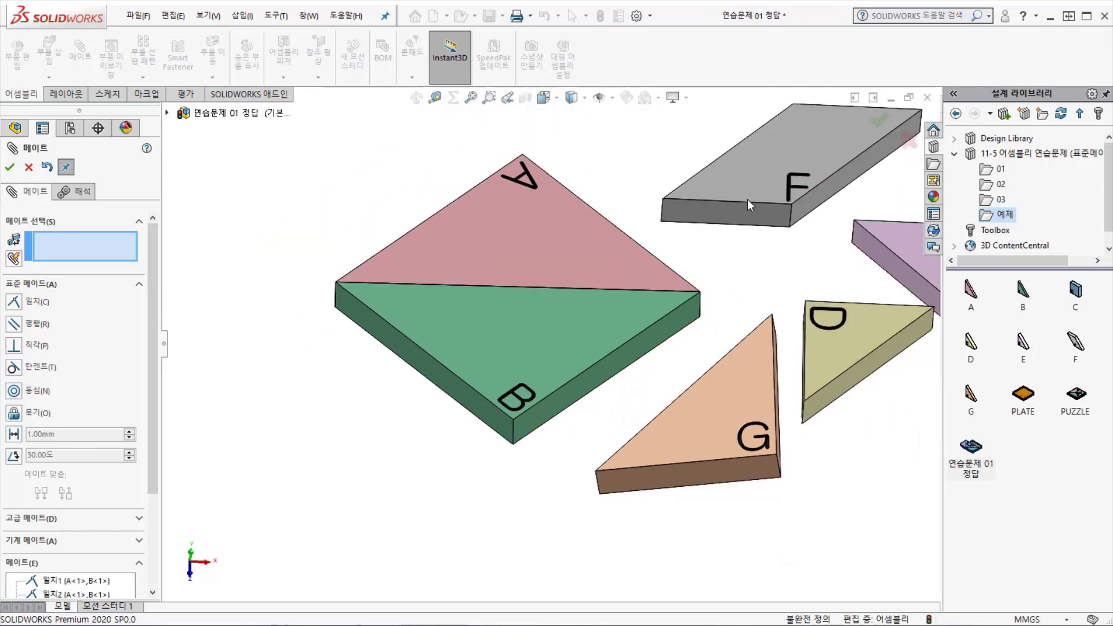
{"action": "scroll", "coordinate": [682, 394], "scroll_direction": "down", "scroll_amount": 1}
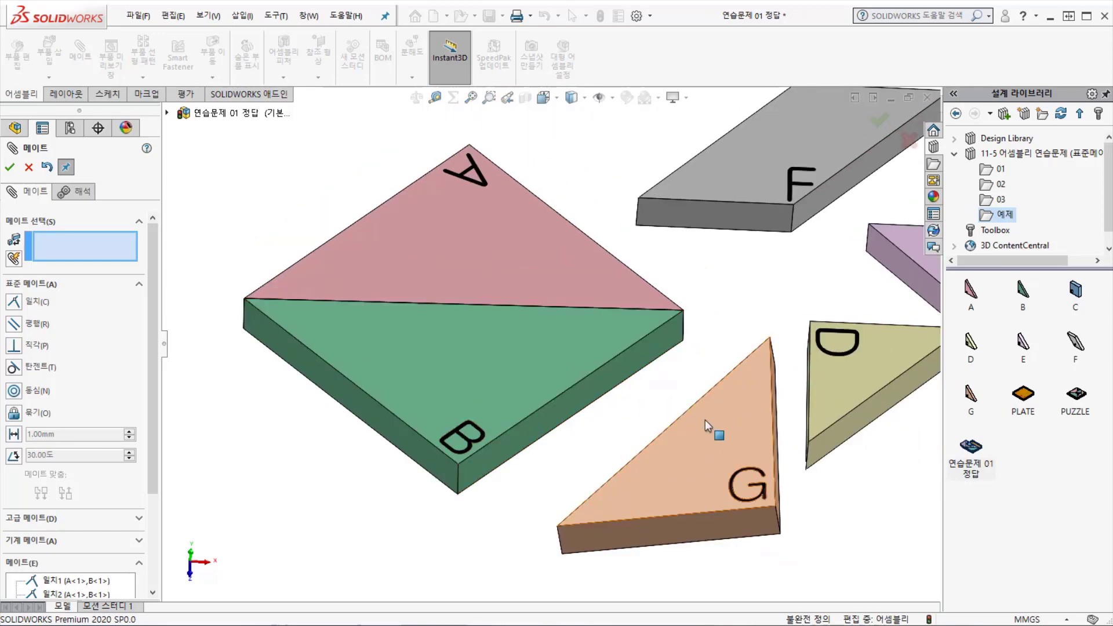
{"action": "left_click", "coordinate": [663, 396]}
{"action": "left_click", "coordinate": [562, 341]}
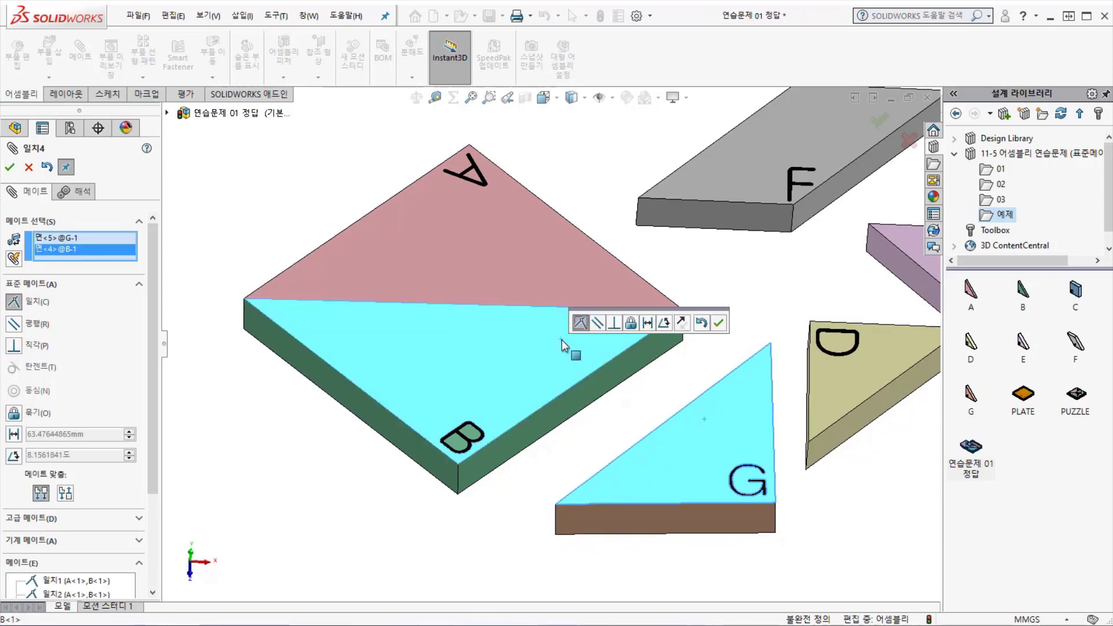
{"action": "right_click", "coordinate": [562, 340]}
Step: Add a coincident mate between B's slanted side face and G's long side face
{"action": "left_click", "coordinate": [617, 370]}
{"action": "middle_click_drag", "start_coordinate": [619, 371], "coordinate": [753, 406]}
{"action": "left_click", "coordinate": [752, 404]}
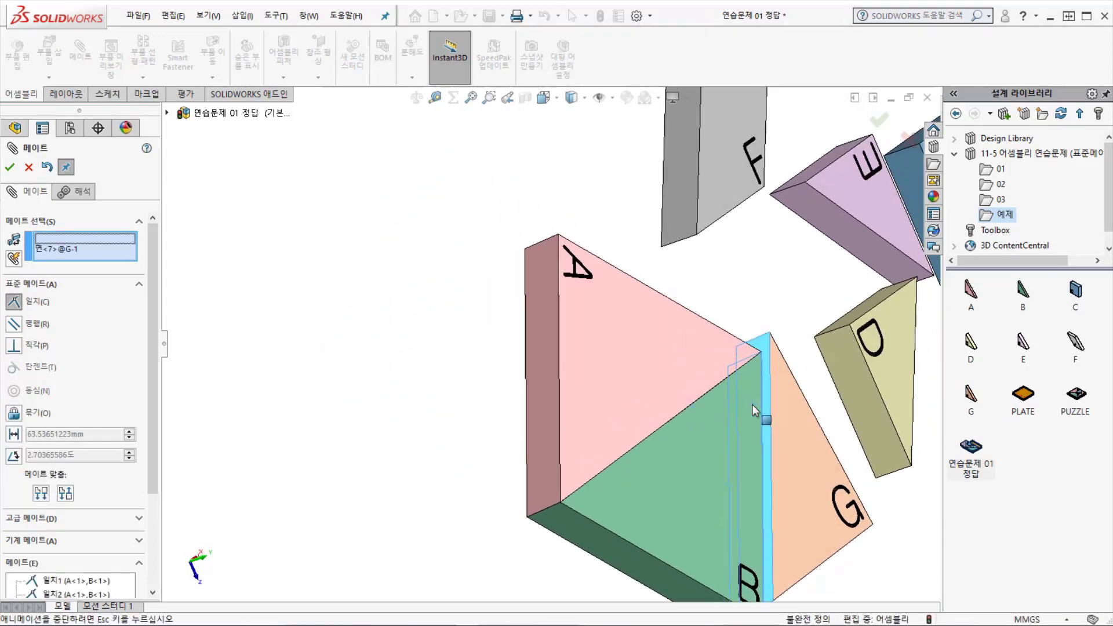
{"action": "right_click", "coordinate": [750, 392]}
Step: Add a coincident mate between the vertical corner edges of G and B at B's lettered tip, and finish the Mate command
{"action": "middle_click_drag", "start_coordinate": [635, 288], "coordinate": [707, 437]}
{"action": "scroll", "coordinate": [690, 446], "scroll_direction": "down", "scroll_amount": 2}
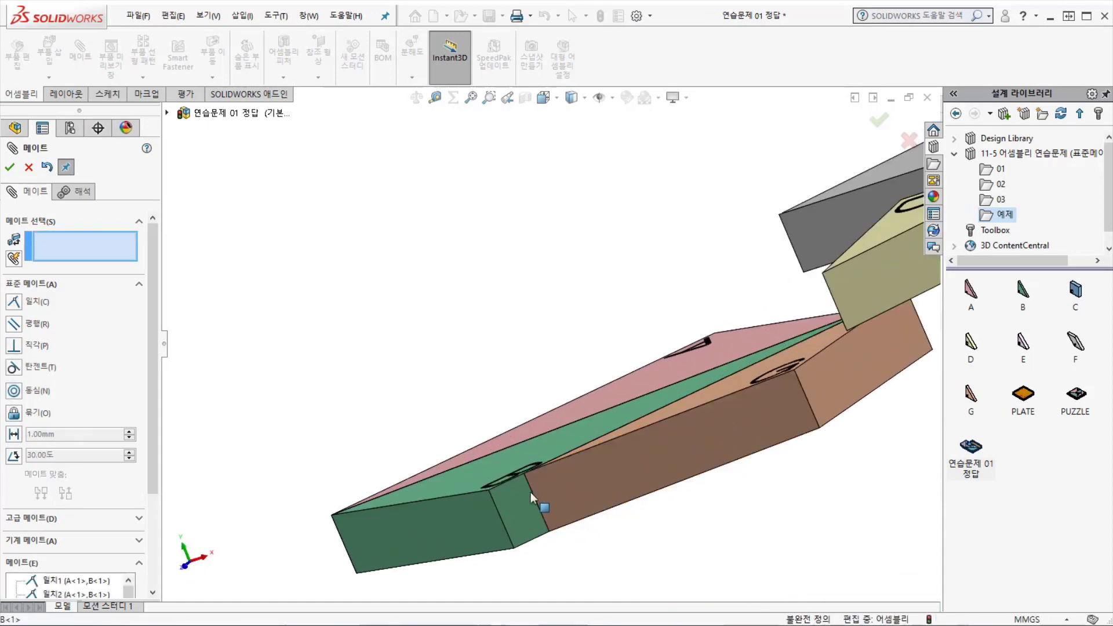
{"action": "scroll", "coordinate": [542, 525], "scroll_direction": "up", "scroll_amount": 2}
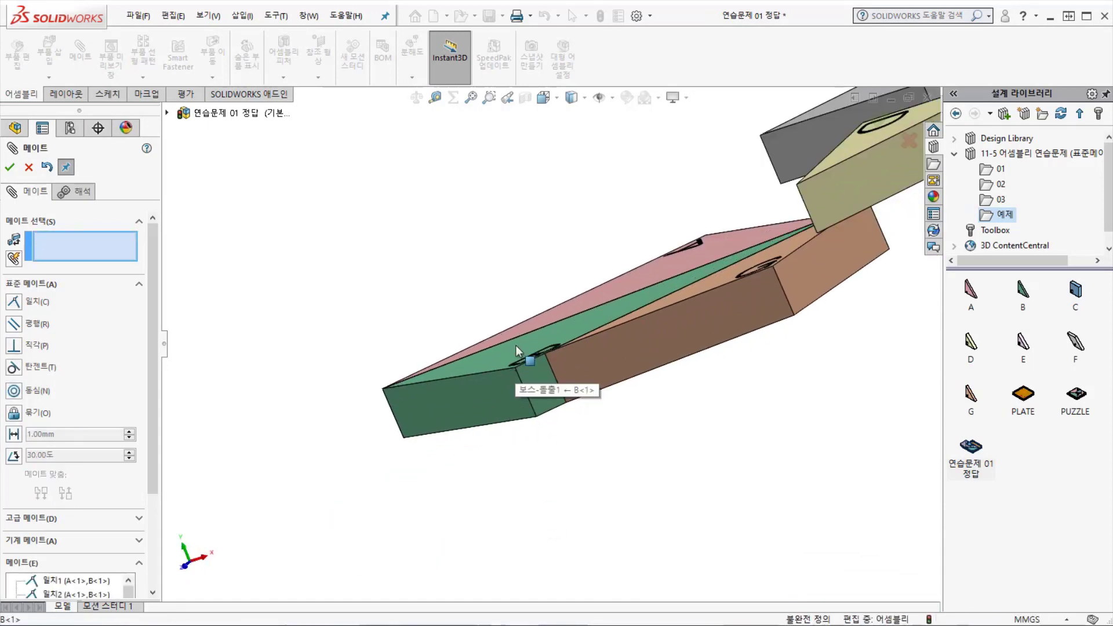
{"action": "scroll", "coordinate": [516, 346], "scroll_direction": "down", "scroll_amount": 3}
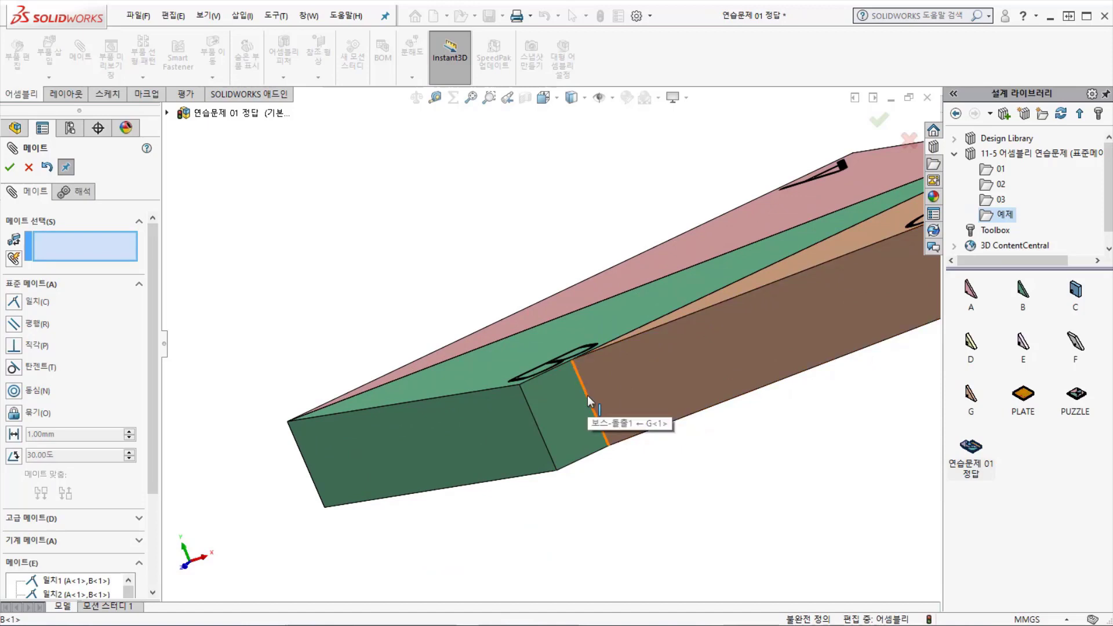
{"action": "left_click", "coordinate": [586, 396]}
{"action": "left_click", "coordinate": [530, 409]}
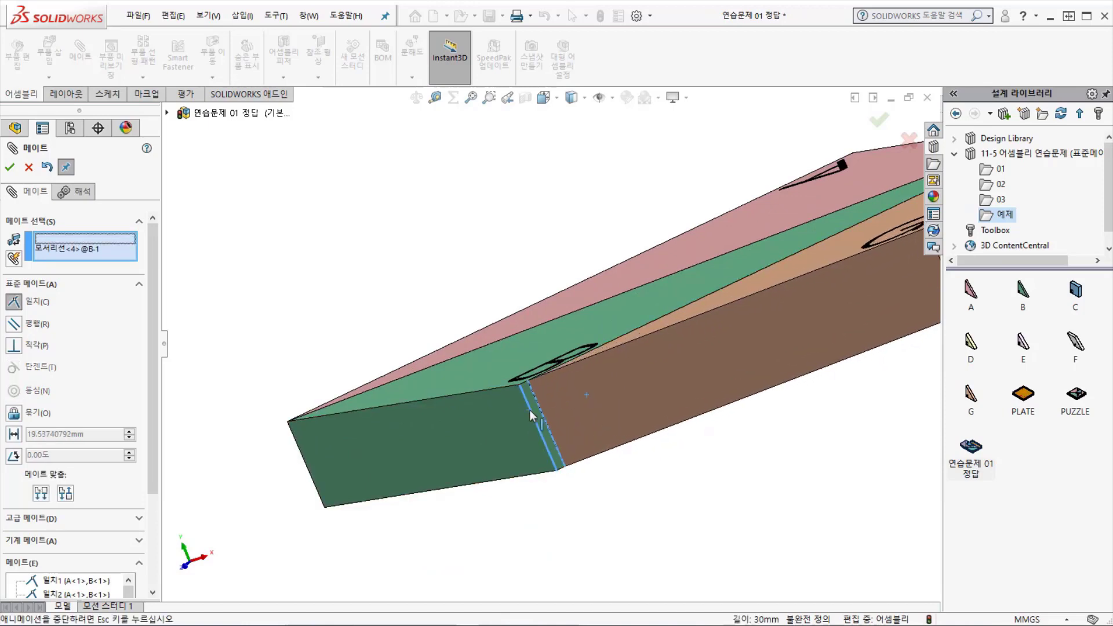
{"action": "left_click", "coordinate": [687, 432]}
{"action": "scroll", "coordinate": [687, 433], "scroll_direction": "up", "scroll_amount": 2}
{"action": "middle_click_drag", "start_coordinate": [688, 433], "coordinate": [635, 213]}
{"action": "scroll", "coordinate": [636, 213], "scroll_direction": "down", "scroll_amount": 2}
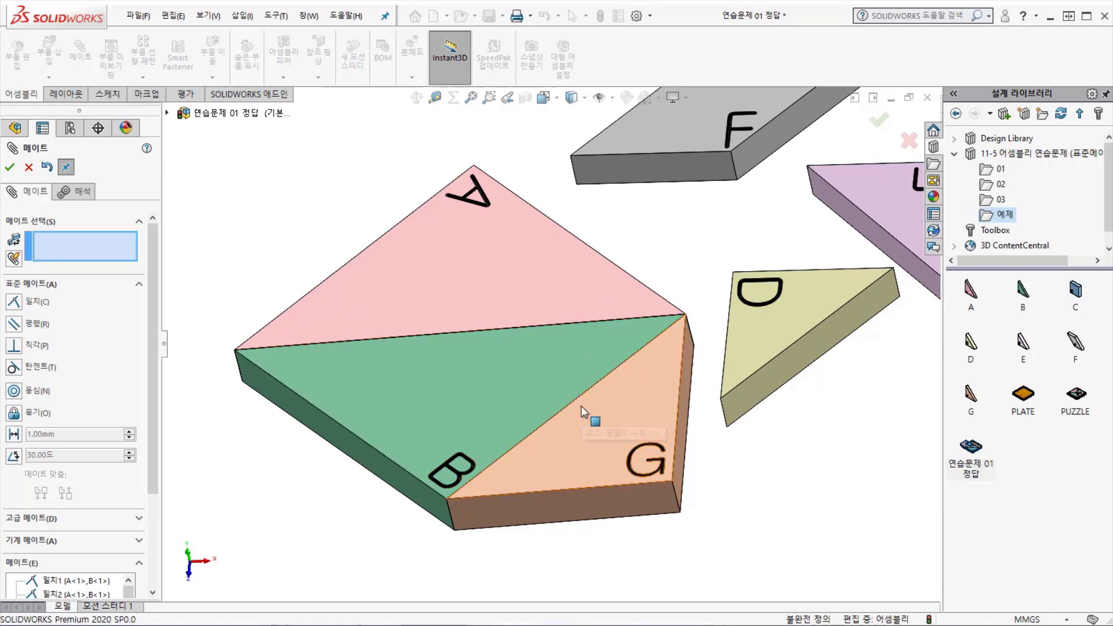
{"action": "left_click", "coordinate": [6, 169]}
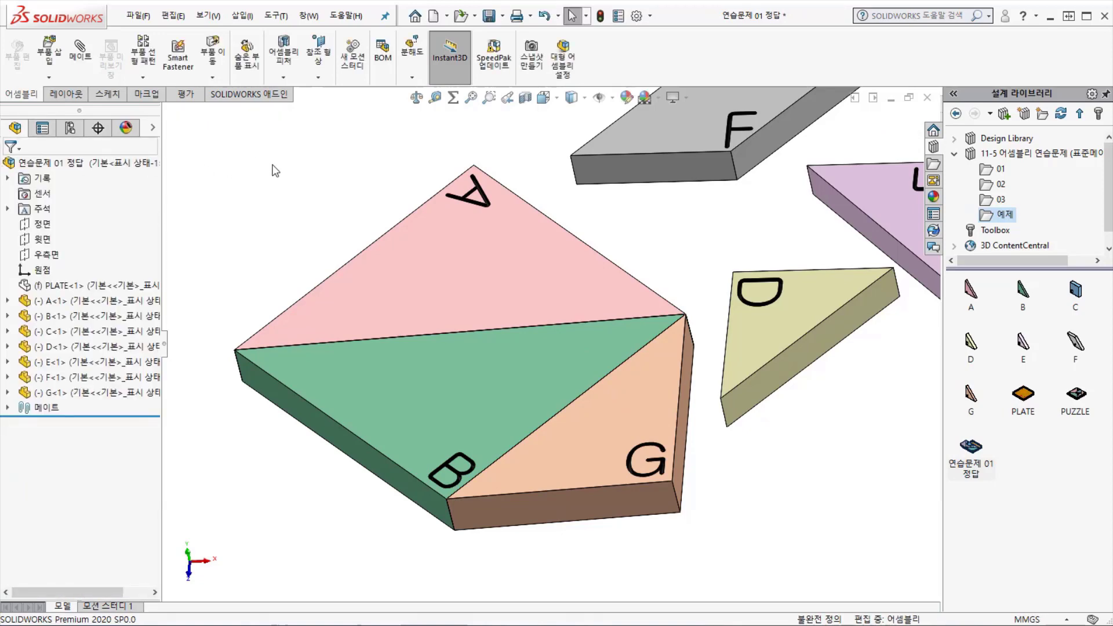
Step: Undo all the mates added between pieces A, B and G
{"action": "key", "text": "ctrl+z"}
{"action": "key", "text": "ctrl+z"}
{"action": "key", "text": "ctrl+z"}
Step: Add coincident mates between the long side faces of A and B and between their top faces
{"action": "scroll", "coordinate": [729, 378], "scroll_direction": "up", "scroll_amount": 4}
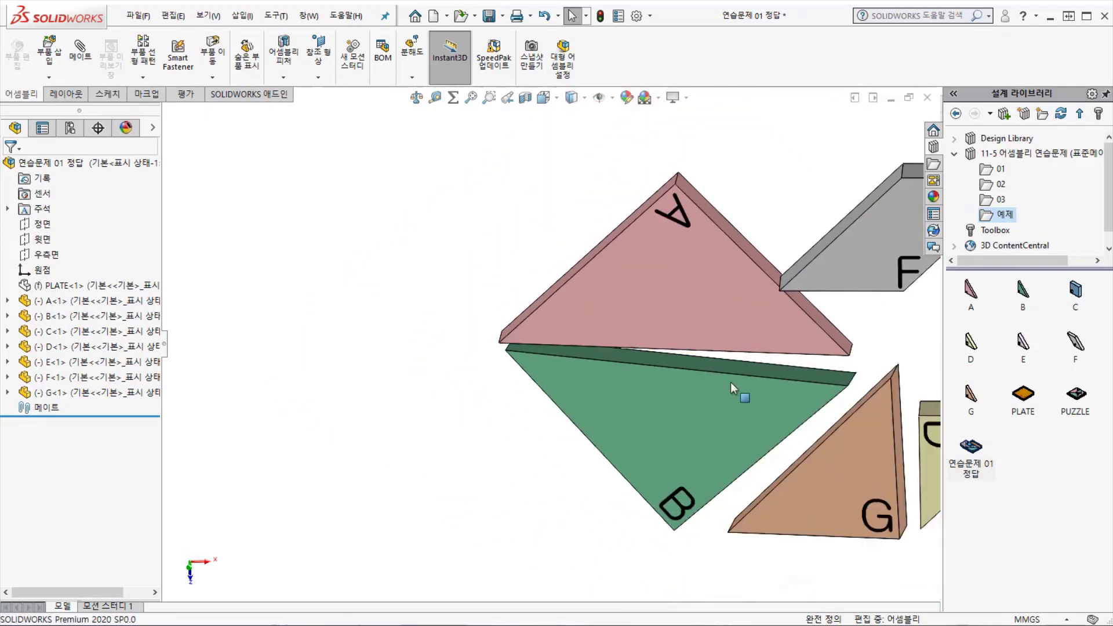
{"action": "scroll", "coordinate": [729, 378], "scroll_direction": "up", "scroll_amount": 2}
{"action": "middle_click_drag", "start_coordinate": [728, 378], "coordinate": [703, 316]}
{"action": "scroll", "coordinate": [744, 385], "scroll_direction": "down", "scroll_amount": 3}
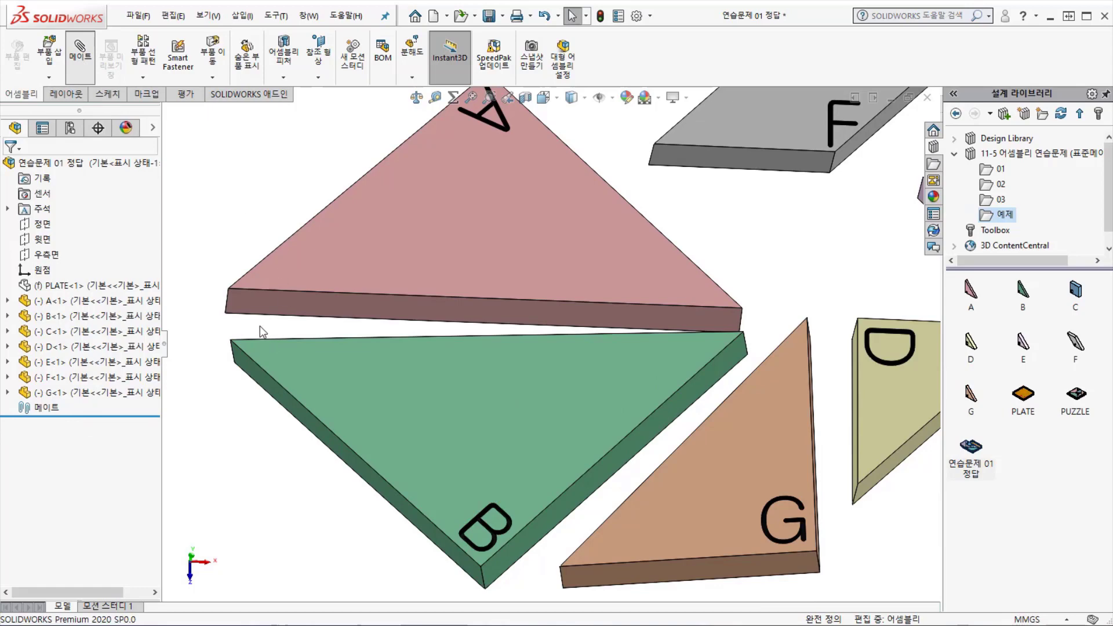
{"action": "left_click", "coordinate": [267, 302]}
{"action": "middle_click_drag", "start_coordinate": [266, 302], "coordinate": [319, 378]}
{"action": "scroll", "coordinate": [288, 354], "scroll_direction": "down", "scroll_amount": 5}
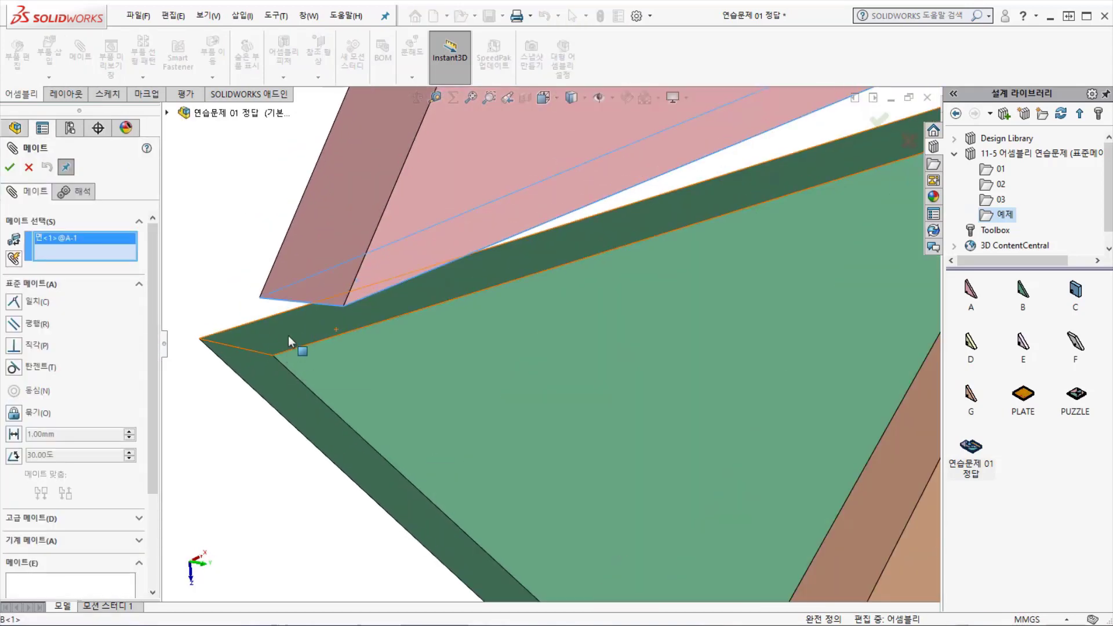
{"action": "left_click", "coordinate": [288, 335]}
{"action": "right_click", "coordinate": [389, 321]}
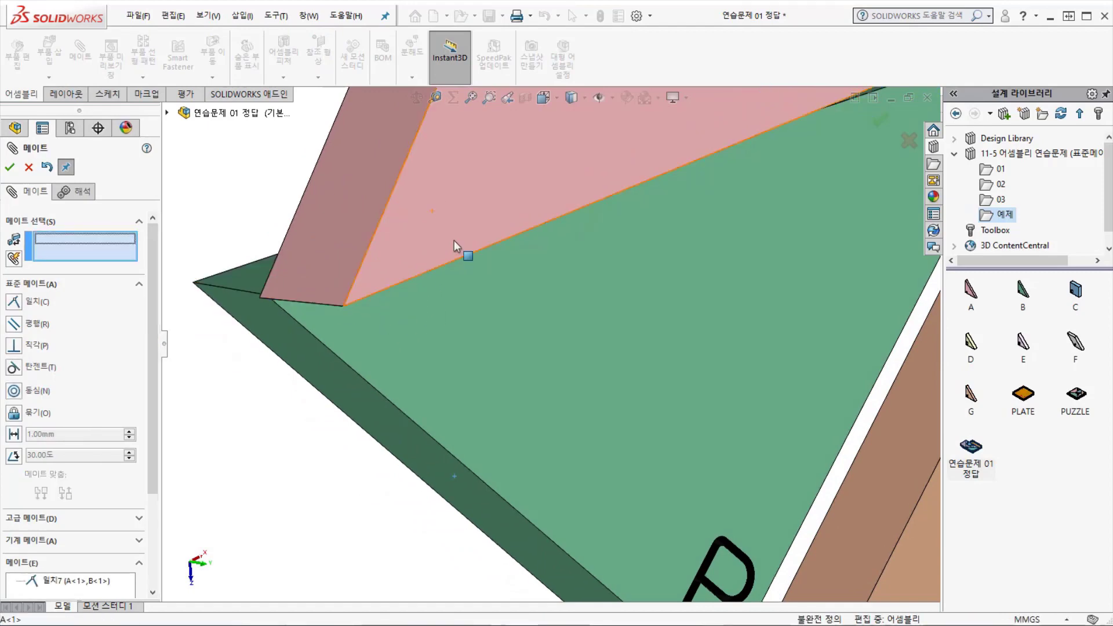
{"action": "left_click", "coordinate": [448, 301]}
{"action": "right_click", "coordinate": [447, 301]}
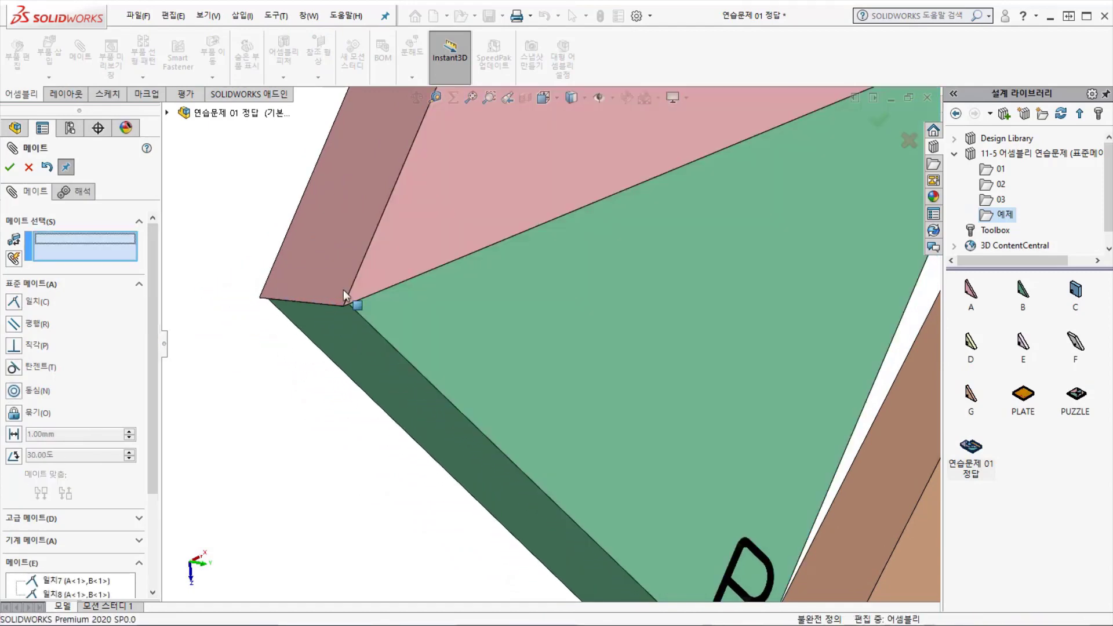
Step: Add a coincident mate between the vertical corner edges of A and B at the end of their joint
{"action": "middle_click_drag", "start_coordinate": [348, 303], "coordinate": [313, 275]}
{"action": "left_click", "coordinate": [313, 276]}
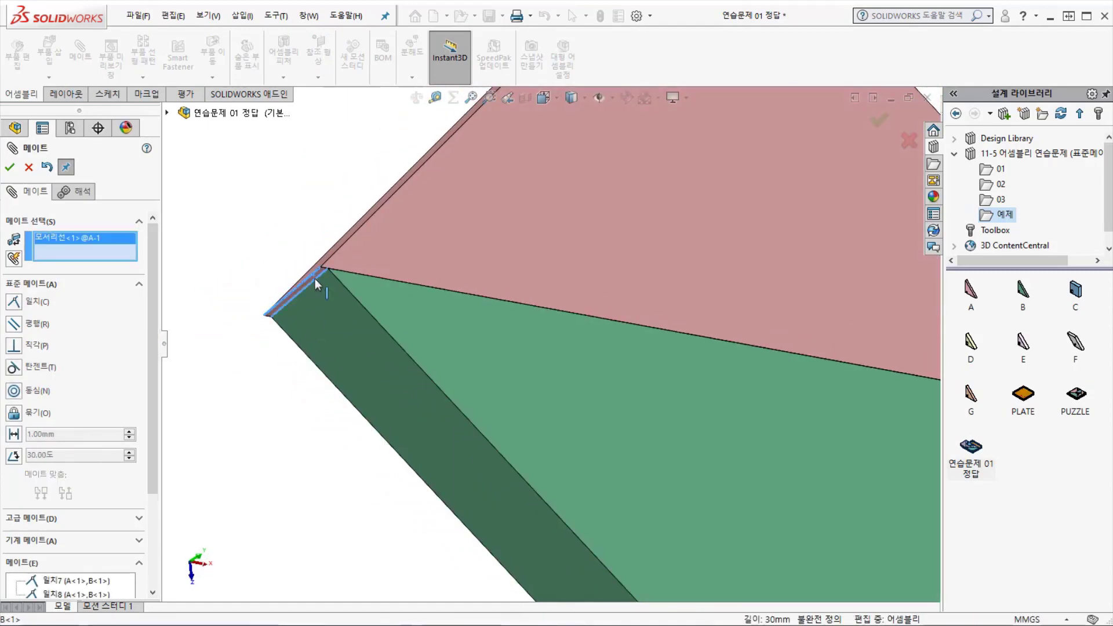
{"action": "left_click", "coordinate": [315, 278]}
{"action": "right_click", "coordinate": [314, 278]}
{"action": "scroll", "coordinate": [315, 278], "scroll_direction": "up", "scroll_amount": 4}
{"action": "middle_click_drag", "start_coordinate": [591, 312], "coordinate": [549, 262]}
{"action": "scroll", "coordinate": [789, 329], "scroll_direction": "up", "scroll_amount": 1}
{"action": "scroll", "coordinate": [788, 328], "scroll_direction": "down", "scroll_amount": 2}
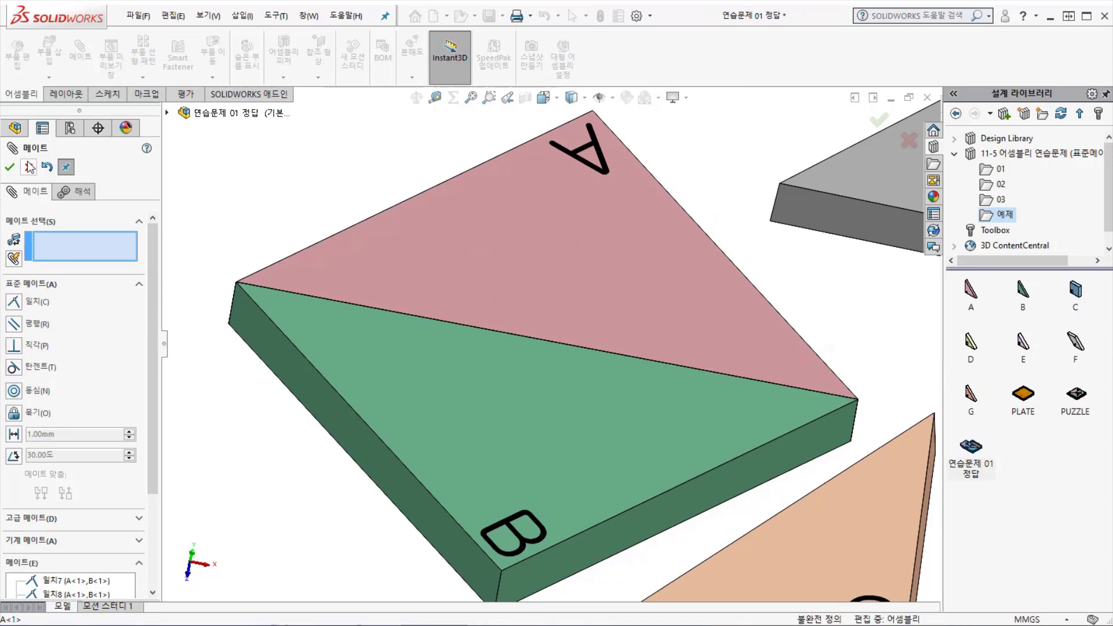
Step: Examine the list of mates in the Mate command, finish the command, and check the list again after restarting it
{"action": "left_click", "coordinate": [139, 285]}
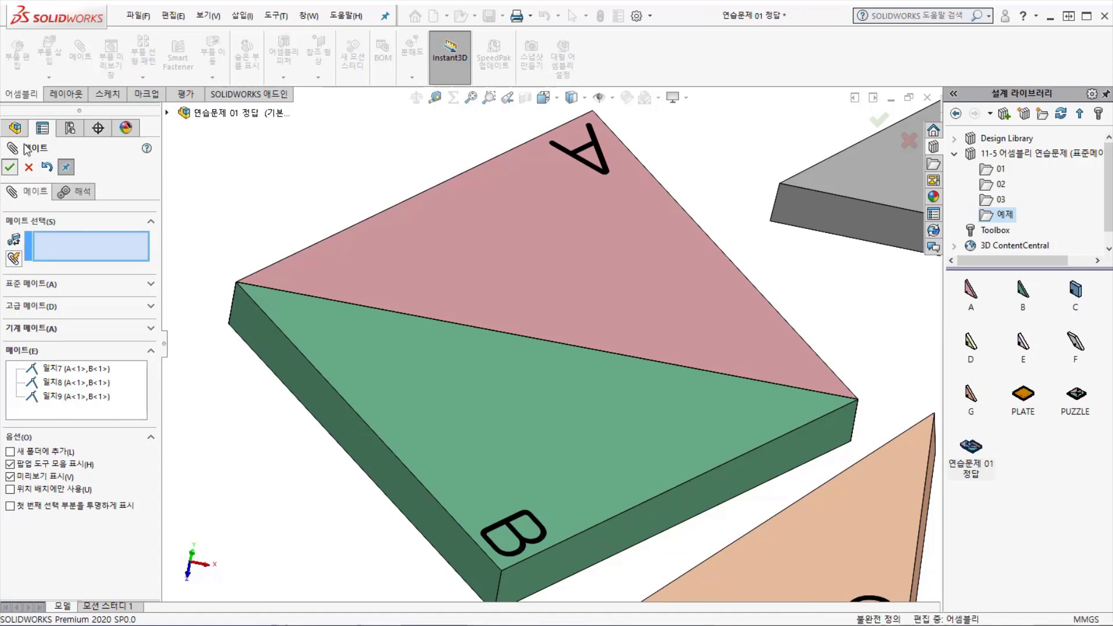
{"action": "left_click", "coordinate": [10, 167]}
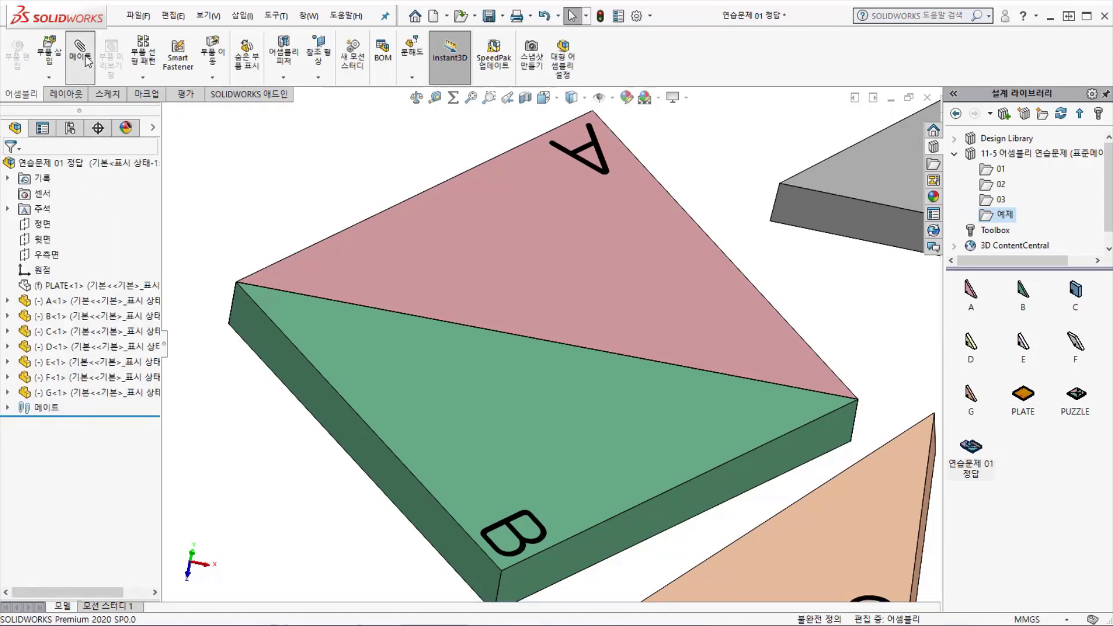
{"action": "left_click", "coordinate": [88, 63]}
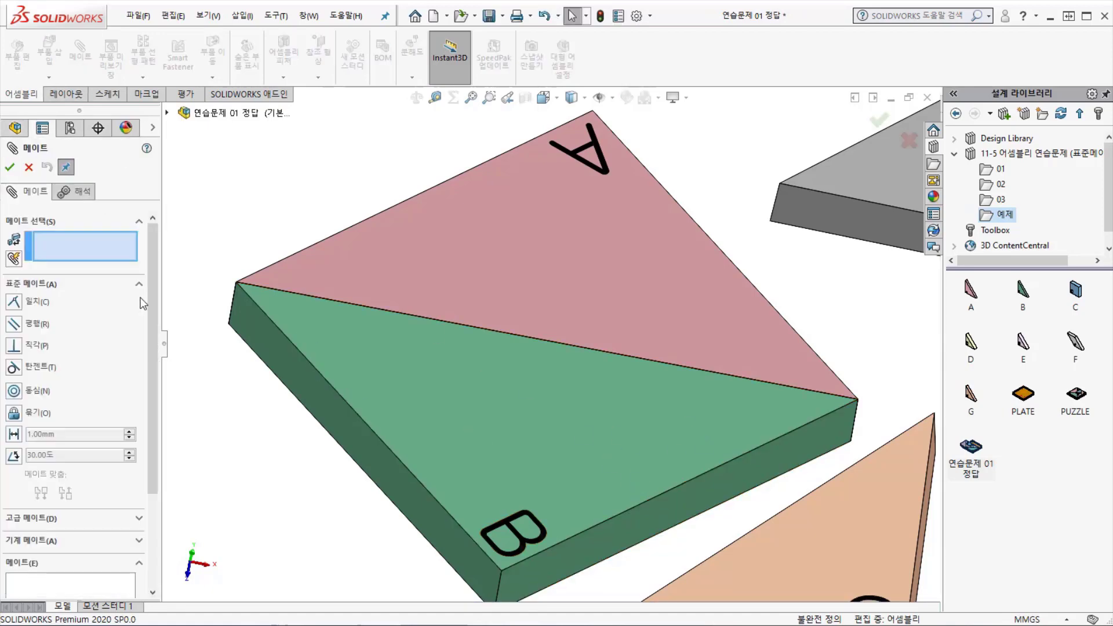
{"action": "scroll", "coordinate": [145, 522], "scroll_direction": "down", "scroll_amount": 5}
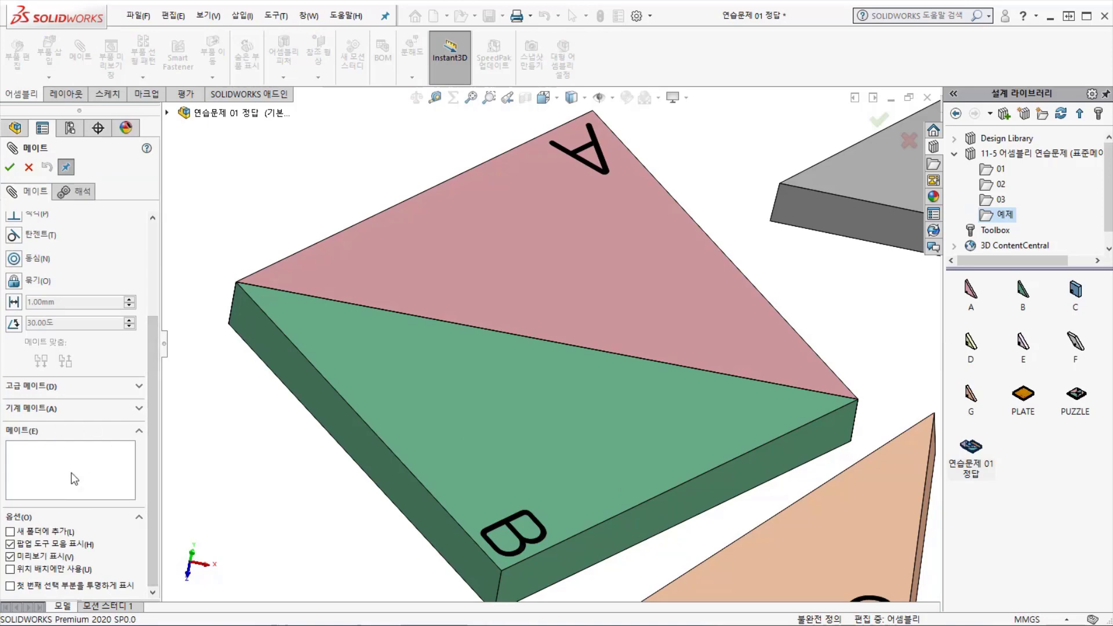
{"action": "scroll", "coordinate": [149, 445], "scroll_direction": "up", "scroll_amount": 5}
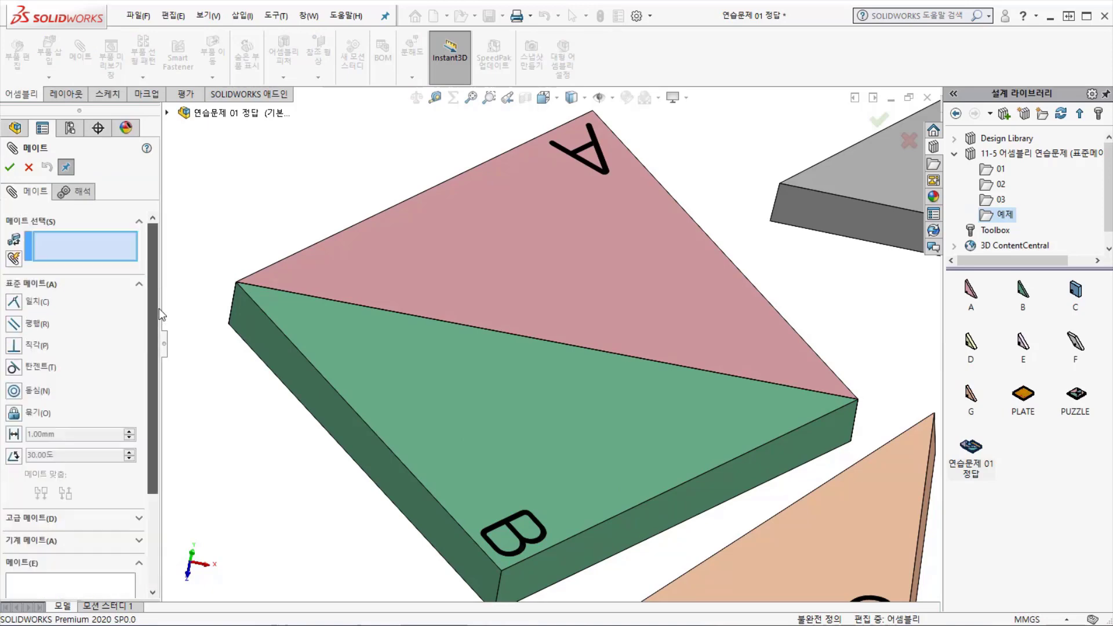
{"action": "left_click", "coordinate": [63, 167]}
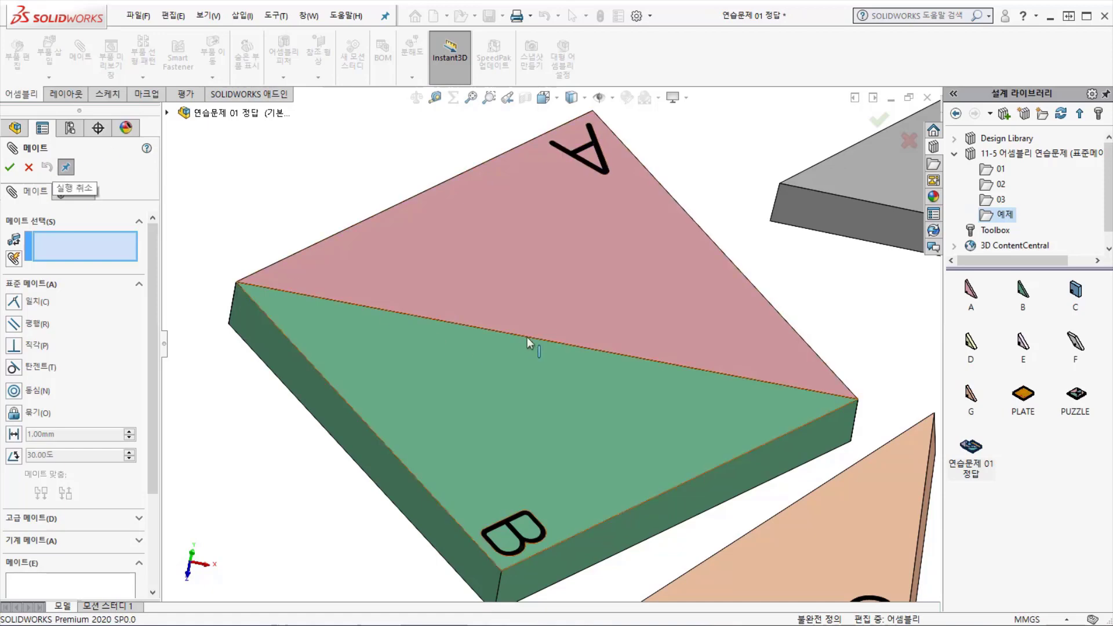
Step: Add a coincident mate between B's slanted side face facing G and G's long side face
{"action": "scroll", "coordinate": [520, 336], "scroll_direction": "up", "scroll_amount": 3}
{"action": "scroll", "coordinate": [644, 421], "scroll_direction": "down", "scroll_amount": 5}
{"action": "left_click", "coordinate": [620, 416]}
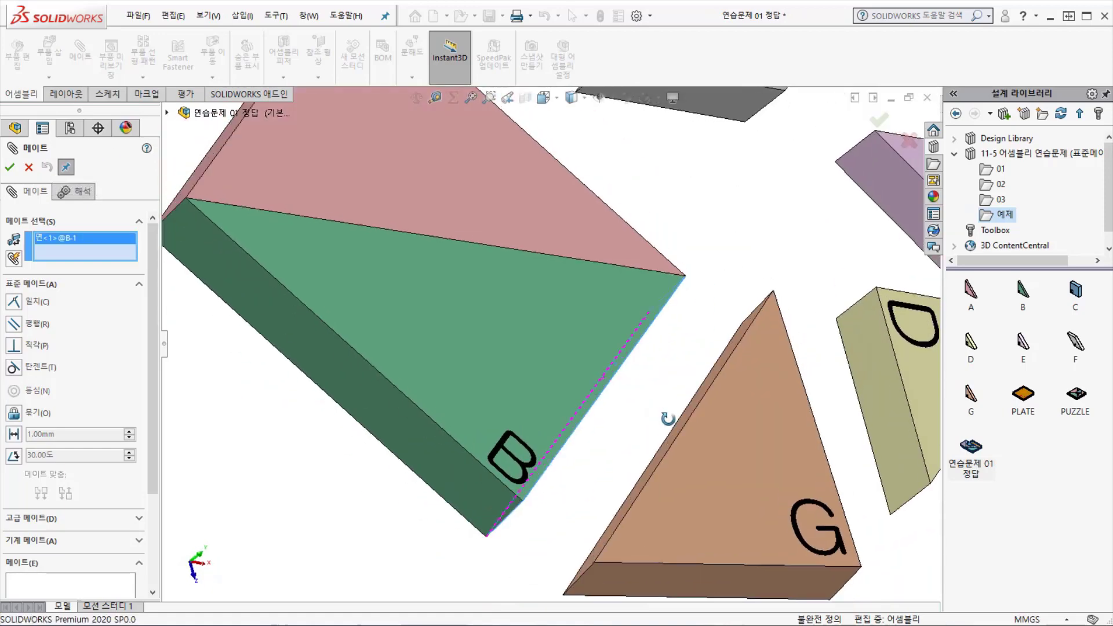
{"action": "left_click", "coordinate": [699, 402]}
{"action": "right_click", "coordinate": [699, 402]}
Step: Make the top faces of pieces B and G coincident
{"action": "middle_click_drag", "start_coordinate": [617, 347], "coordinate": [602, 371]}
{"action": "left_click", "coordinate": [602, 371]}
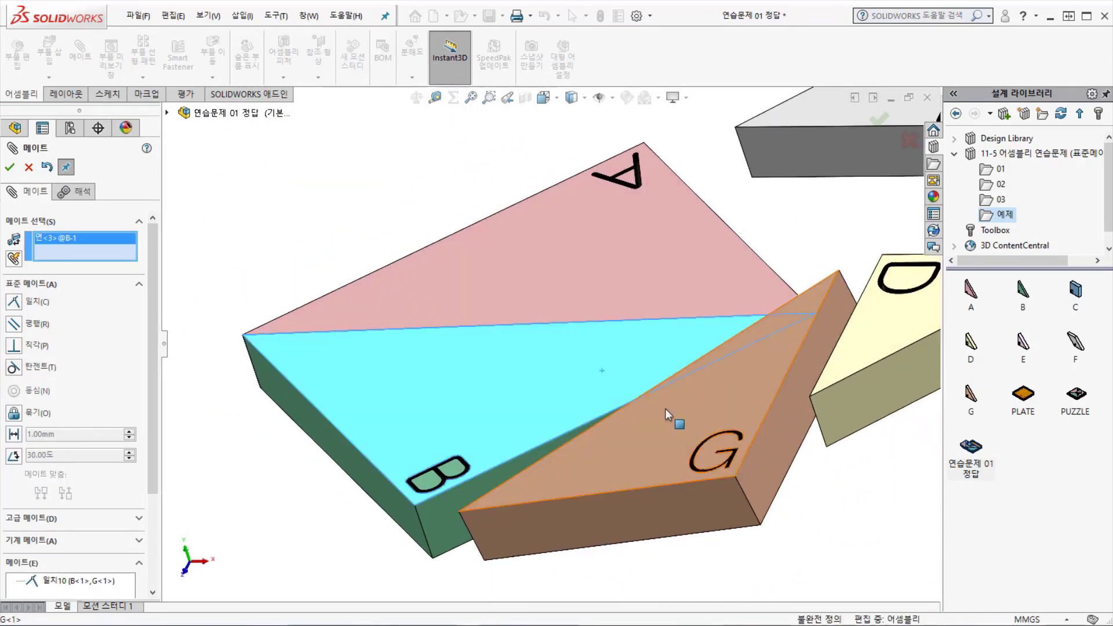
{"action": "left_click", "coordinate": [666, 408]}
{"action": "right_click", "coordinate": [666, 408]}
Step: Make G's vertical corner edge coincident with B's vertical edge at the lettered tip
{"action": "scroll", "coordinate": [470, 534], "scroll_direction": "down", "scroll_amount": 2}
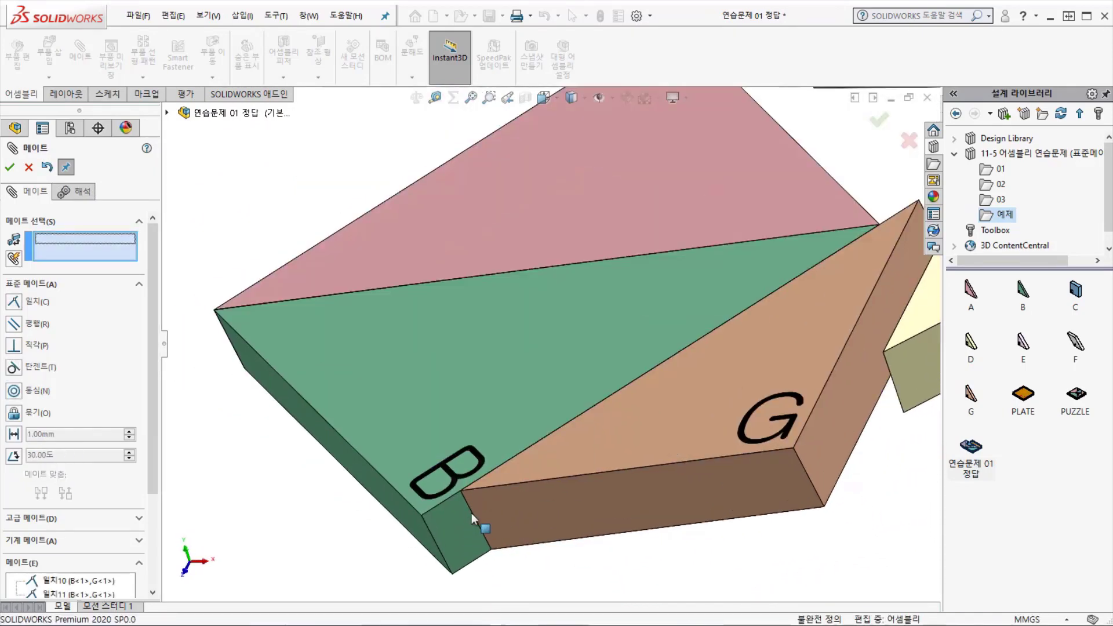
{"action": "left_click", "coordinate": [472, 511]}
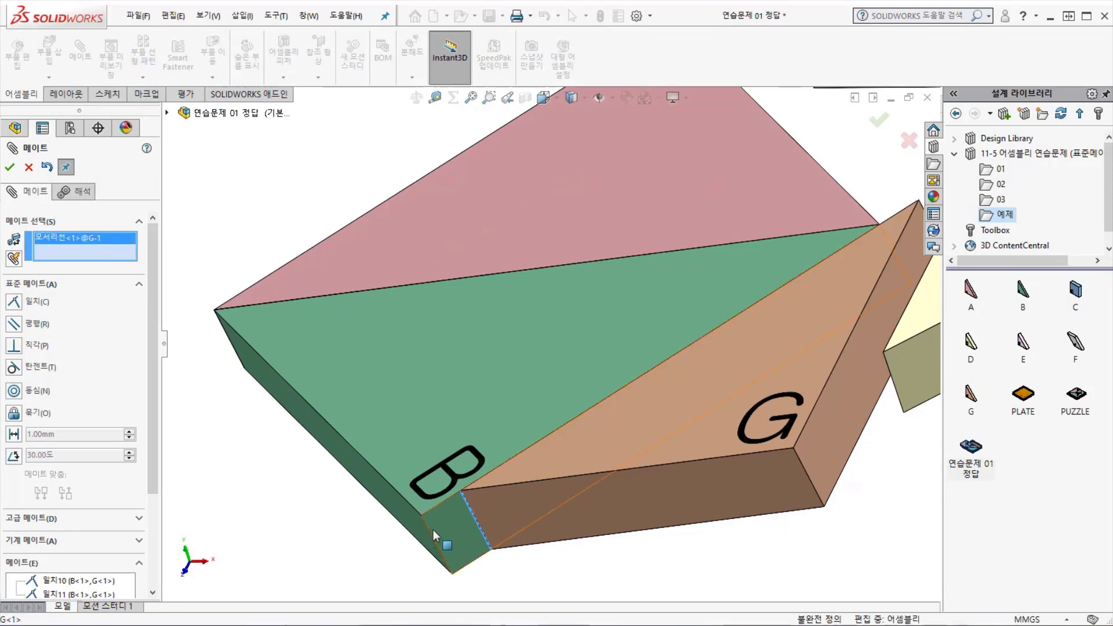
{"action": "left_click", "coordinate": [433, 537]}
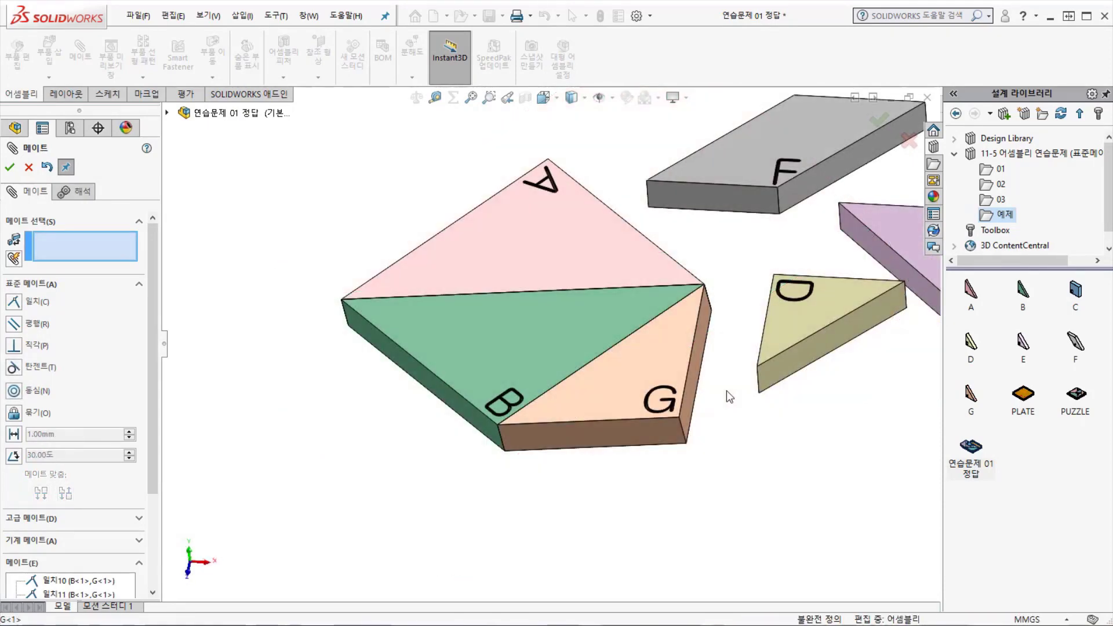
Step: Rotate piece D so its right-angled corner points at G's outer side and its long edge stands parallel to that side
{"action": "key", "text": "ctrl+5"}
{"action": "scroll", "coordinate": [444, 363], "scroll_direction": "down", "scroll_amount": 5}
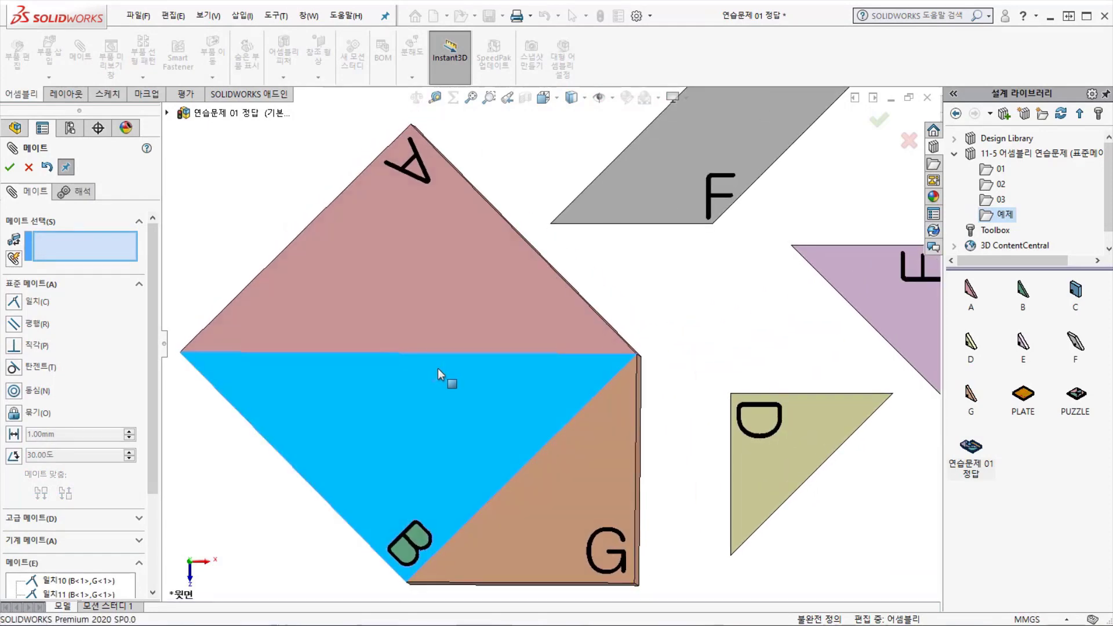
{"action": "scroll", "coordinate": [464, 331], "scroll_direction": "up", "scroll_amount": 3}
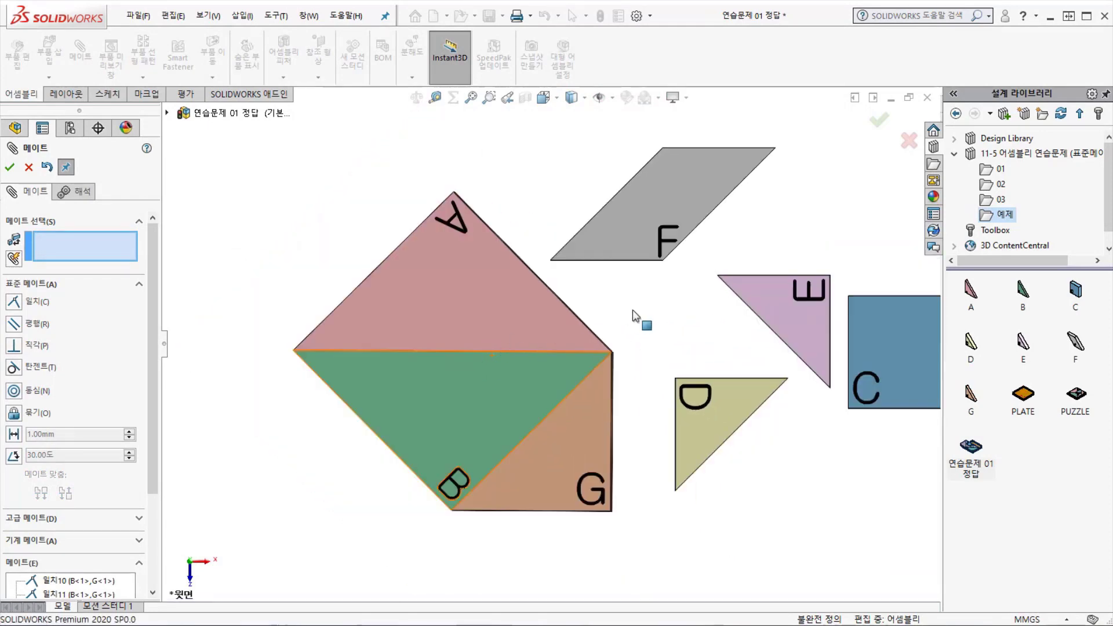
{"action": "right_click_drag", "start_coordinate": [680, 428], "coordinate": [647, 446]}
{"action": "scroll", "coordinate": [647, 445], "scroll_direction": "down", "scroll_amount": 5}
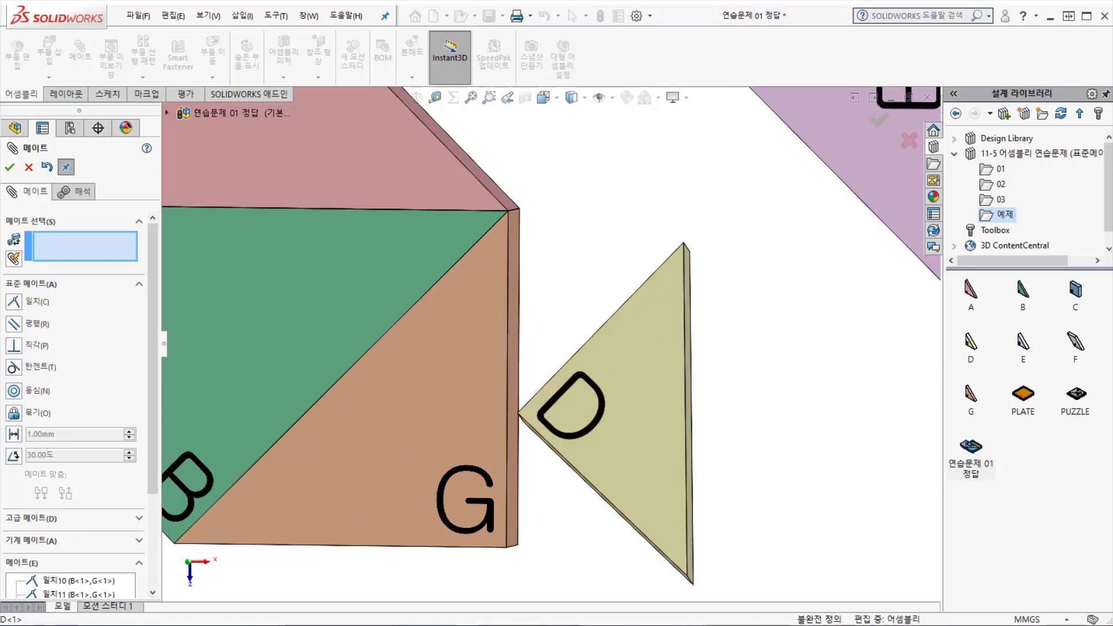
Step: Check the reference picture and set up a coincident mate between G's outer side face and D's long side face
{"action": "left_click_drag", "start_coordinate": [1112, 105], "coordinate": [332, 78]}
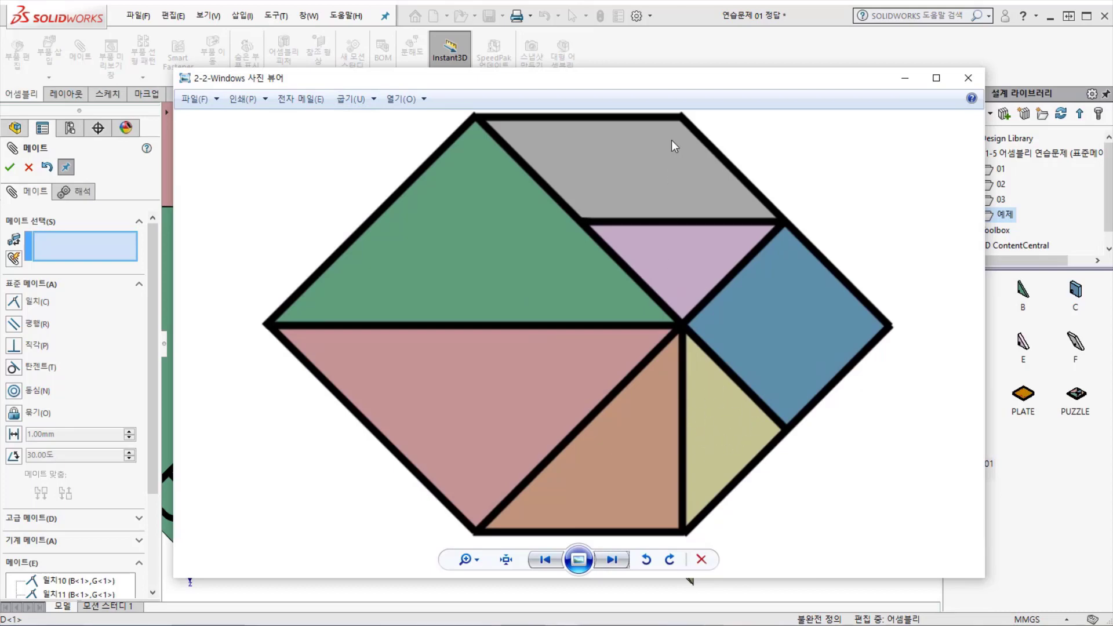
{"action": "left_click_drag", "start_coordinate": [681, 79], "coordinate": [1112, 120]}
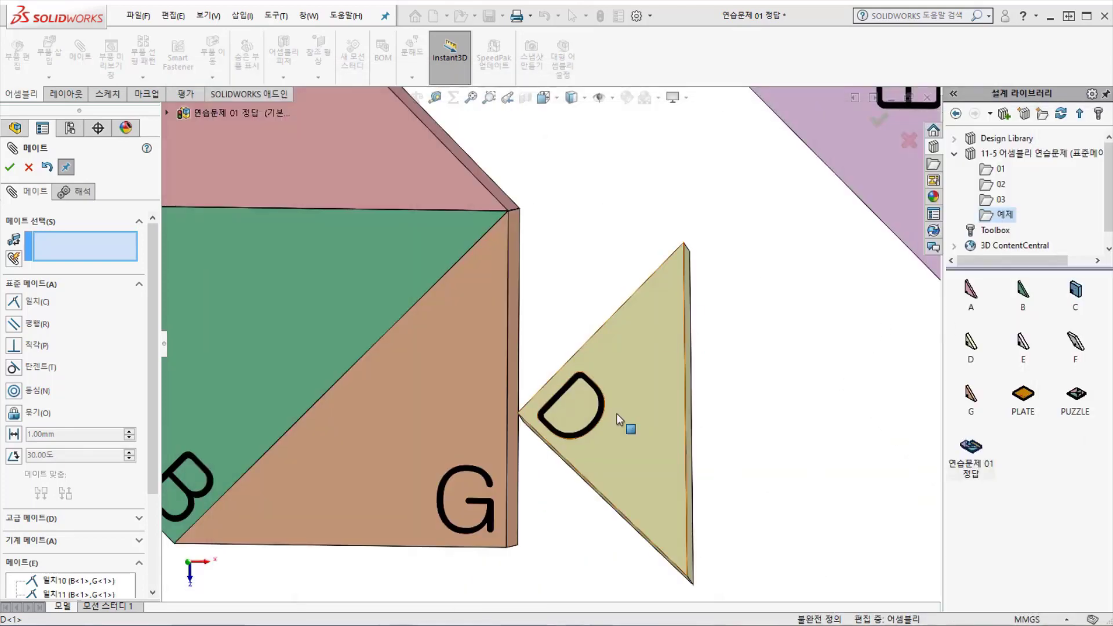
{"action": "scroll", "coordinate": [642, 421], "scroll_direction": "down", "scroll_amount": 1}
{"action": "right_click_drag", "start_coordinate": [624, 421], "coordinate": [571, 381]}
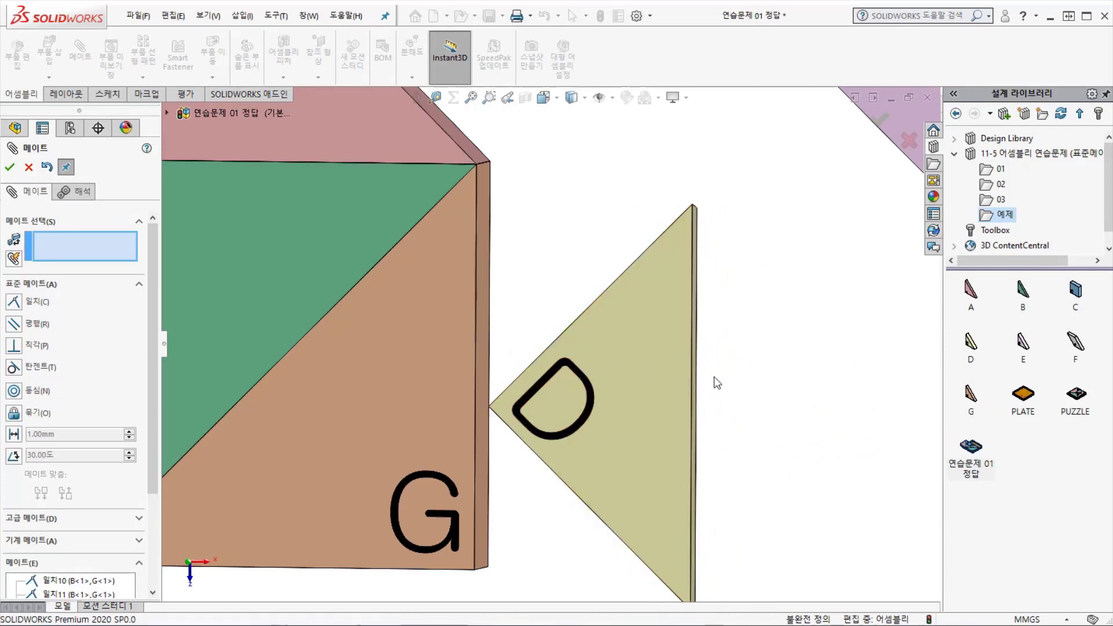
{"action": "middle_click_drag", "start_coordinate": [608, 353], "coordinate": [522, 293]}
{"action": "left_click", "coordinate": [506, 302]}
{"action": "middle_click_drag", "start_coordinate": [711, 352], "coordinate": [696, 348]}
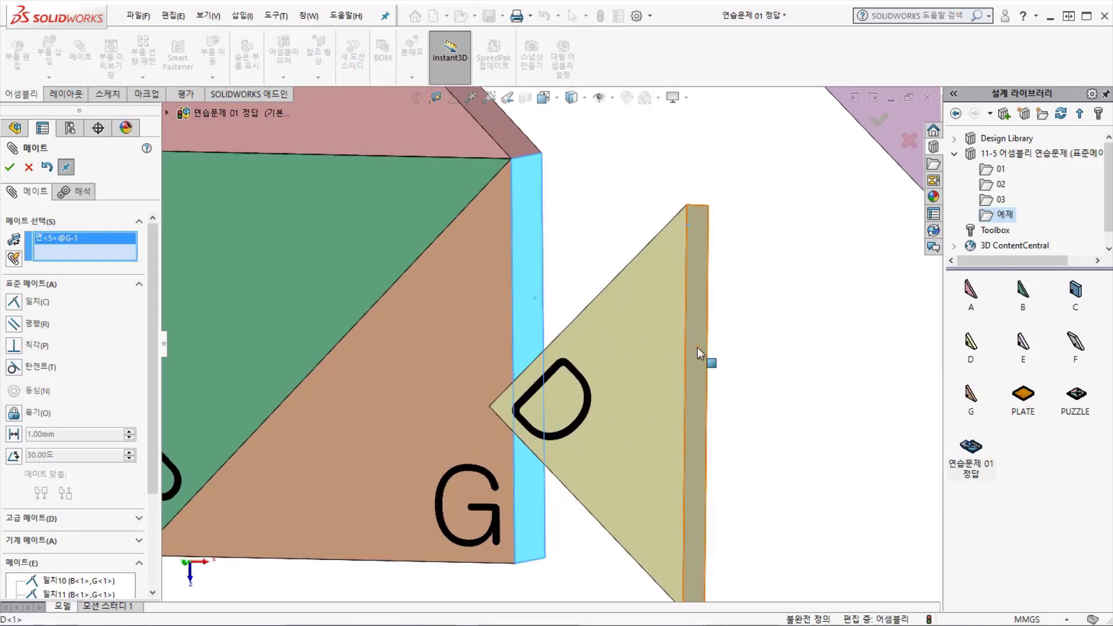
{"action": "left_click", "coordinate": [707, 358]}
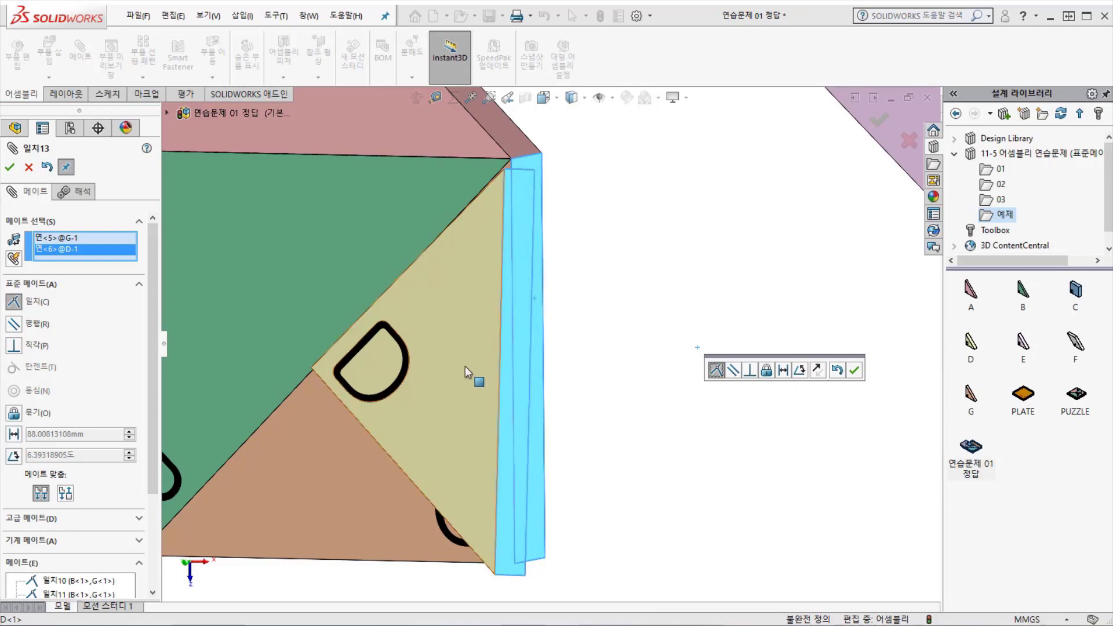
Step: Flip the mate alignment so D's long side face opposes G's outer side face, and accept the coincident mate
{"action": "scroll", "coordinate": [144, 328], "scroll_direction": "down", "scroll_amount": 3}
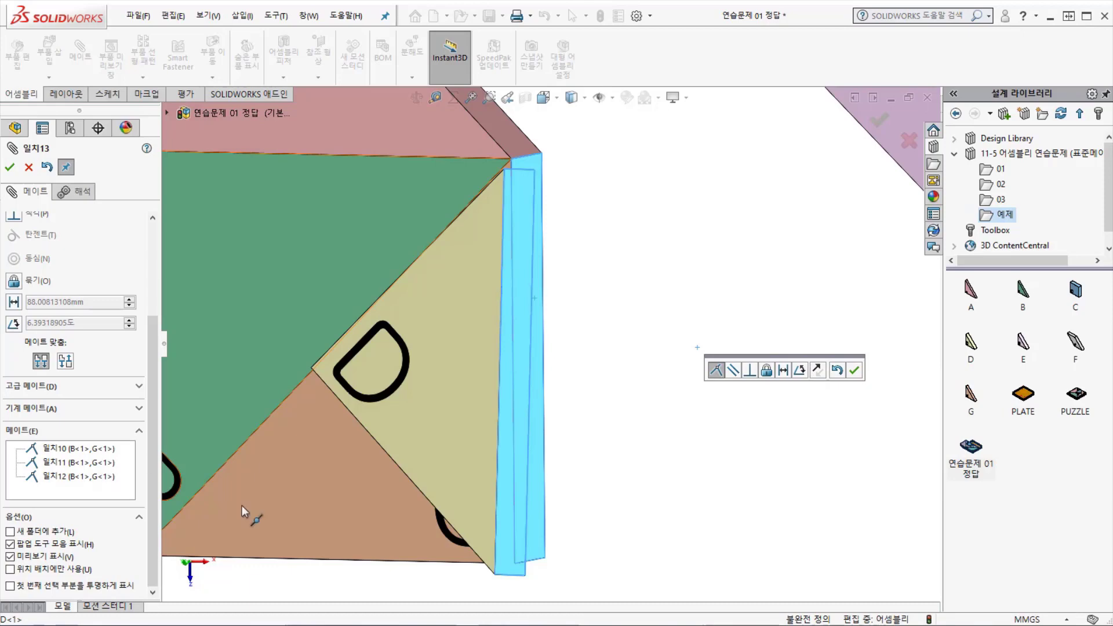
{"action": "left_click_drag", "start_coordinate": [771, 359], "coordinate": [678, 304]}
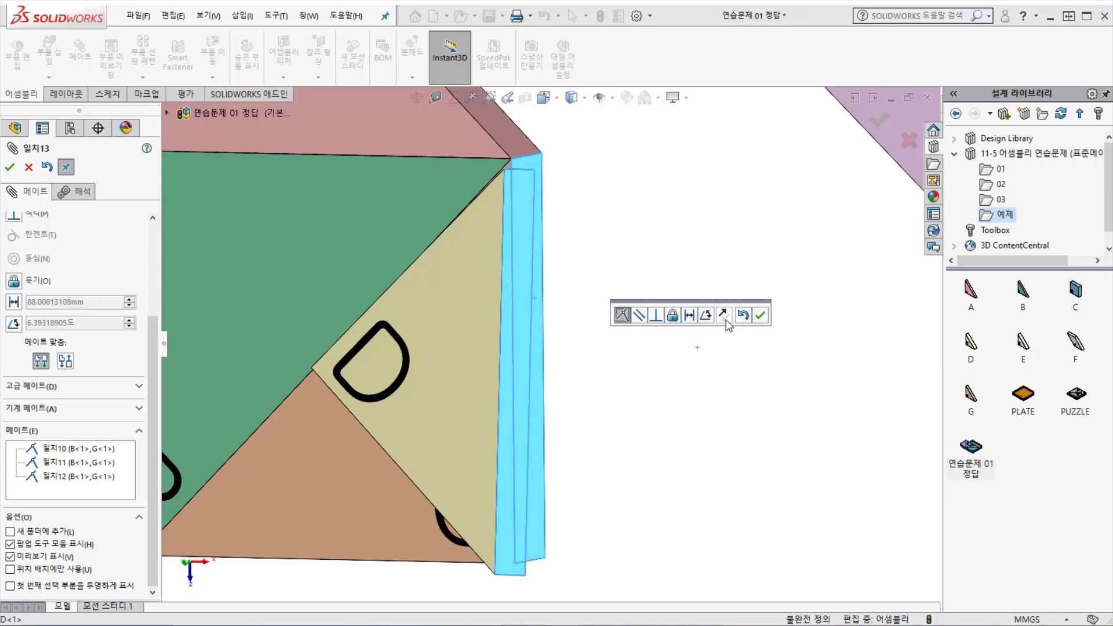
{"action": "left_click", "coordinate": [725, 318]}
{"action": "left_click", "coordinate": [66, 361]}
{"action": "scroll", "coordinate": [542, 401], "scroll_direction": "up", "scroll_amount": 4}
{"action": "scroll", "coordinate": [526, 451], "scroll_direction": "down", "scroll_amount": 3}
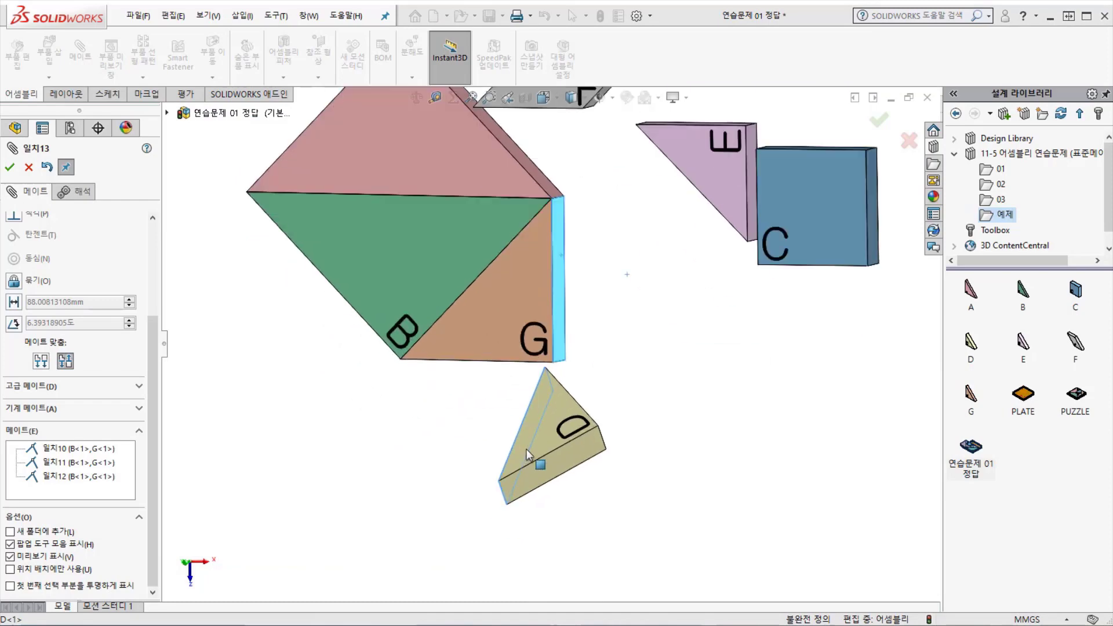
{"action": "left_click", "coordinate": [66, 361]}
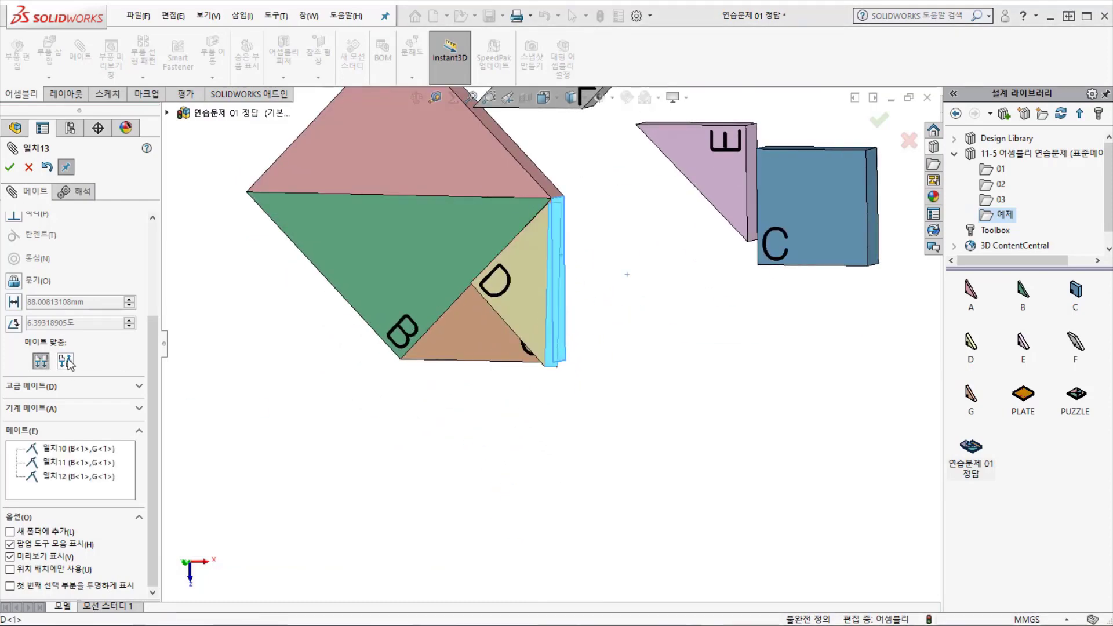
{"action": "left_click", "coordinate": [65, 361]}
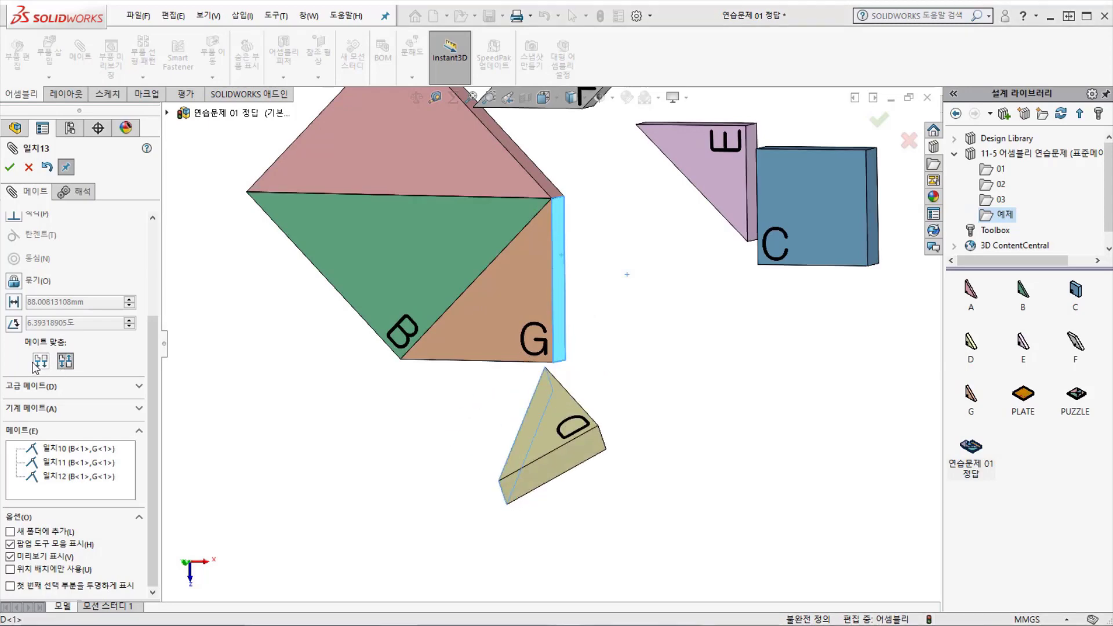
{"action": "left_click", "coordinate": [34, 364]}
{"action": "left_click", "coordinate": [66, 361]}
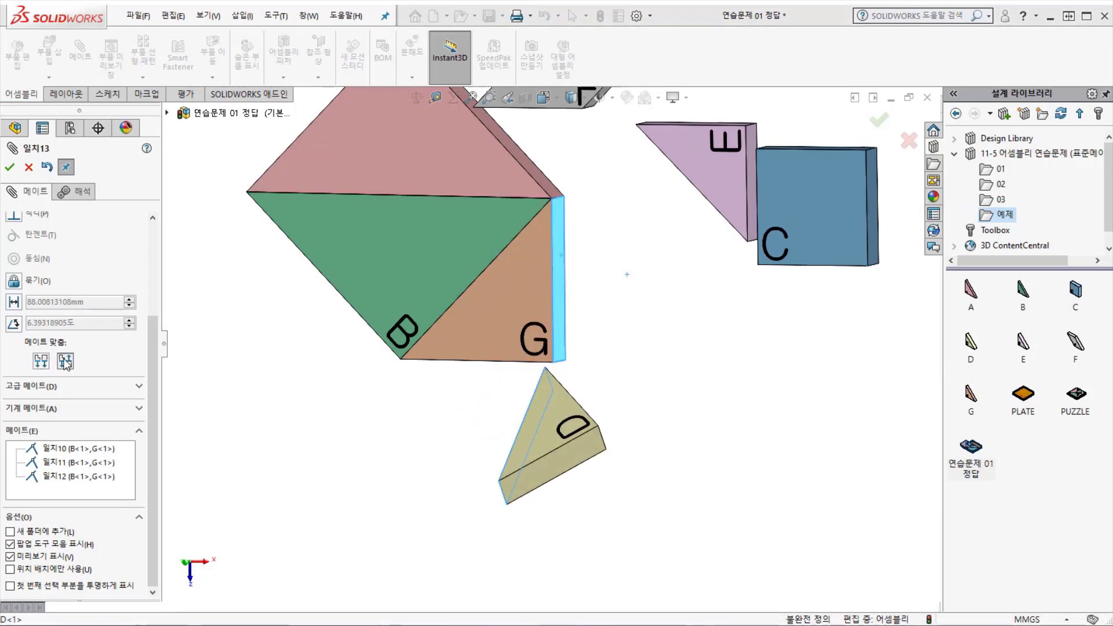
{"action": "scroll", "coordinate": [577, 357], "scroll_direction": "down", "scroll_amount": 3}
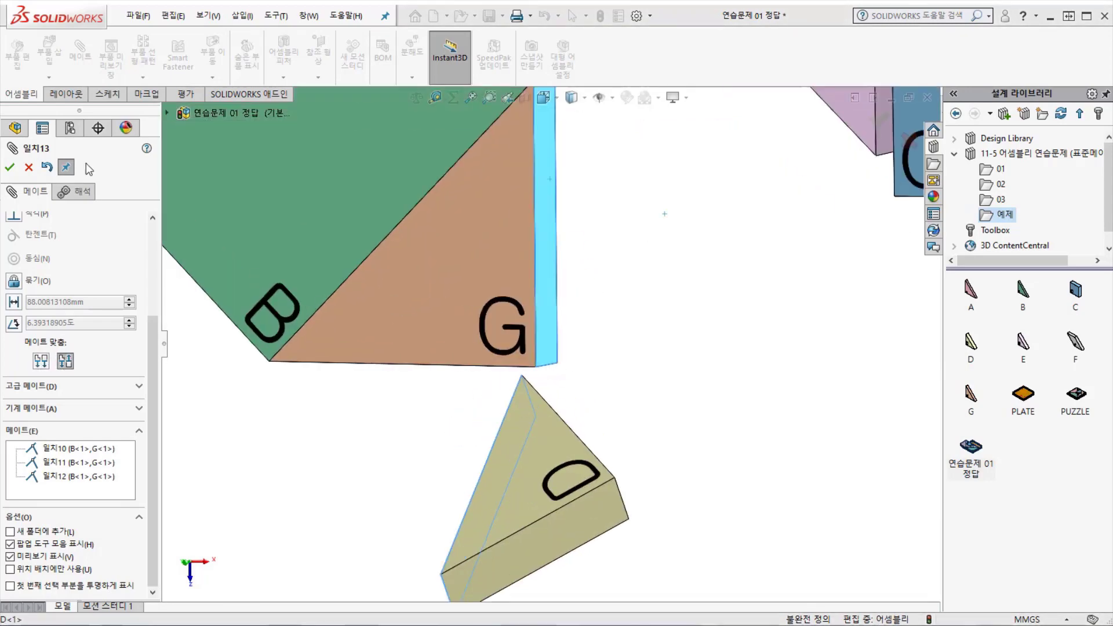
{"action": "left_click", "coordinate": [10, 169]}
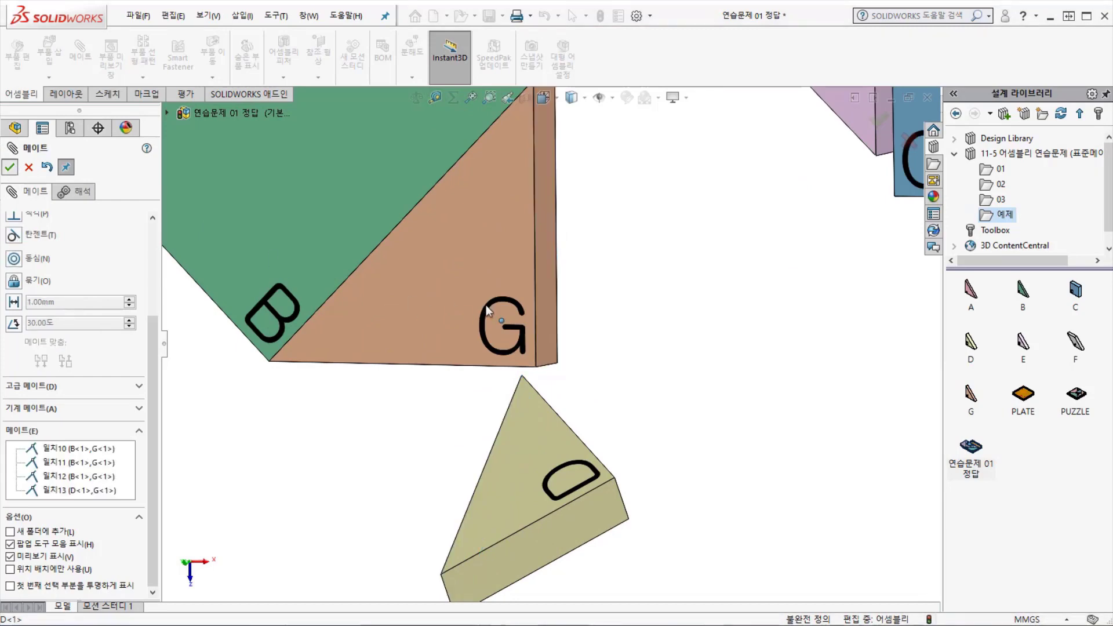
Step: Make the top faces of G and D coincident, and mate D's vertical tip edge to G's short front side face
{"action": "left_click", "coordinate": [470, 264]}
{"action": "left_click", "coordinate": [544, 443]}
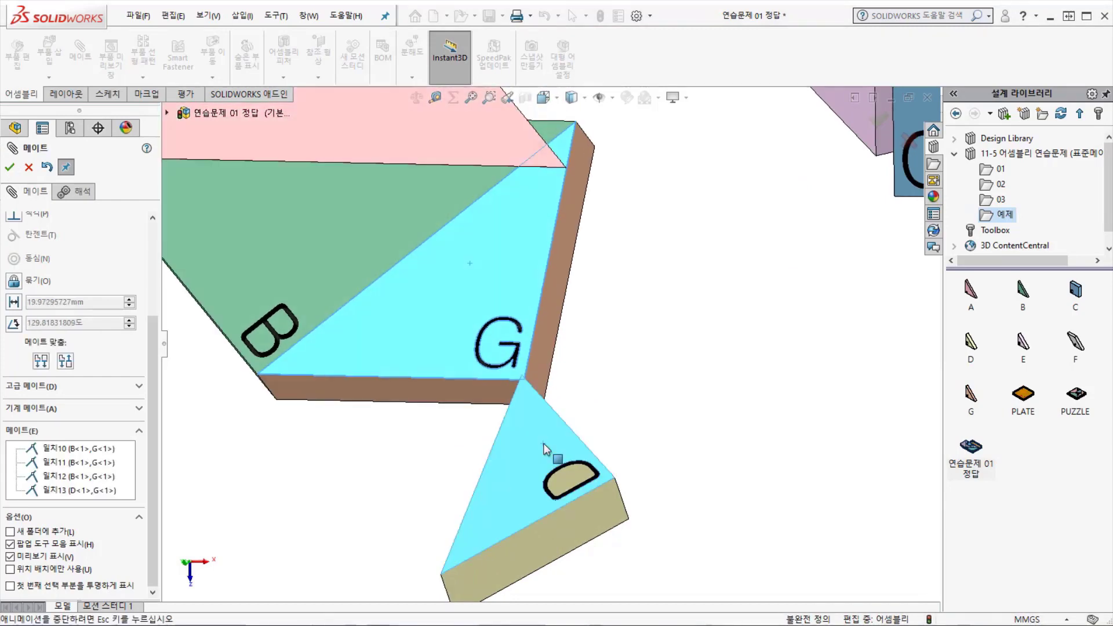
{"action": "left_click", "coordinate": [480, 408]}
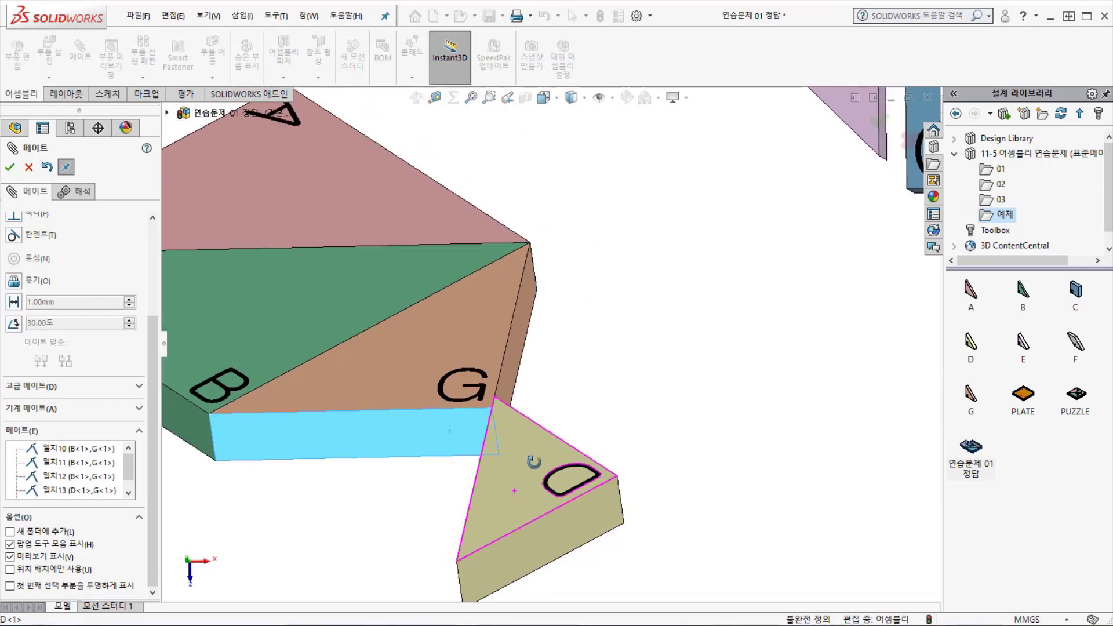
{"action": "left_click", "coordinate": [464, 566]}
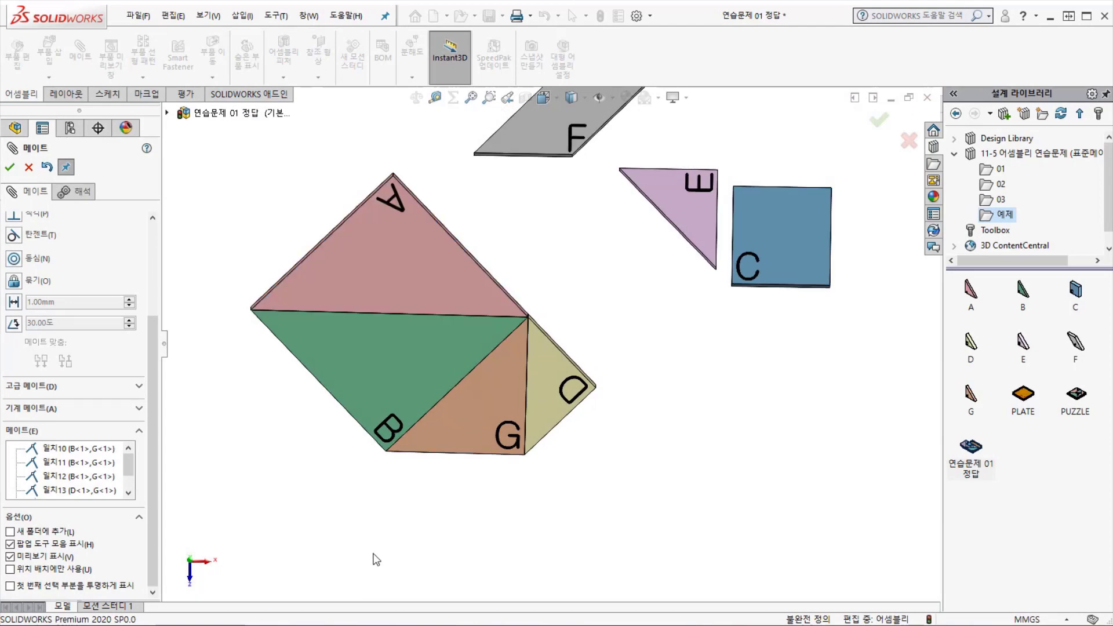
{"action": "key", "text": "ctrl+5"}
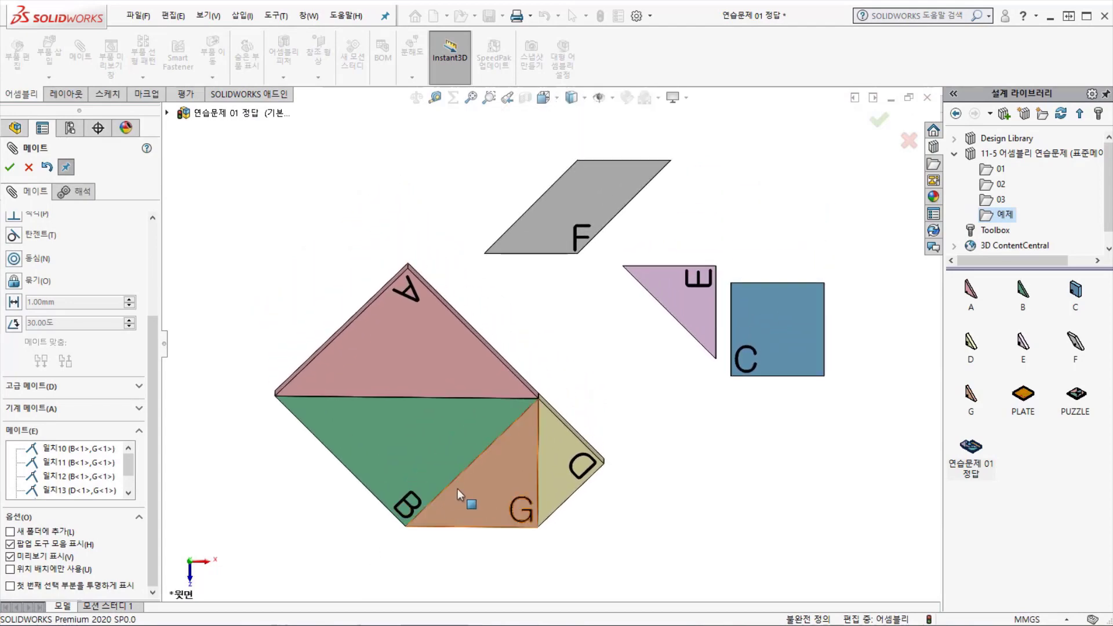
{"action": "scroll", "coordinate": [435, 424], "scroll_direction": "down", "scroll_amount": 1}
{"action": "left_click", "coordinate": [428, 421]}
{"action": "left_click_drag", "start_coordinate": [428, 420], "coordinate": [432, 413]}
{"action": "scroll", "coordinate": [549, 344], "scroll_direction": "up", "scroll_amount": 2}
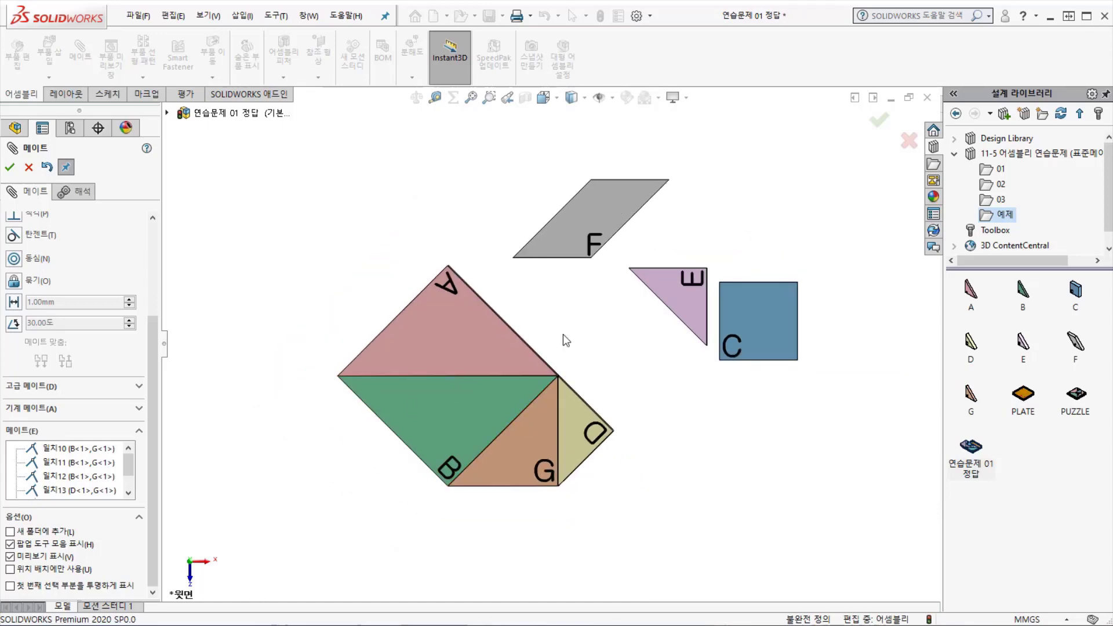
{"action": "key", "text": "ctrl+7"}
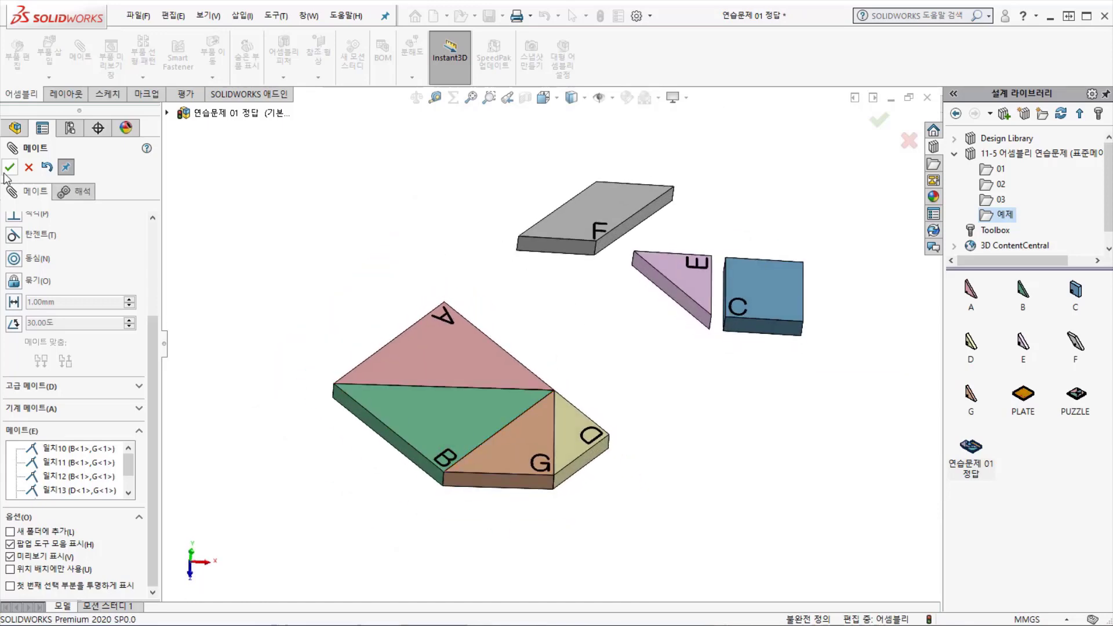
{"action": "left_click", "coordinate": [10, 168]}
Step: Move the joined pieces A, B, G and D upward as one group
{"action": "scroll", "coordinate": [480, 435], "scroll_direction": "down", "scroll_amount": 2}
{"action": "left_click_drag", "start_coordinate": [472, 406], "coordinate": [477, 363]}
{"action": "middle_click_drag", "start_coordinate": [479, 371], "coordinate": [490, 324]}
{"action": "scroll", "coordinate": [500, 405], "scroll_direction": "up", "scroll_amount": 4}
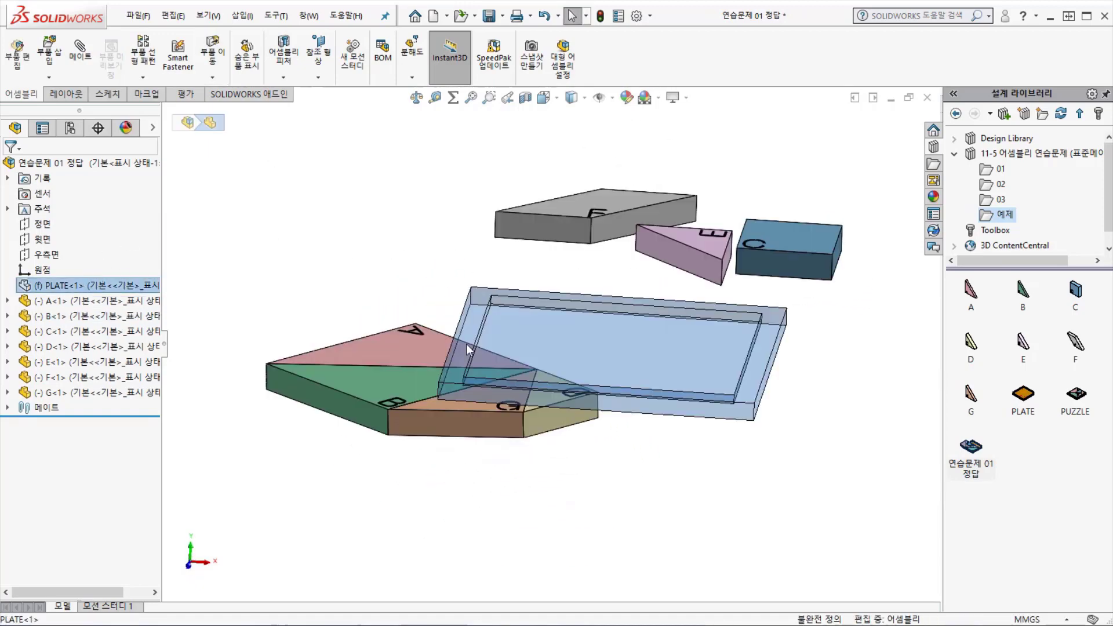
{"action": "left_click_drag", "start_coordinate": [415, 352], "coordinate": [411, 266]}
{"action": "left_click", "coordinate": [281, 183]}
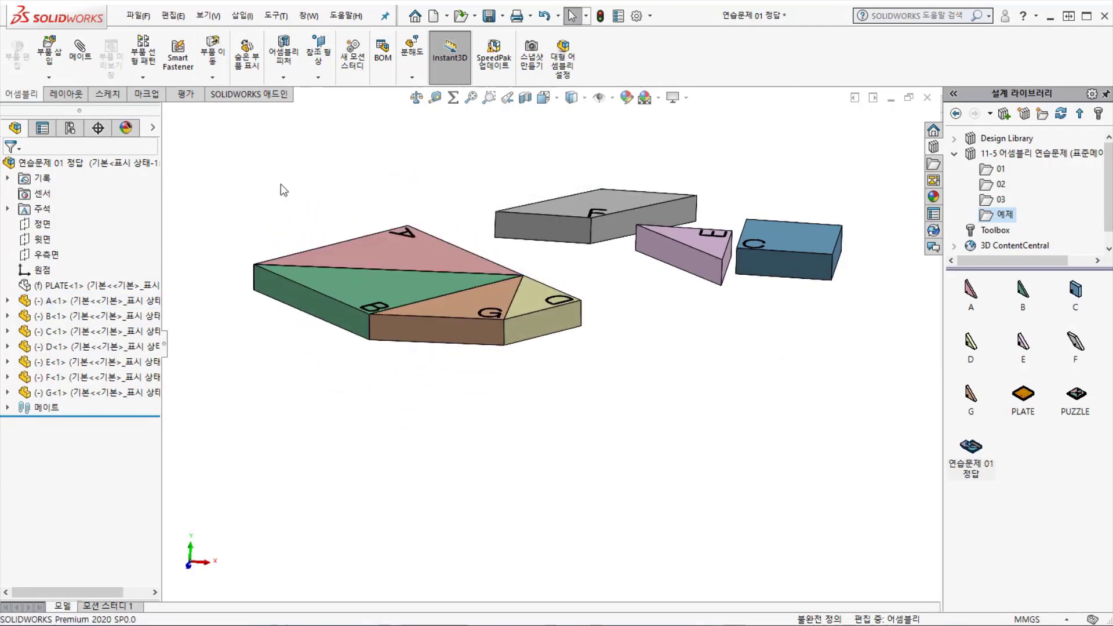
Step: Start a new mate and expand the assembly's feature tree over the model
{"action": "left_click", "coordinate": [79, 49]}
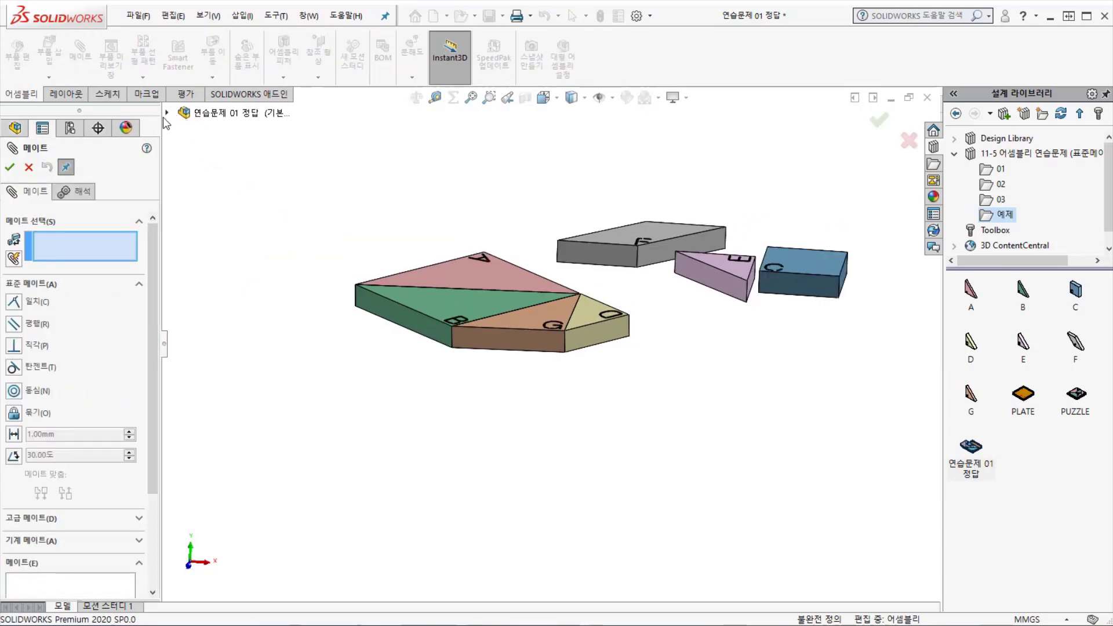
{"action": "left_click", "coordinate": [168, 114]}
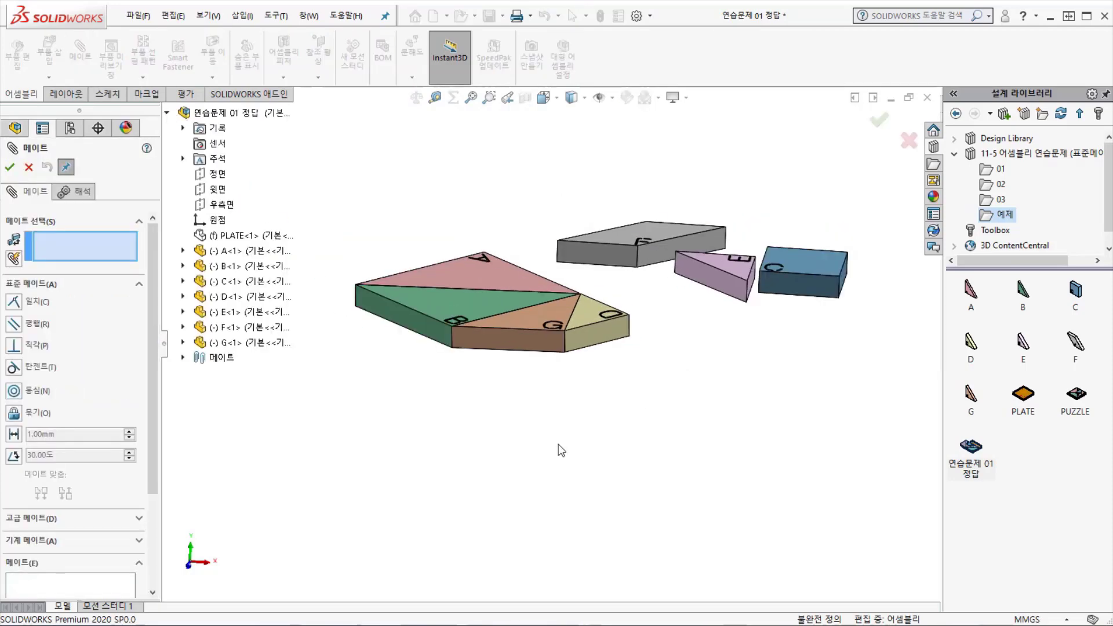
{"action": "left_click", "coordinate": [218, 176]}
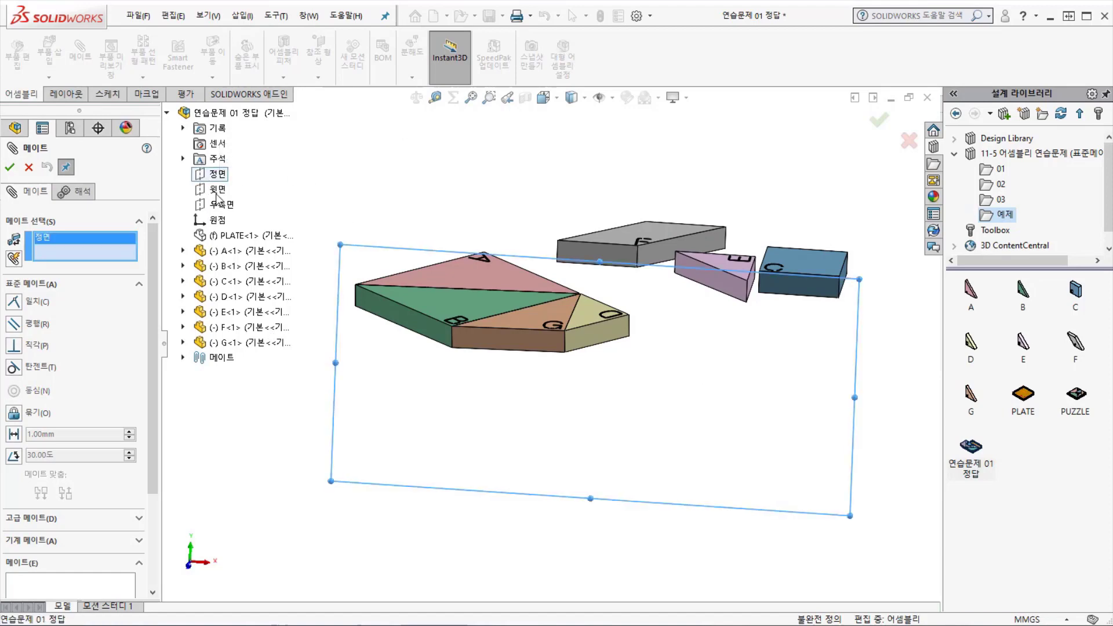
{"action": "right_click", "coordinate": [86, 257]}
{"action": "left_click", "coordinate": [116, 262]}
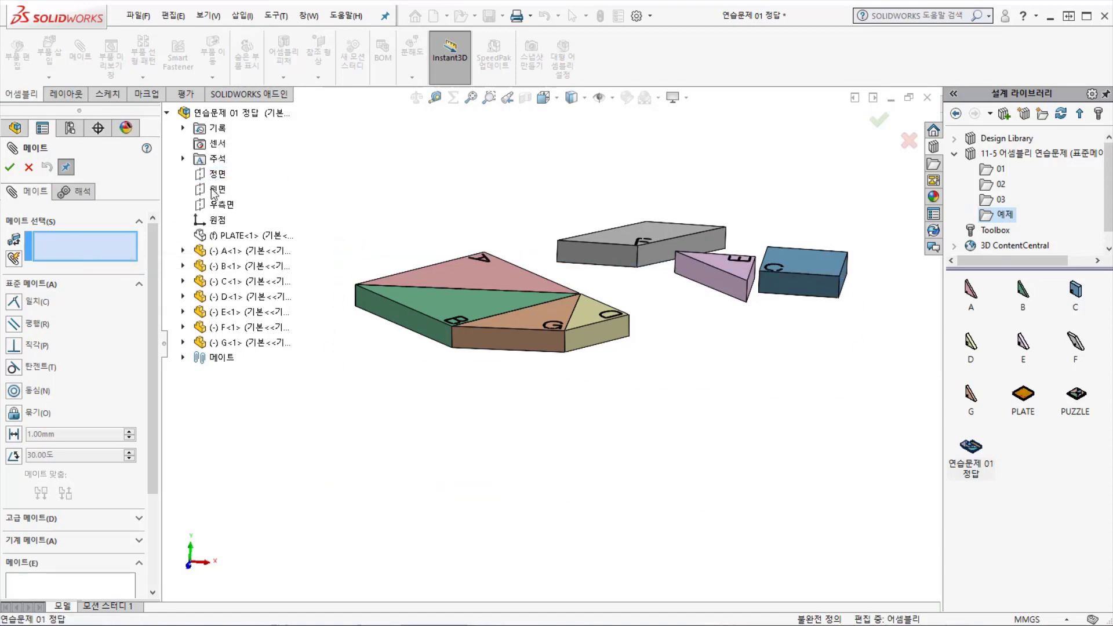
{"action": "left_click", "coordinate": [214, 190]}
{"action": "right_click", "coordinate": [90, 248]}
{"action": "left_click", "coordinate": [116, 254]}
{"action": "right_click", "coordinate": [87, 257]}
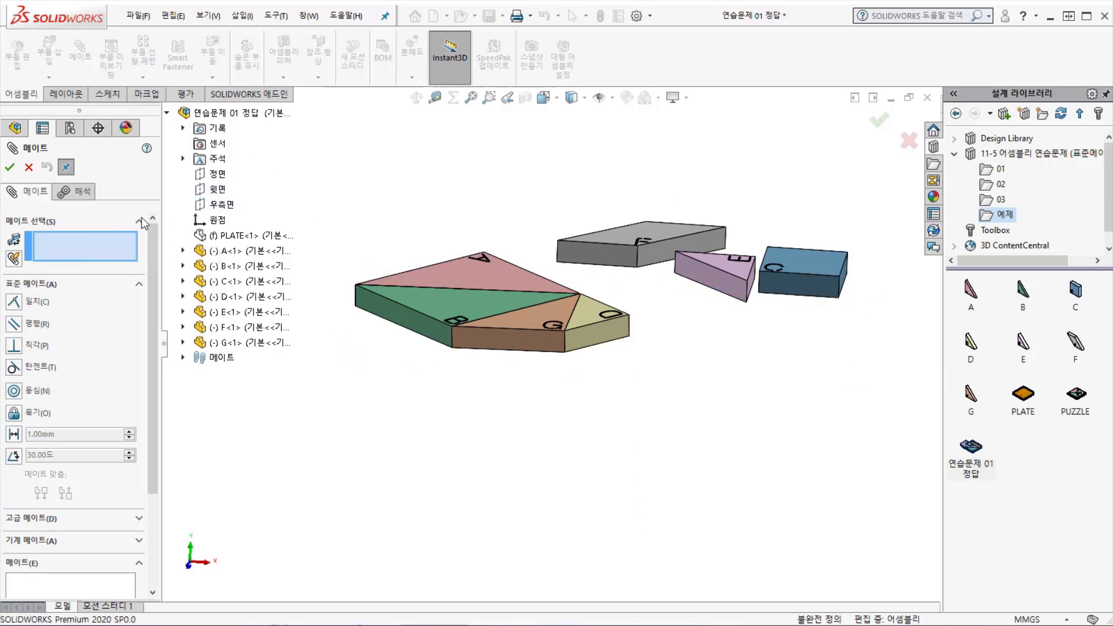
{"action": "left_click", "coordinate": [94, 244]}
Step: Add a parallel mate between the assembly's top plane (윗면) and piece B's top face, and finish mating
{"action": "left_click", "coordinate": [219, 191]}
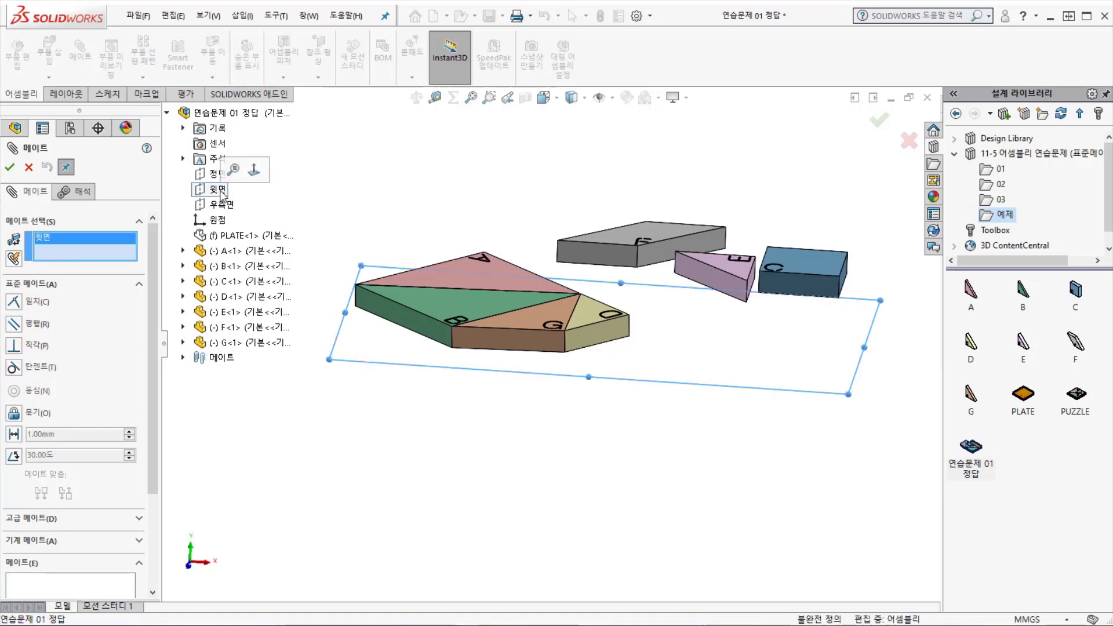
{"action": "left_click", "coordinate": [444, 302]}
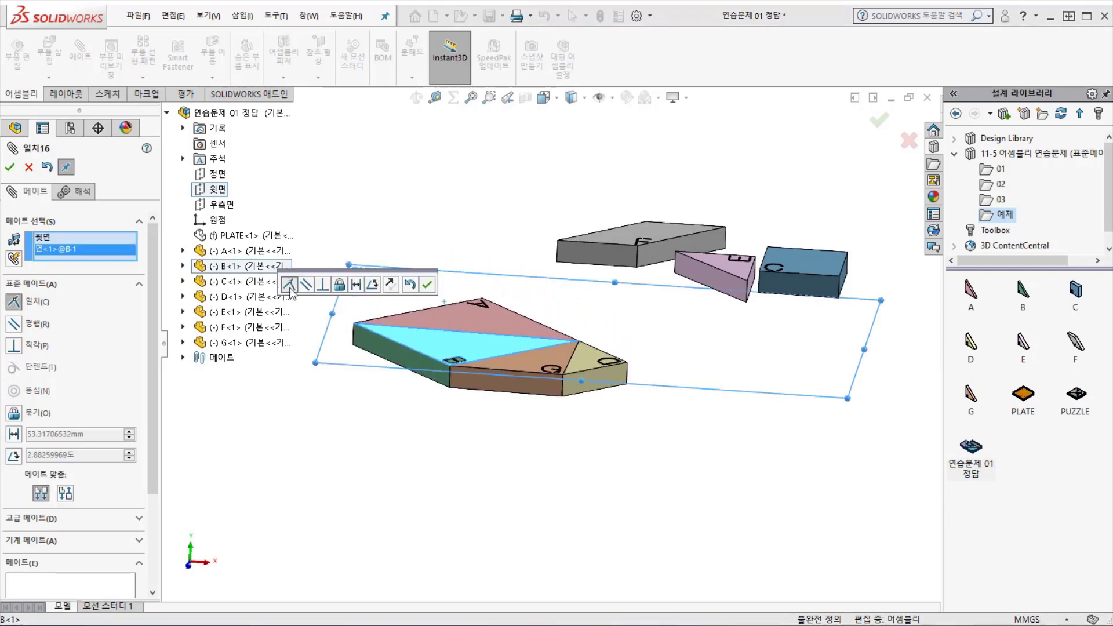
{"action": "left_click", "coordinate": [306, 285]}
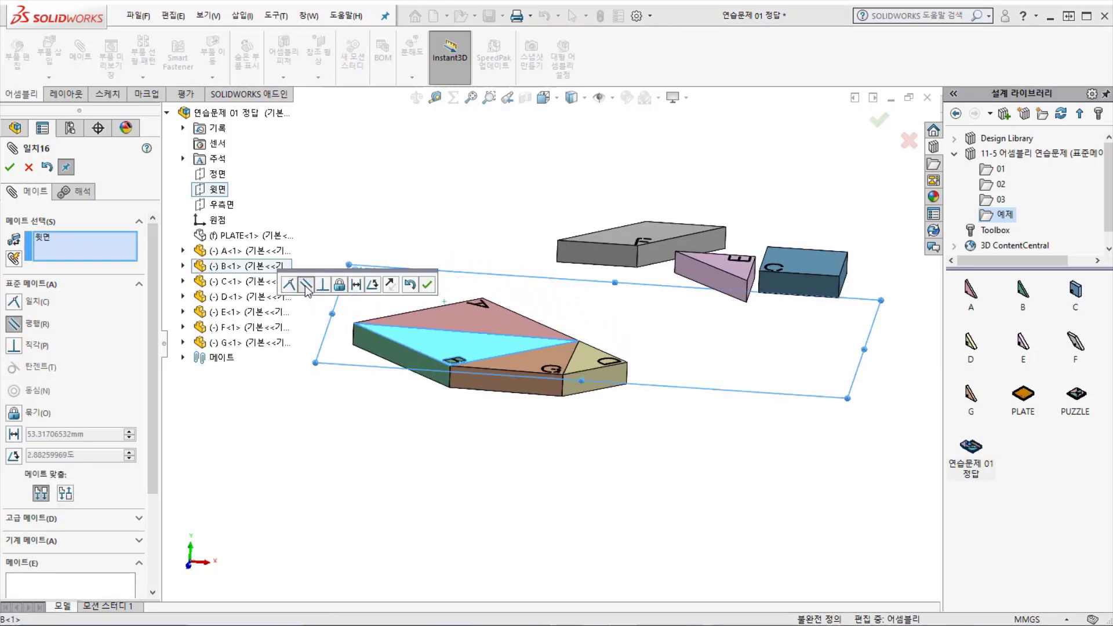
{"action": "left_click", "coordinate": [428, 284]}
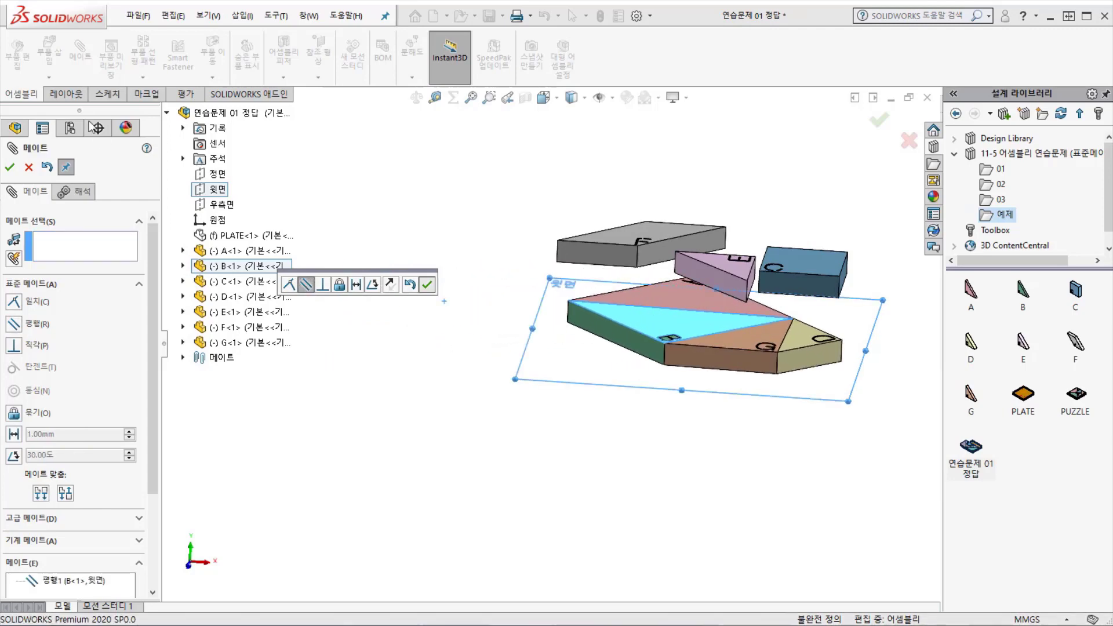
{"action": "left_click", "coordinate": [10, 168]}
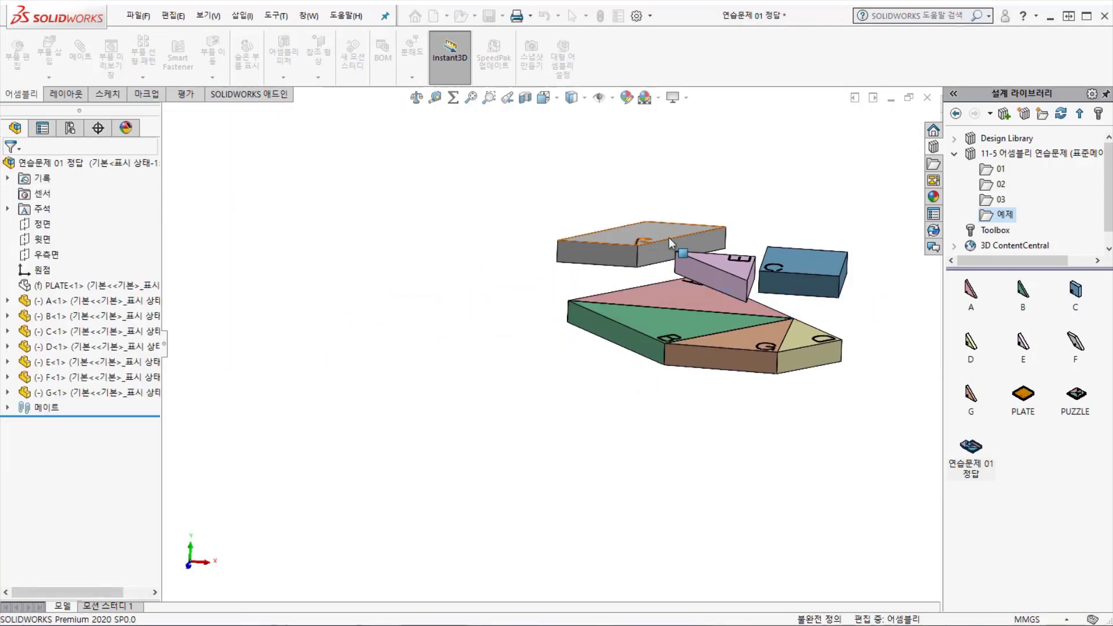
Step: Move the joined group of A, B, G and D clear of the loose pieces F, E and C, checking it from above
{"action": "scroll", "coordinate": [708, 324], "scroll_direction": "down", "scroll_amount": 4}
{"action": "left_click_drag", "start_coordinate": [505, 335], "coordinate": [329, 346]}
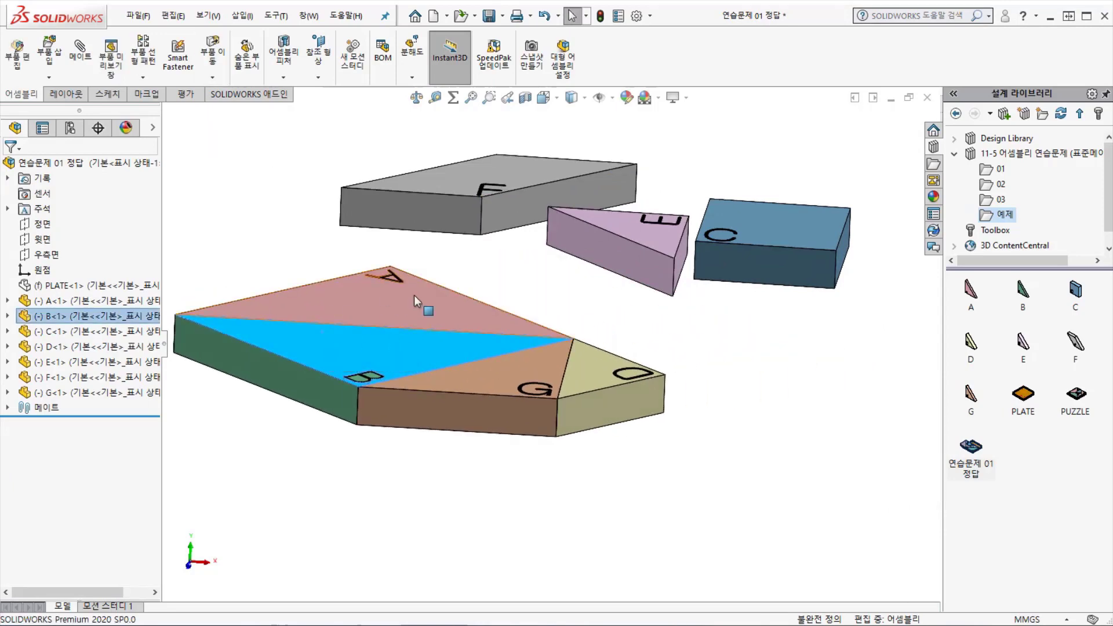
{"action": "right_click", "coordinate": [413, 353]}
{"action": "mouse_move", "coordinate": [413, 354]}
{"action": "right_mouse_down"}
{"action": "mouse_move", "coordinate": [378, 358]}
{"action": "mouse_move", "coordinate": [422, 359]}
{"action": "mouse_move", "coordinate": [413, 349]}
{"action": "mouse_move", "coordinate": [429, 340]}
{"action": "mouse_move", "coordinate": [417, 348]}
{"action": "right_mouse_up"}
{"action": "key", "text": "ctrl+5"}
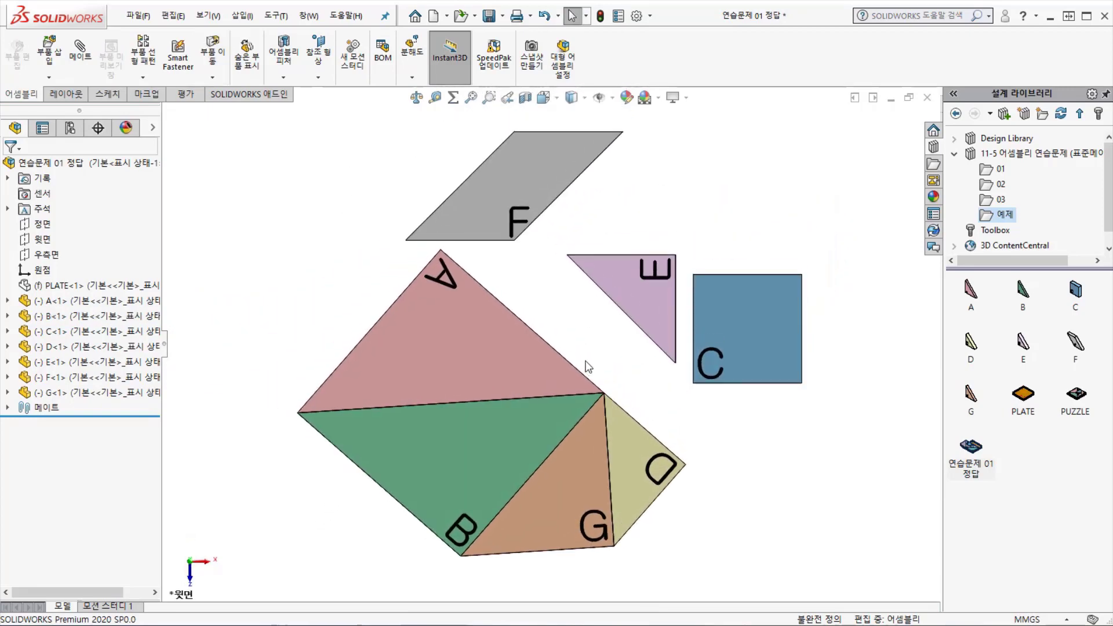
{"action": "mouse_move", "coordinate": [390, 373]}
{"action": "left_mouse_down"}
{"action": "mouse_move", "coordinate": [388, 397]}
{"action": "mouse_move", "coordinate": [376, 383]}
{"action": "left_mouse_up"}
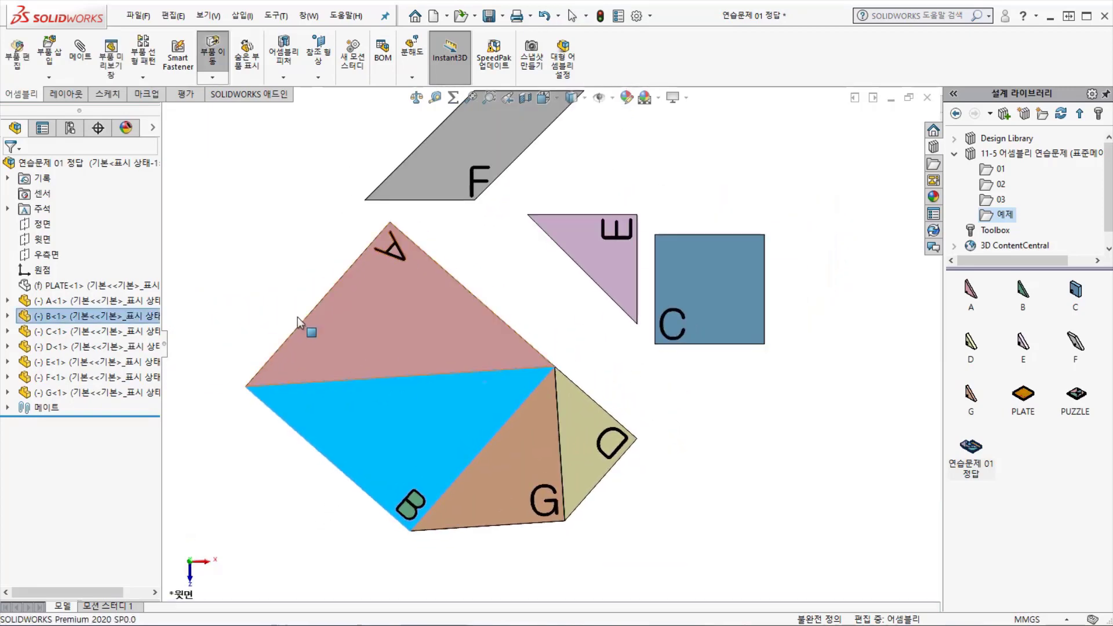
{"action": "left_click", "coordinate": [294, 270]}
Step: Move the parallelogram piece F sideways until it sits above piece E, clear of piece A
{"action": "scroll", "coordinate": [420, 323], "scroll_direction": "up", "scroll_amount": 1}
{"action": "scroll", "coordinate": [420, 322], "scroll_direction": "up", "scroll_amount": 1}
{"action": "scroll", "coordinate": [490, 269], "scroll_direction": "down", "scroll_amount": 1}
{"action": "left_click_drag", "start_coordinate": [492, 225], "coordinate": [548, 223]}
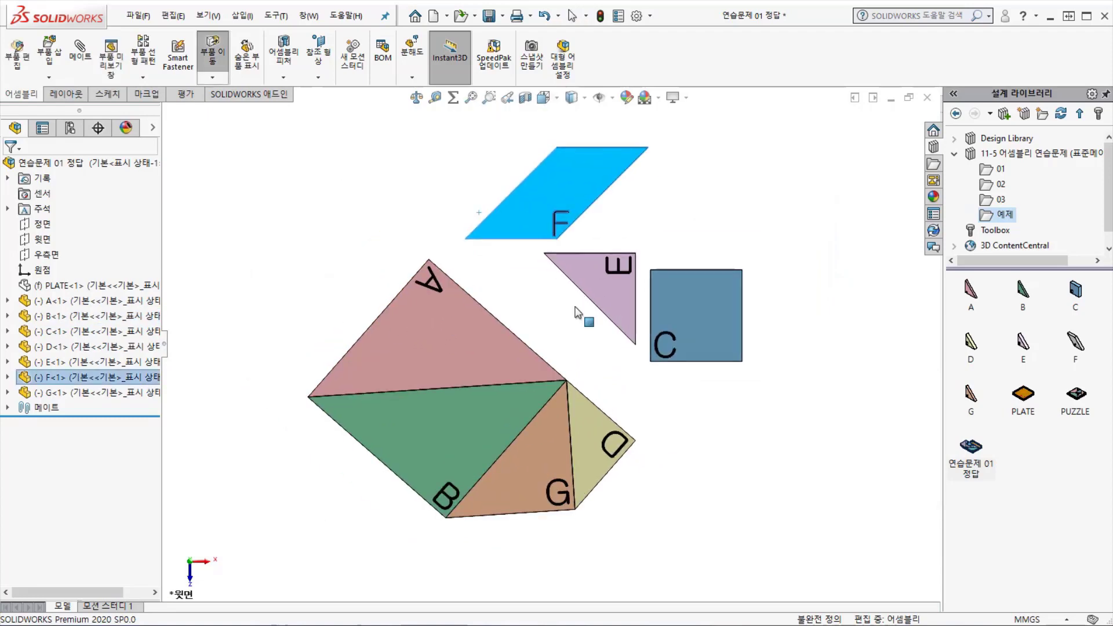
Step: Move the joined group of A, B, G and D closer to the loose pieces F, E and C
{"action": "left_click_drag", "start_coordinate": [590, 435], "coordinate": [528, 482]}
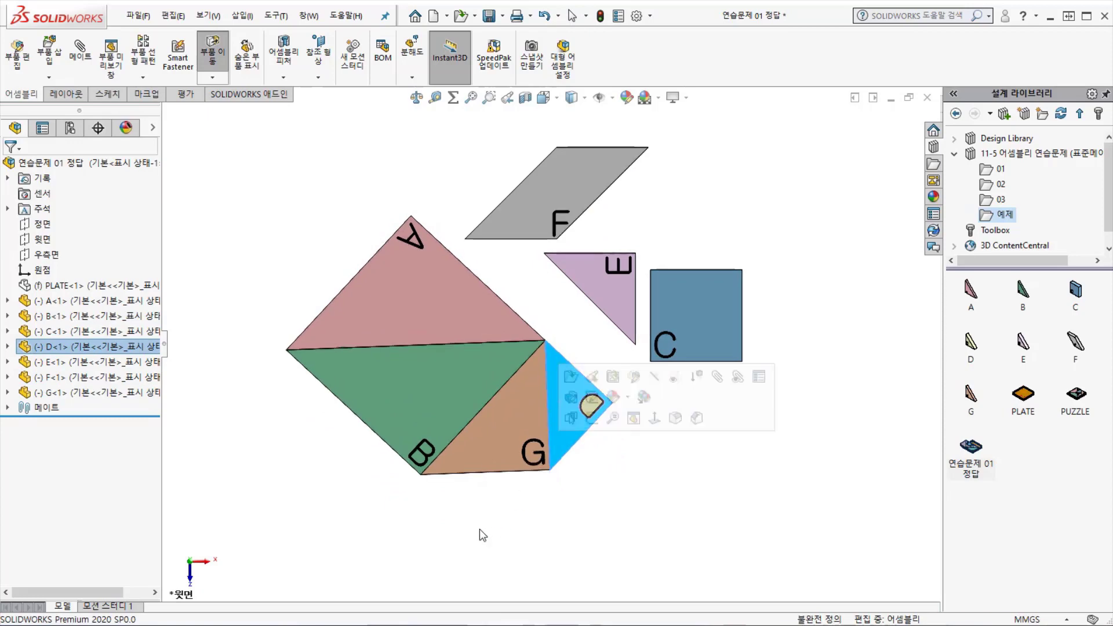
{"action": "left_click", "coordinate": [478, 528]}
{"action": "scroll", "coordinate": [433, 340], "scroll_direction": "down", "scroll_amount": 2}
{"action": "middle_click_drag", "start_coordinate": [548, 388], "coordinate": [547, 256]}
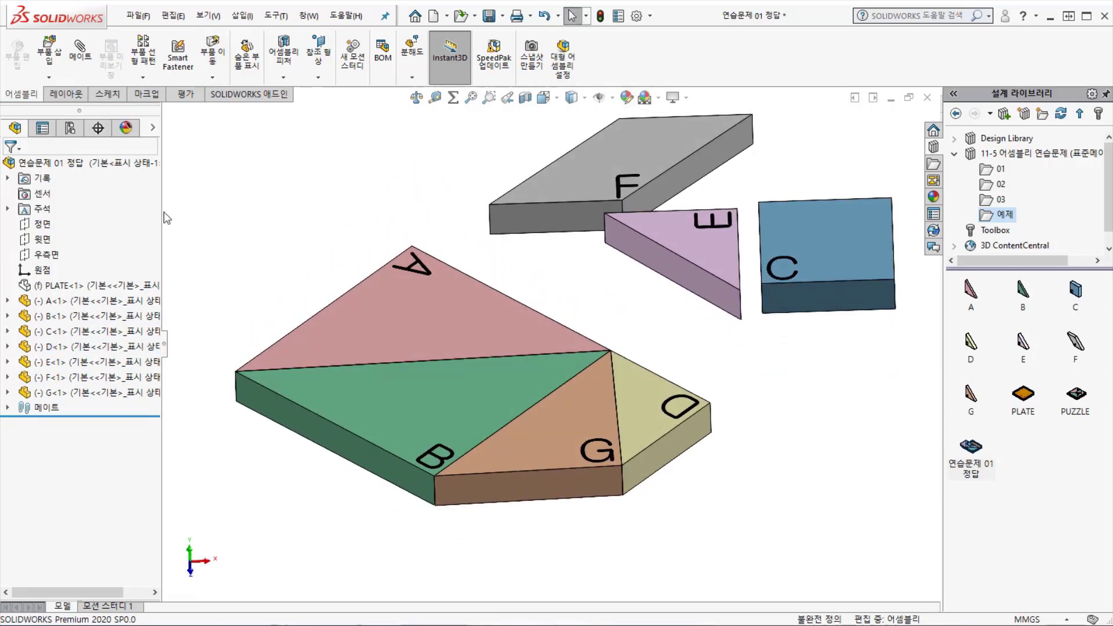
{"action": "scroll", "coordinate": [430, 257], "scroll_direction": "up", "scroll_amount": 3}
{"action": "scroll", "coordinate": [570, 388], "scroll_direction": "down", "scroll_amount": 1}
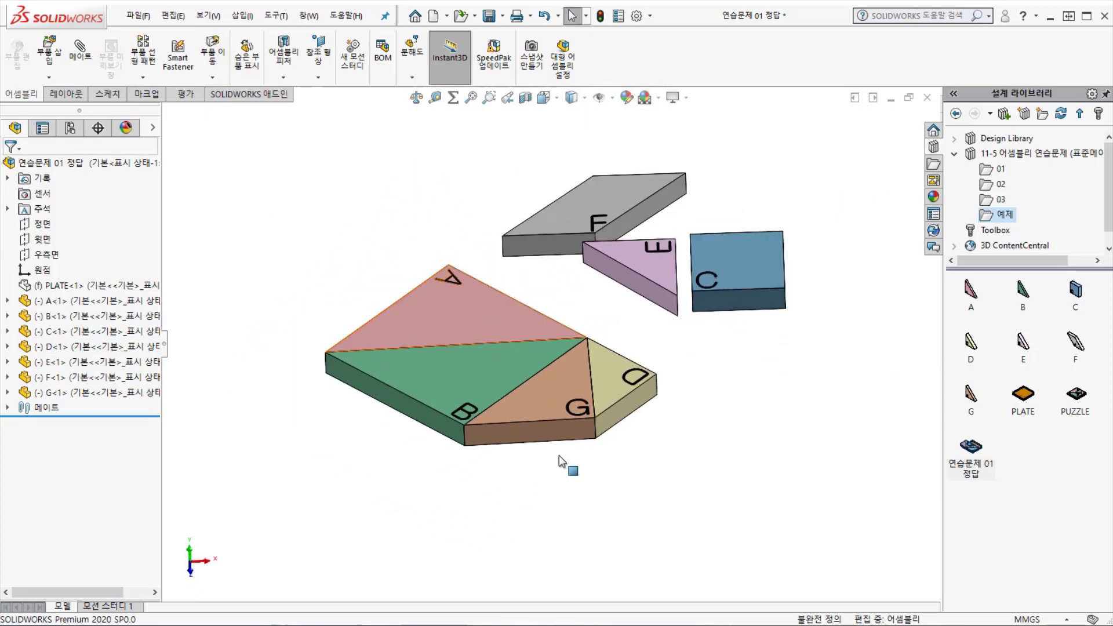
Step: Add a parallel mate between the assembly's front plane (정면) and piece G's front side face, and finish mating
{"action": "left_click", "coordinate": [547, 433]}
{"action": "left_click", "coordinate": [497, 471]}
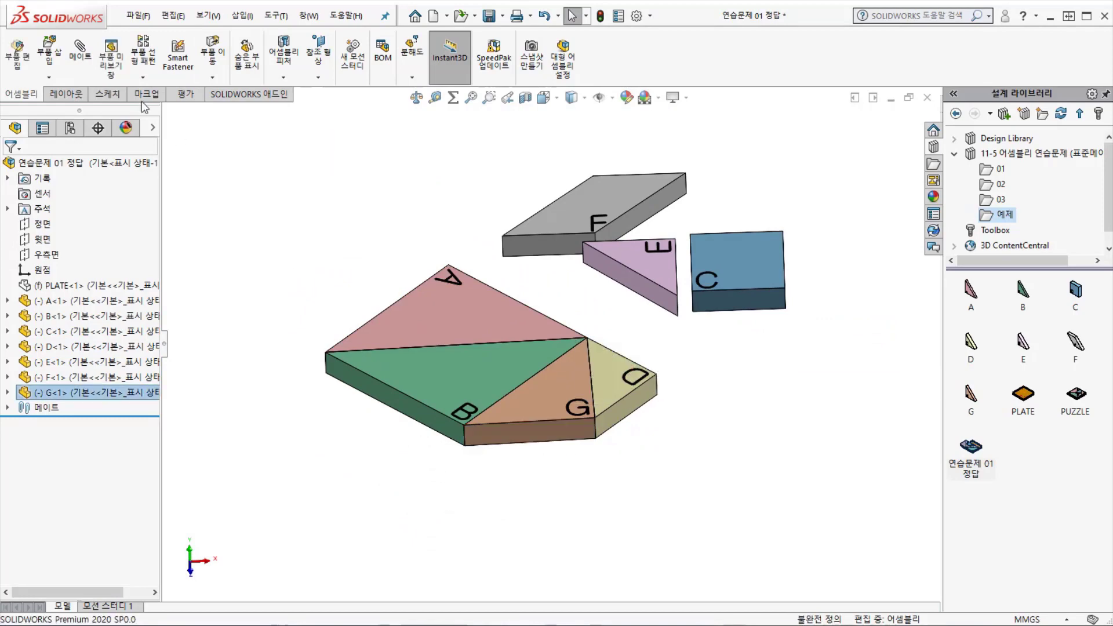
{"action": "left_click", "coordinate": [80, 52]}
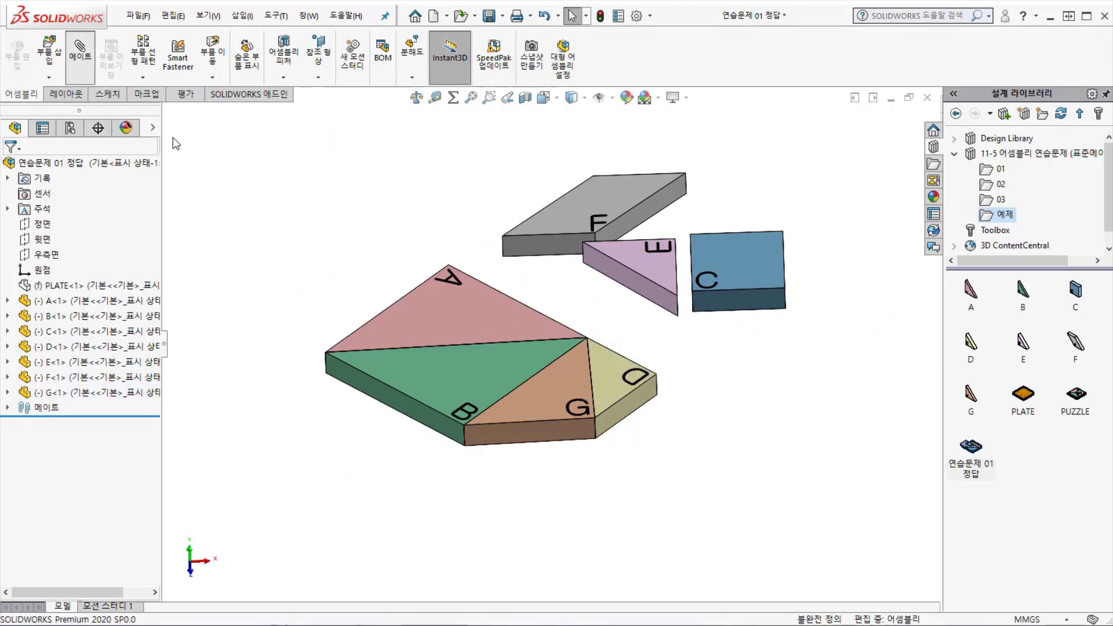
{"action": "left_click", "coordinate": [218, 174]}
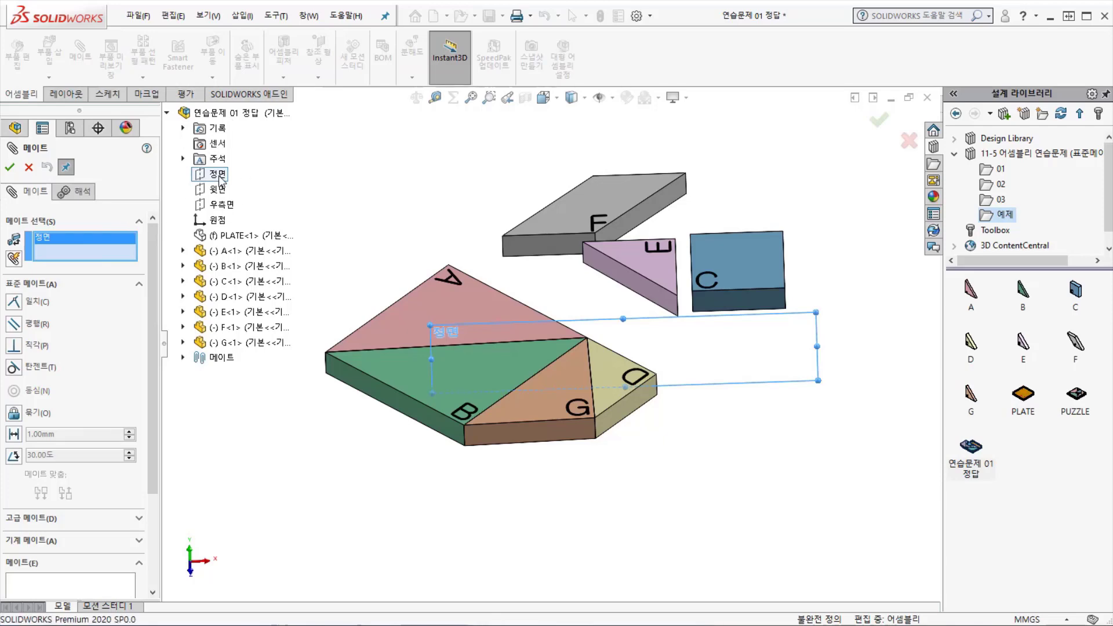
{"action": "left_click", "coordinate": [550, 433]}
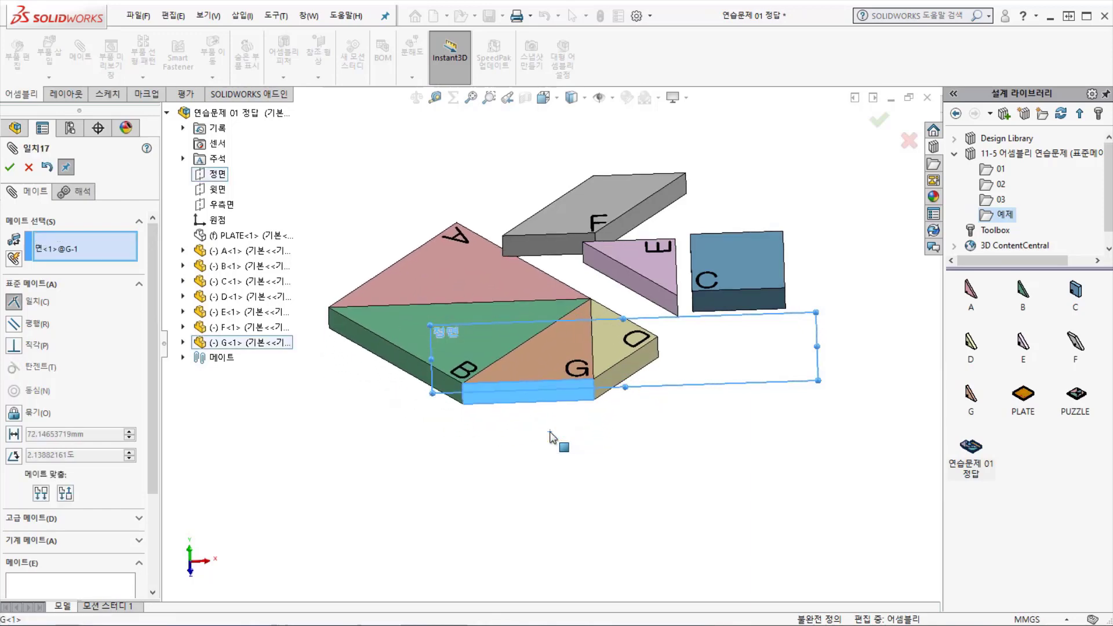
{"action": "left_click", "coordinate": [586, 455]}
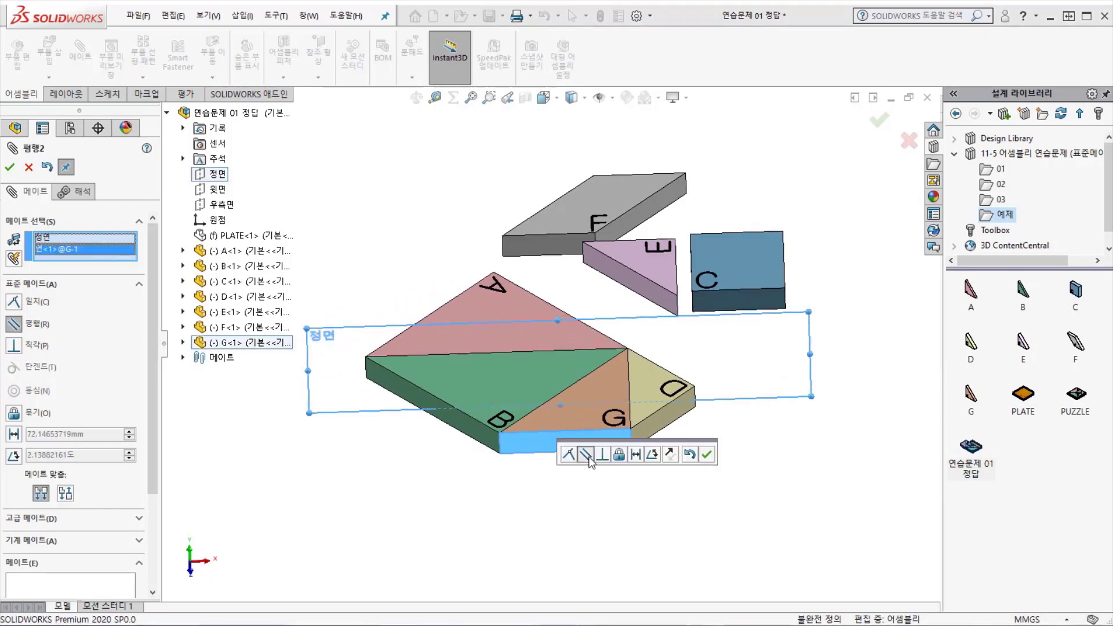
{"action": "left_click", "coordinate": [708, 456]}
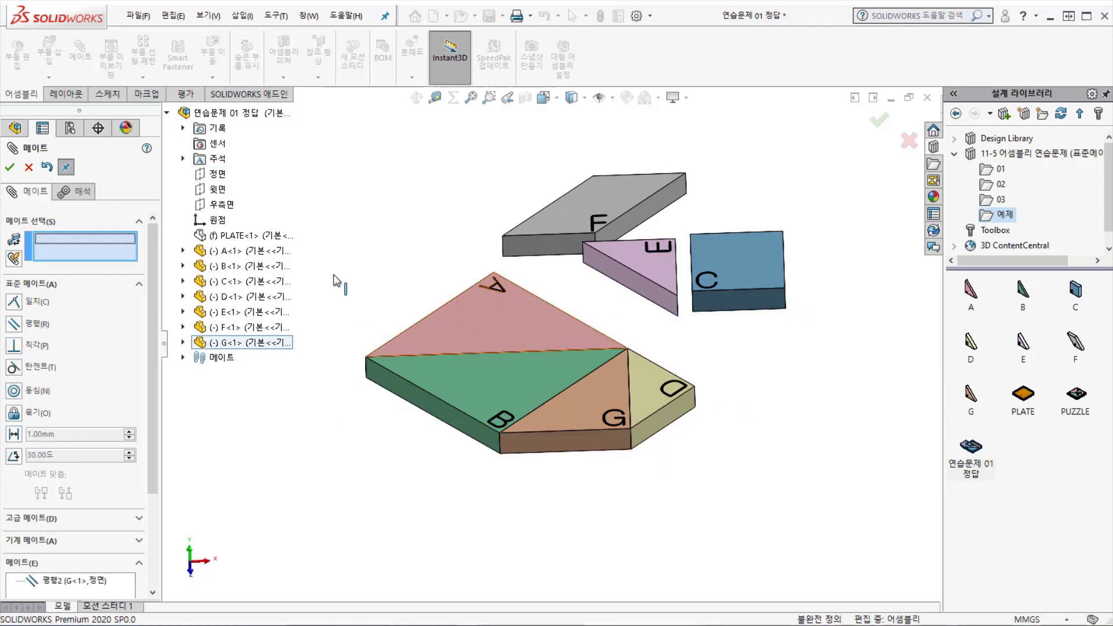
{"action": "left_click", "coordinate": [9, 168]}
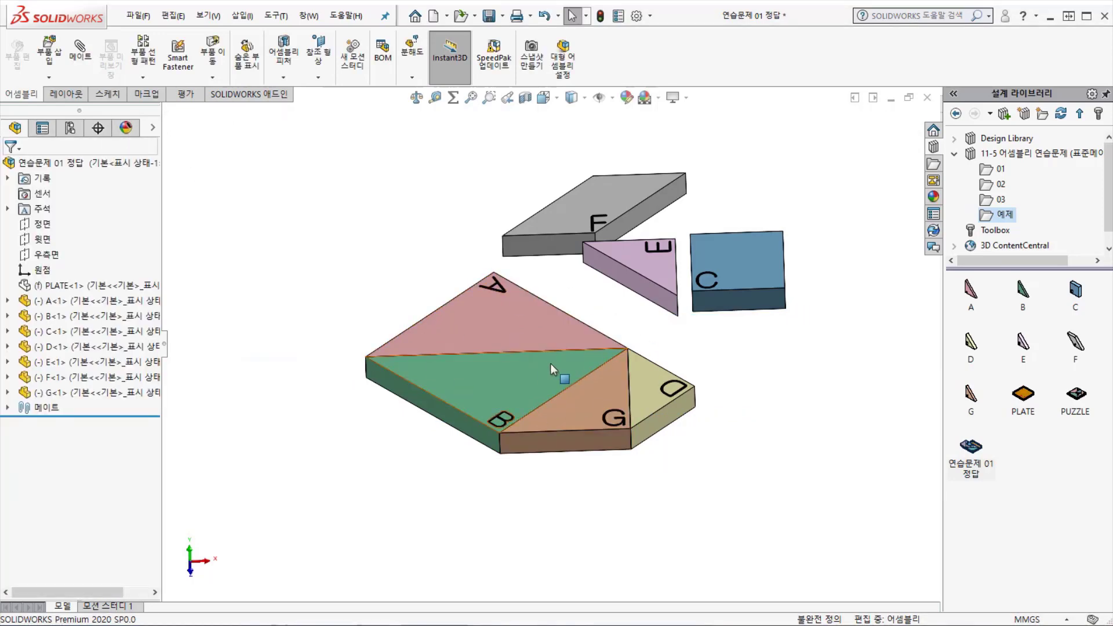
Step: Move the joined group of A, B, G and D in the top view to test its remaining freedom
{"action": "key", "text": "ctrl+5"}
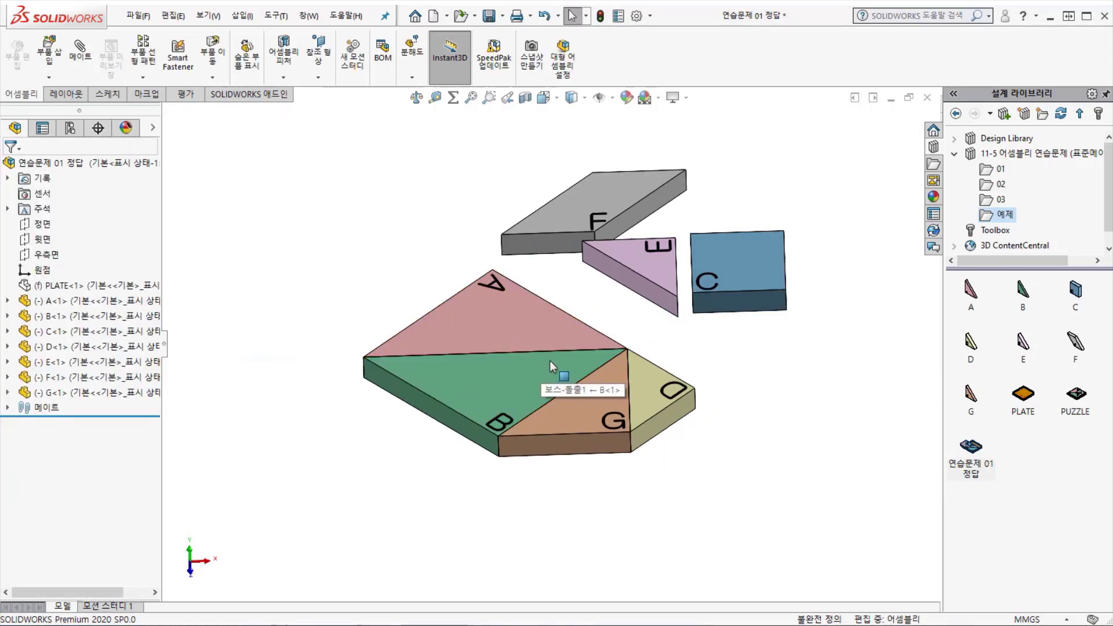
{"action": "left_click", "coordinate": [528, 399]}
{"action": "left_click_drag", "start_coordinate": [412, 308], "coordinate": [457, 406]}
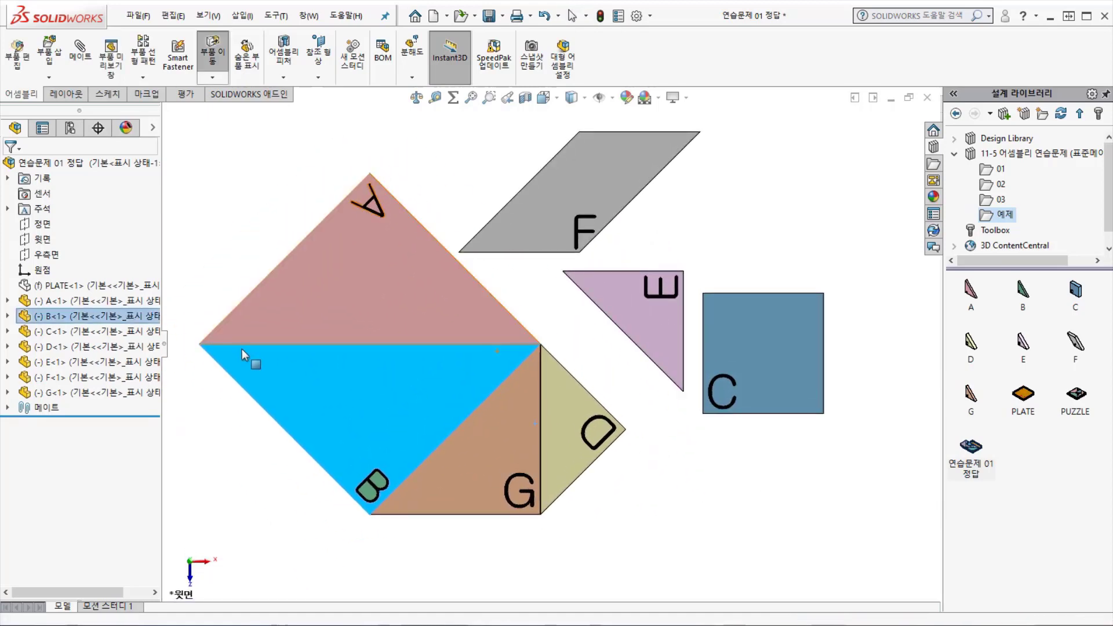
{"action": "key", "text": "Escape"}
Step: Review the two parallel mates of pieces B and G in the assembly's mate list
{"action": "left_click", "coordinate": [8, 407]}
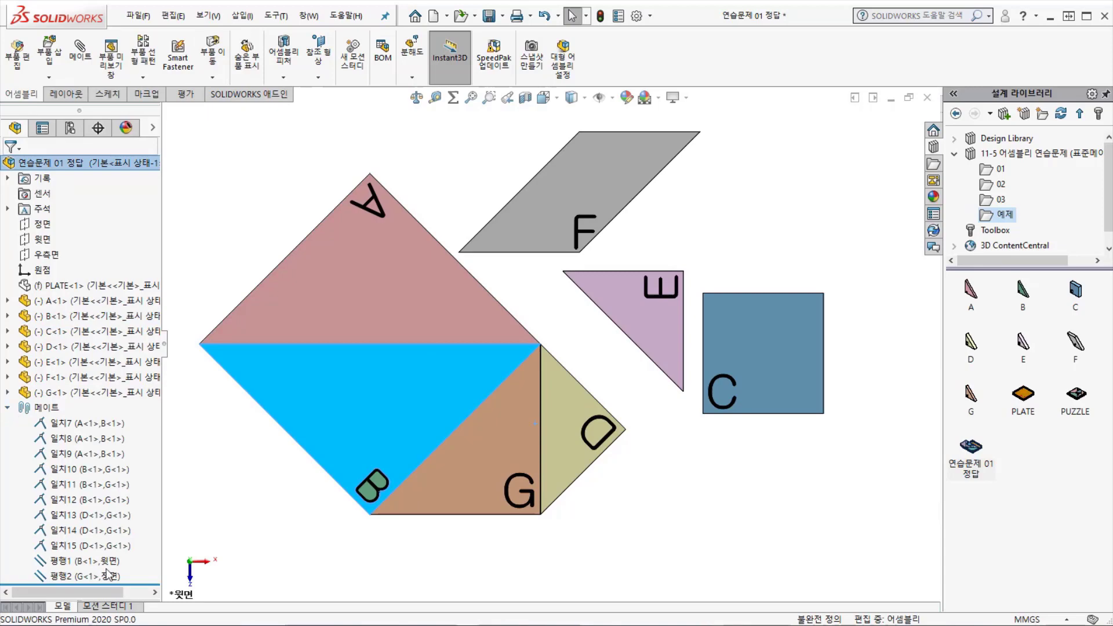
{"action": "left_click", "coordinate": [83, 561]}
{"action": "left_click", "coordinate": [82, 575], "text": "ctrl"}
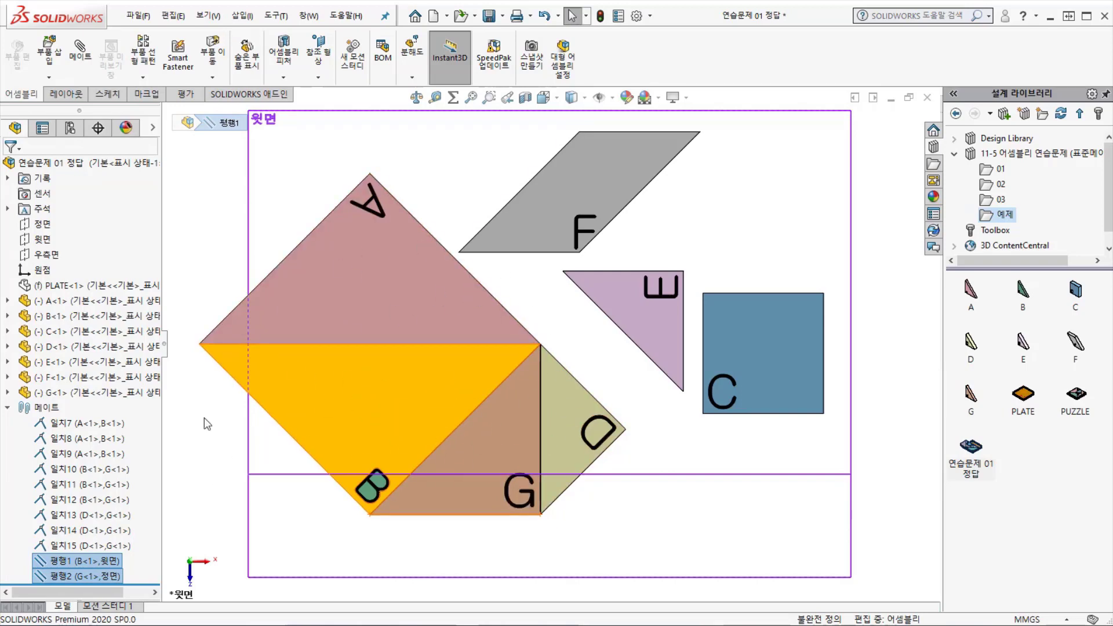
{"action": "left_click", "coordinate": [7, 408]}
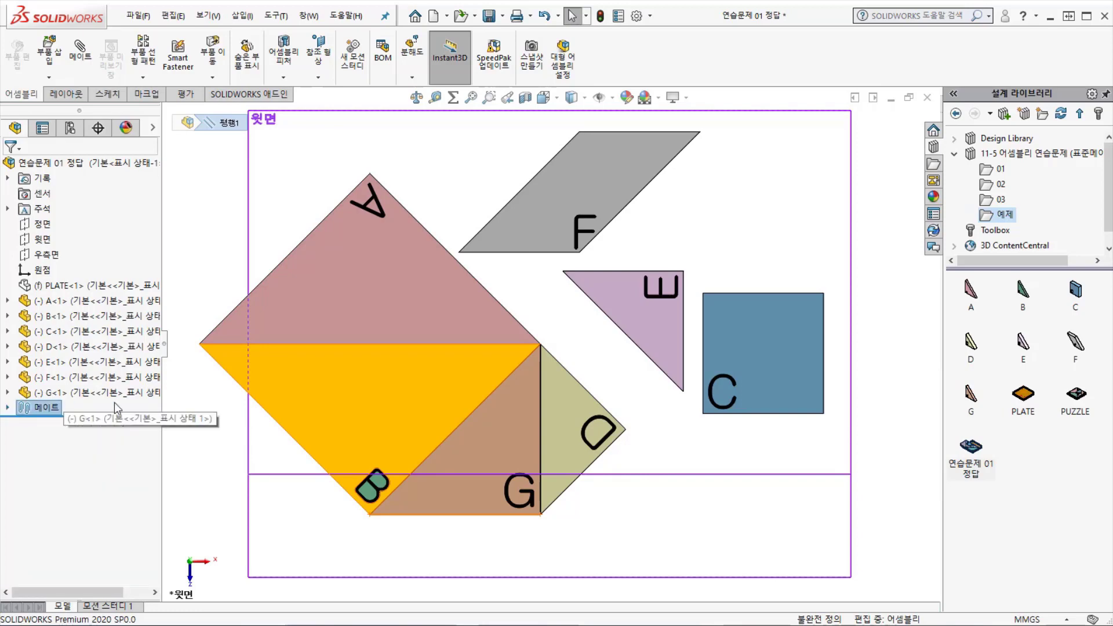
{"action": "left_click", "coordinate": [226, 445]}
Step: Move piece E up beside F, and rotate piece C so it stands diagonally in the open space beside piece D
{"action": "scroll", "coordinate": [238, 216], "scroll_direction": "up", "scroll_amount": 3}
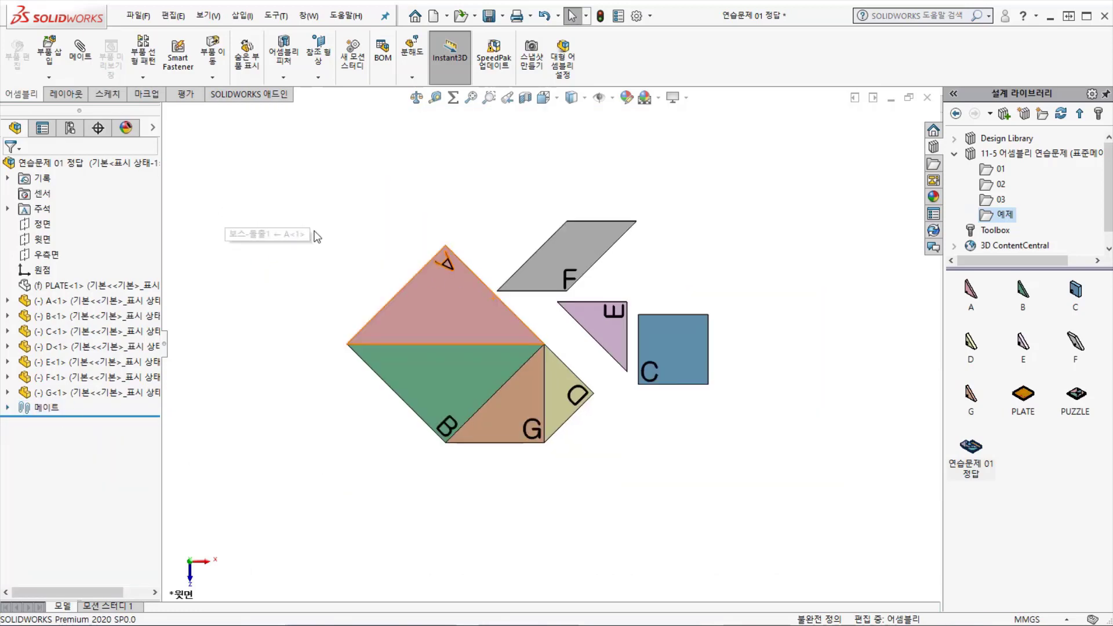
{"action": "scroll", "coordinate": [561, 233], "scroll_direction": "down", "scroll_amount": 4}
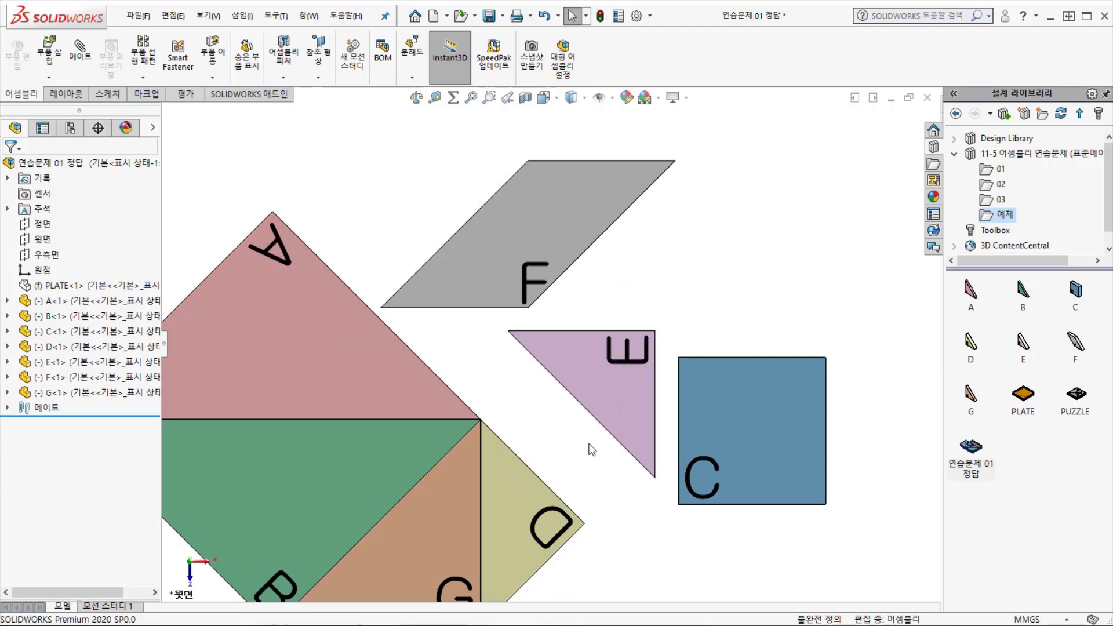
{"action": "scroll", "coordinate": [548, 473], "scroll_direction": "up", "scroll_amount": 1}
{"action": "scroll", "coordinate": [565, 473], "scroll_direction": "down", "scroll_amount": 1}
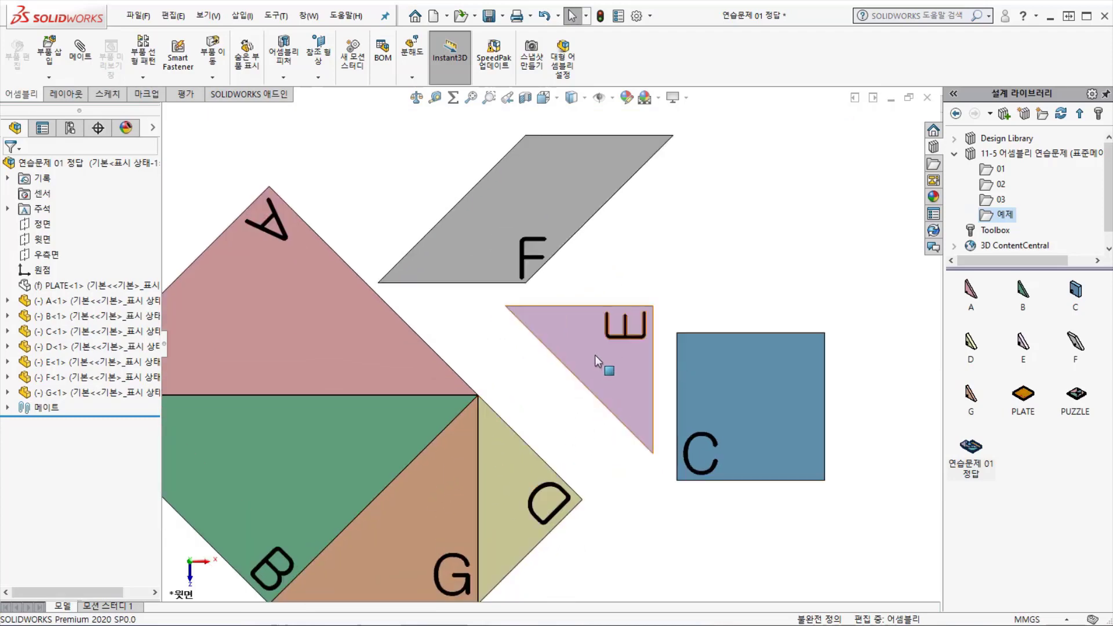
{"action": "left_click_drag", "start_coordinate": [593, 357], "coordinate": [671, 176]}
{"action": "left_click_drag", "start_coordinate": [743, 385], "coordinate": [593, 317]}
{"action": "right_click_drag", "start_coordinate": [647, 327], "coordinate": [641, 407]}
{"action": "scroll", "coordinate": [670, 431], "scroll_direction": "down", "scroll_amount": 1}
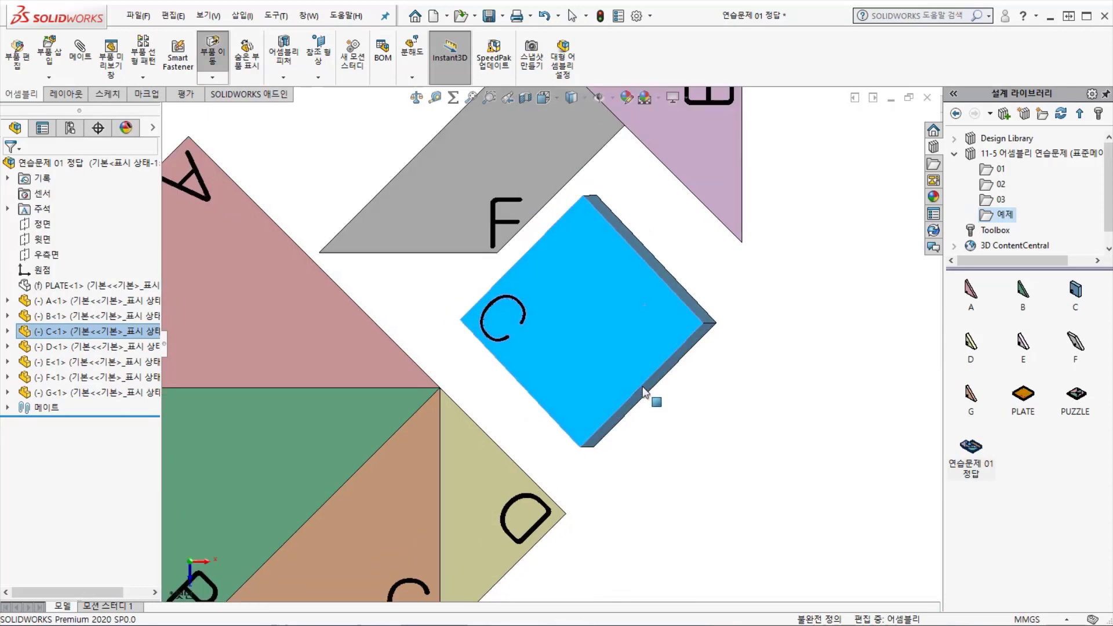
{"action": "left_click_drag", "start_coordinate": [617, 337], "coordinate": [712, 335]}
{"action": "key", "text": "Escape"}
{"action": "key", "text": "Escape"}
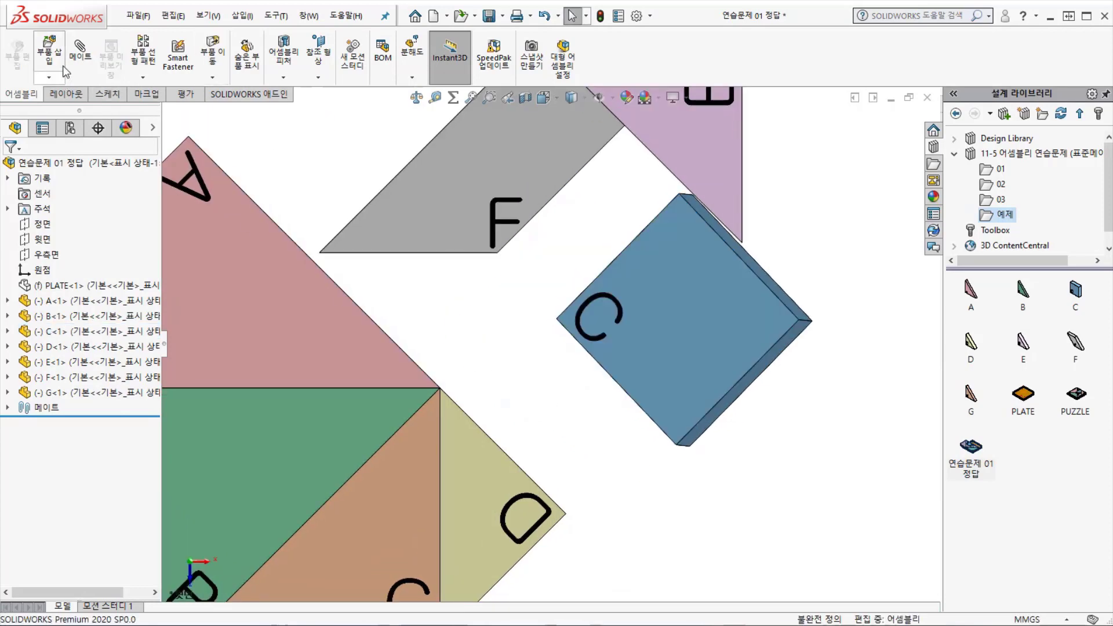
Step: Make the top faces of C, E and F coincident with B's top face in a multi-mate folder, and expand that folder in the tree
{"action": "left_click", "coordinate": [87, 61]}
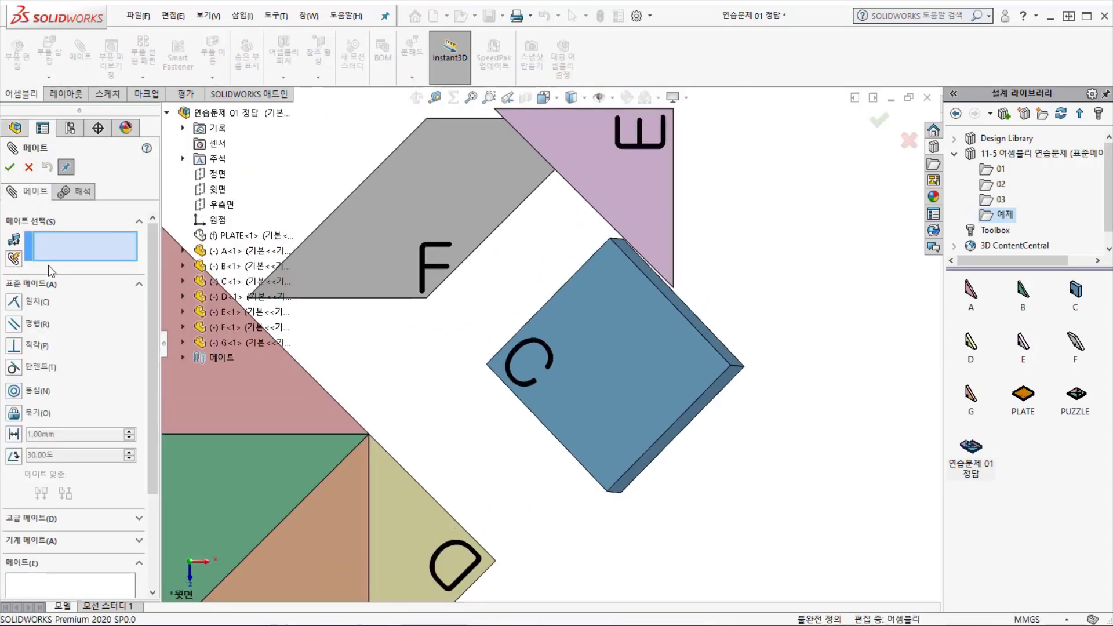
{"action": "left_click", "coordinate": [21, 261]}
{"action": "scroll", "coordinate": [504, 256], "scroll_direction": "up", "scroll_amount": 3}
{"action": "scroll", "coordinate": [505, 257], "scroll_direction": "down", "scroll_amount": 2}
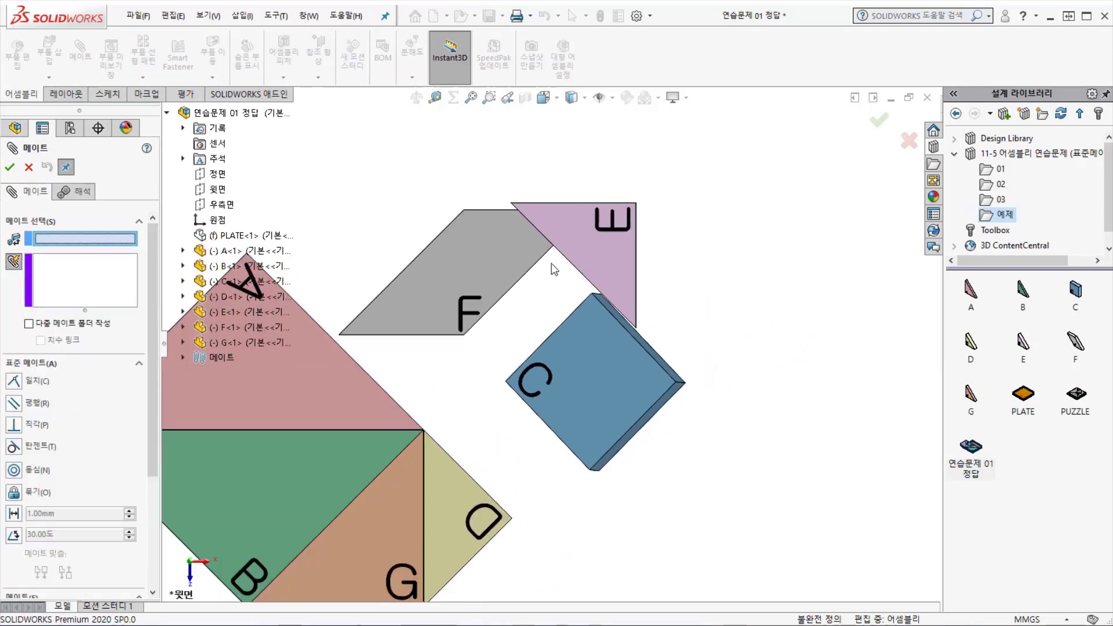
{"action": "left_click", "coordinate": [323, 479]}
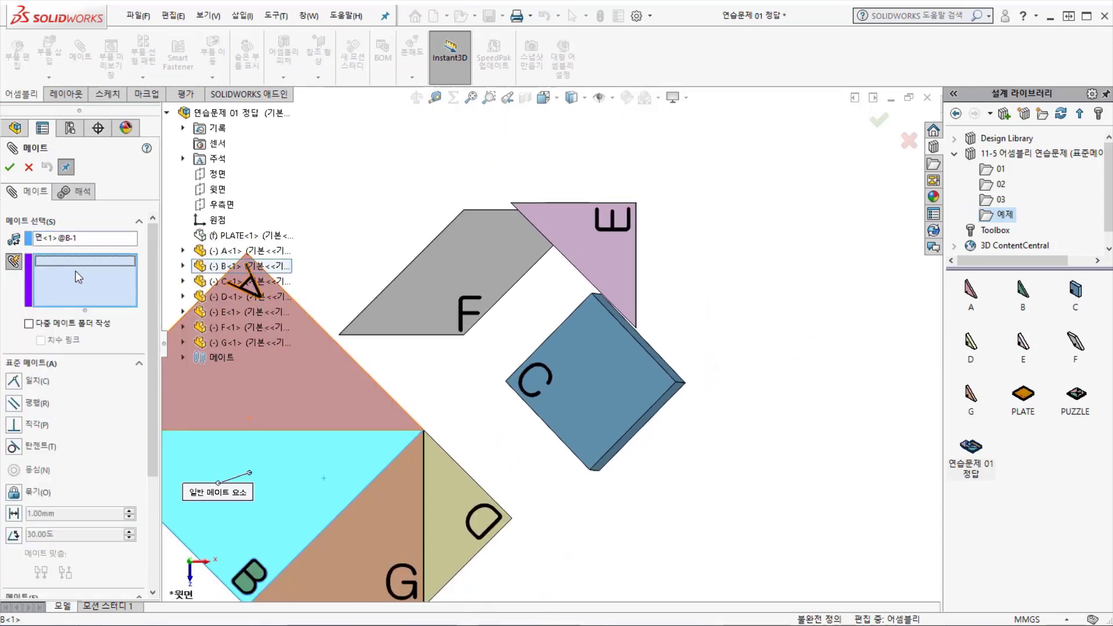
{"action": "left_click", "coordinate": [562, 349]}
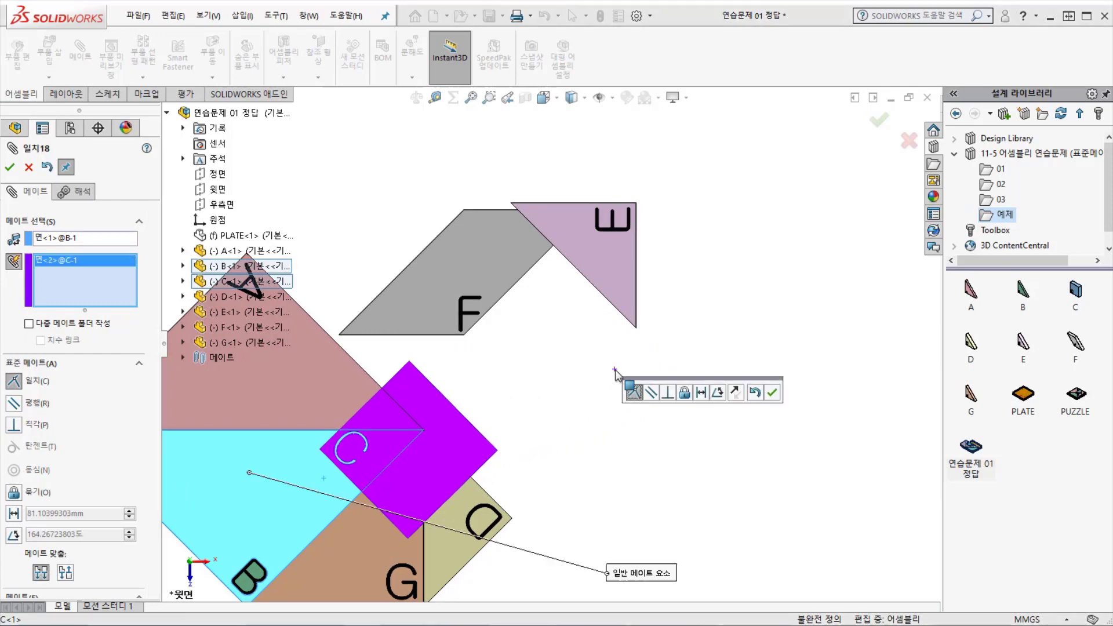
{"action": "left_click", "coordinate": [607, 252]}
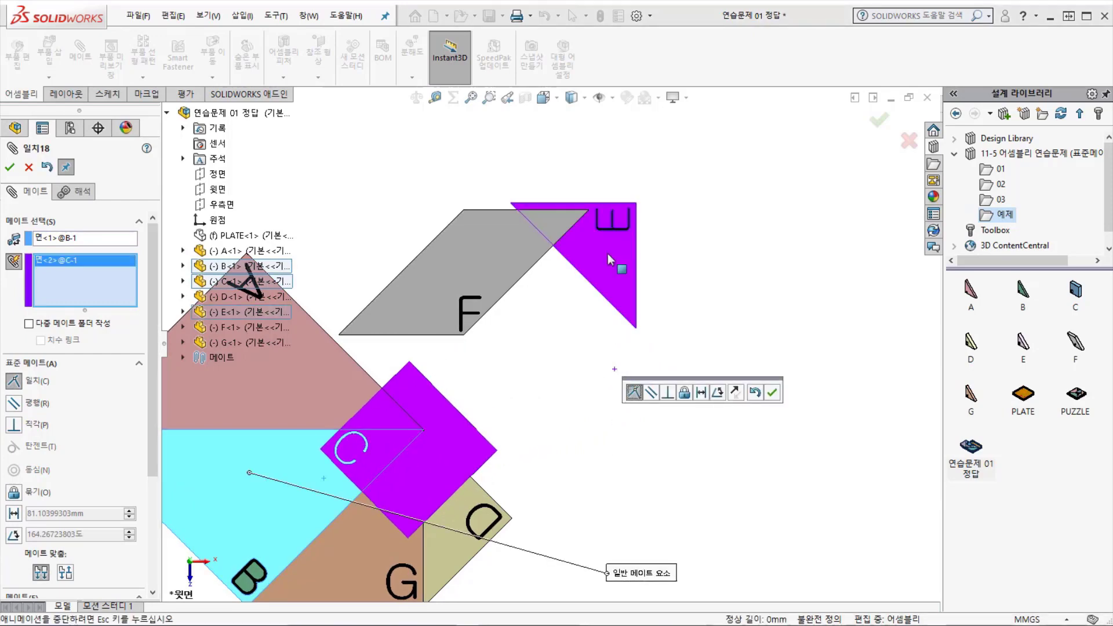
{"action": "left_click", "coordinate": [491, 265]}
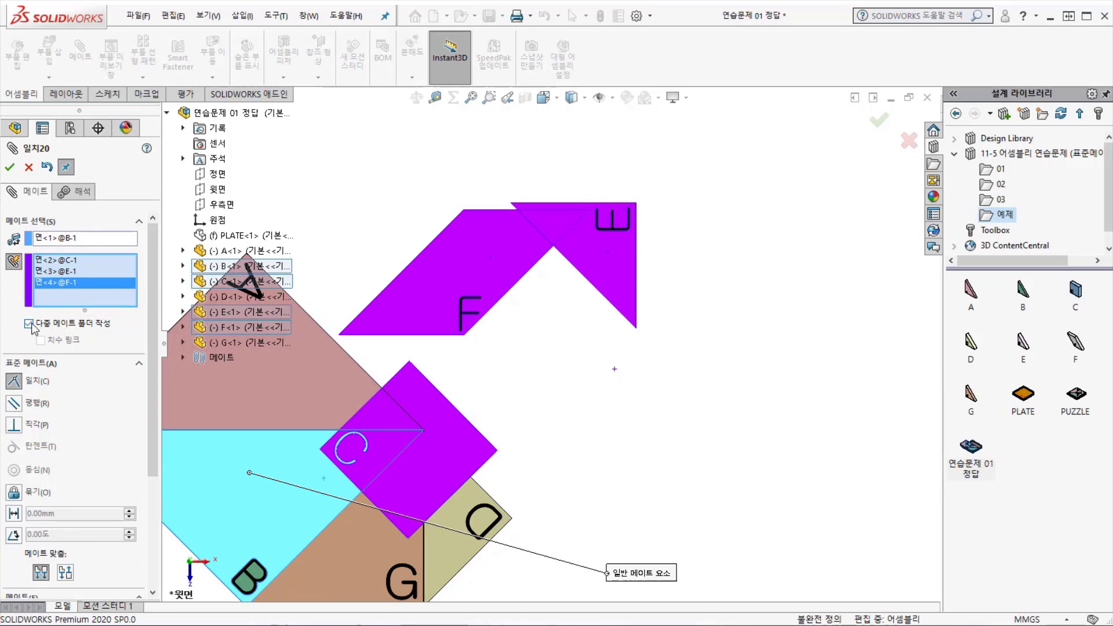
{"action": "left_click", "coordinate": [10, 167]}
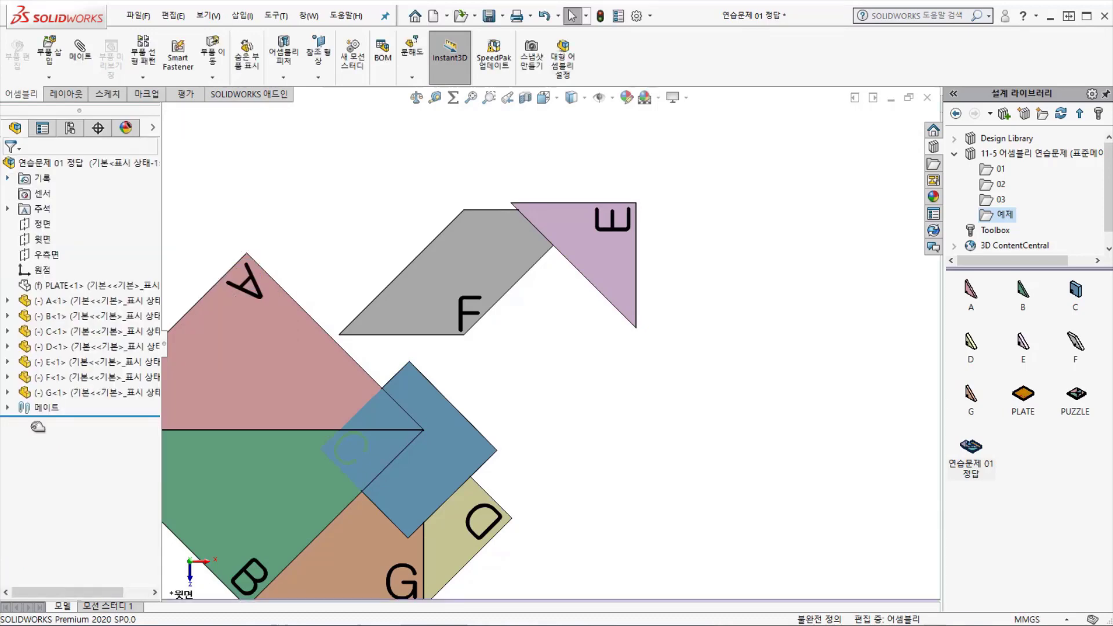
{"action": "left_click", "coordinate": [8, 408]}
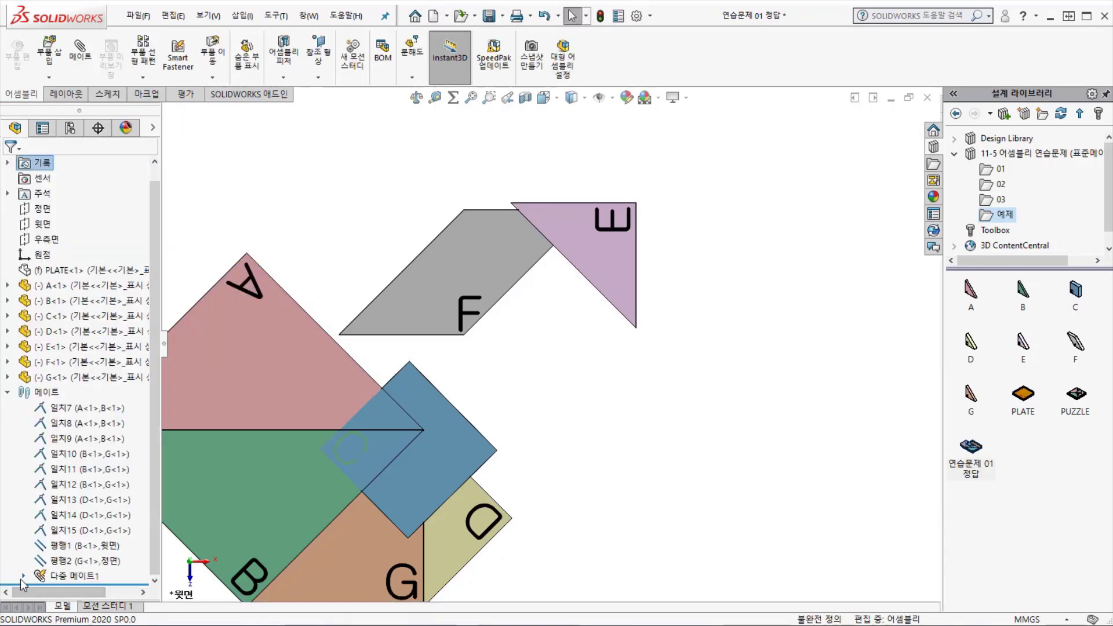
{"action": "left_click", "coordinate": [23, 577]}
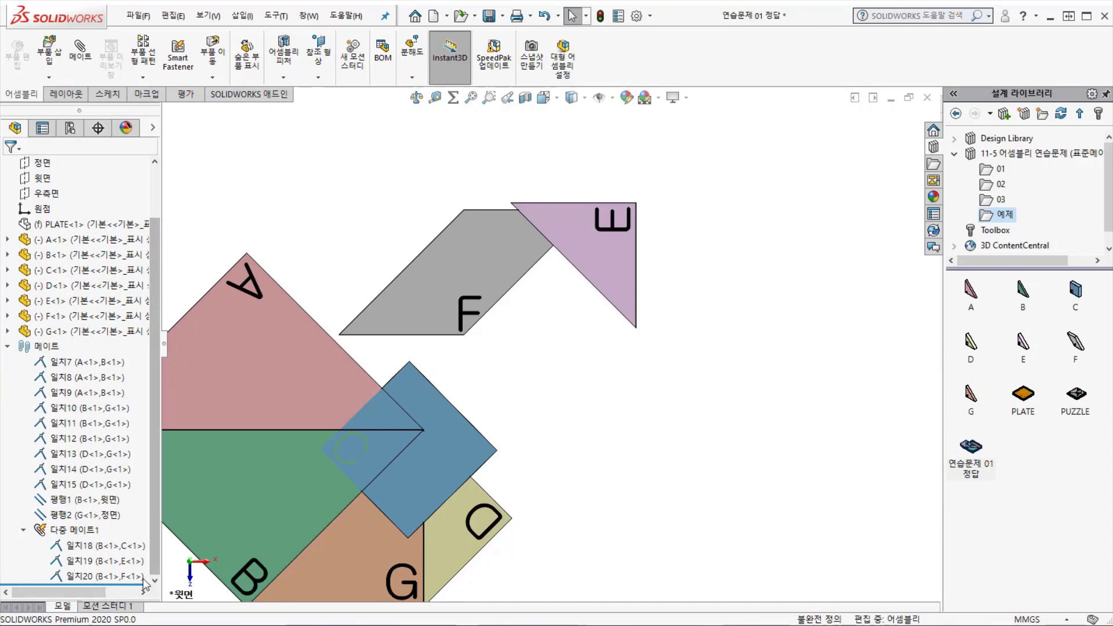
Step: Move piece C off the joined group and make its outer side face coincident with piece D's outer side face
{"action": "left_click_drag", "start_coordinate": [443, 460], "coordinate": [615, 374]}
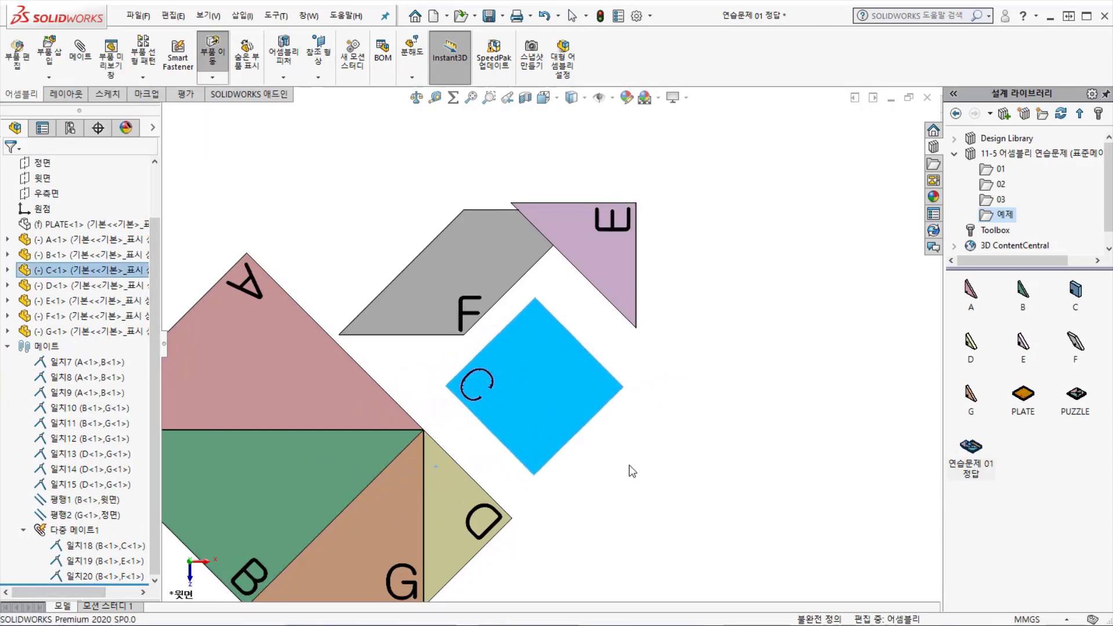
{"action": "scroll", "coordinate": [513, 505], "scroll_direction": "down", "scroll_amount": 4}
{"action": "middle_click_drag", "start_coordinate": [463, 387], "coordinate": [279, 348]}
{"action": "left_click", "coordinate": [85, 62]}
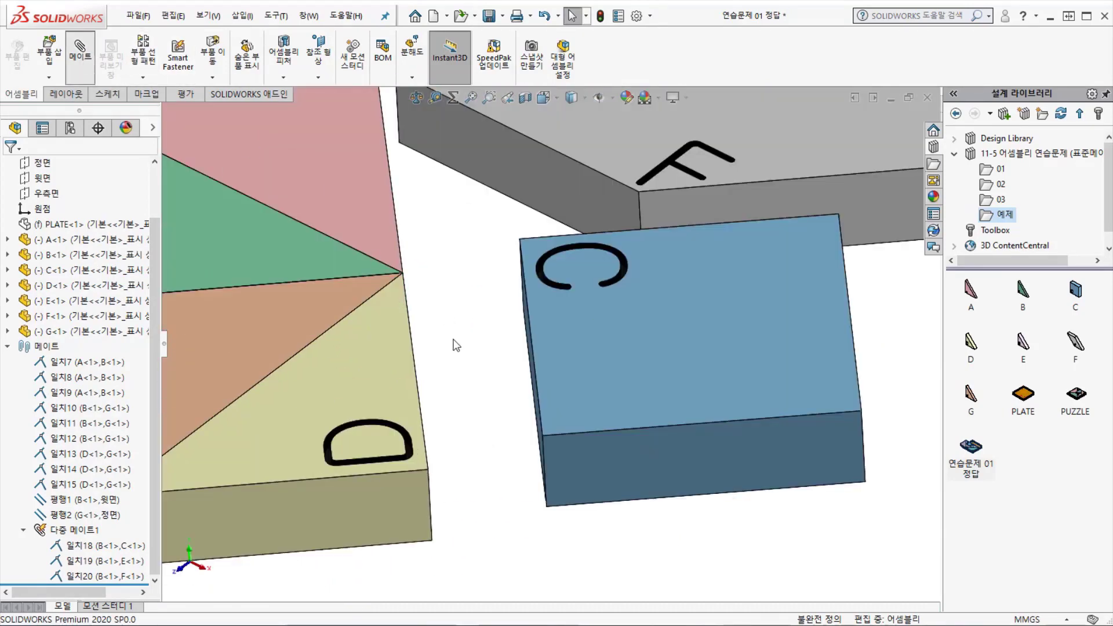
{"action": "left_click", "coordinate": [382, 506]}
{"action": "left_click", "coordinate": [572, 466]}
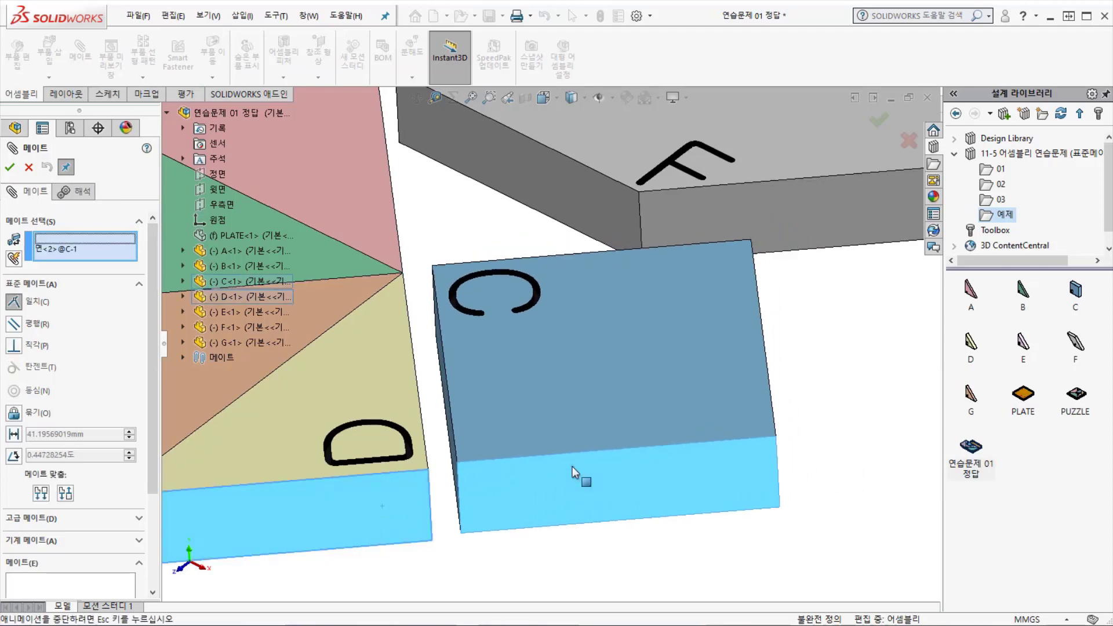
{"action": "right_click", "coordinate": [520, 434]}
Step: Add a coincident mate between the adjoining side faces of pieces C and D, and check the arrangement from above
{"action": "left_click_drag", "start_coordinate": [606, 423], "coordinate": [687, 408]}
{"action": "middle_click_drag", "start_coordinate": [514, 456], "coordinate": [548, 444]}
{"action": "left_click", "coordinate": [513, 439]}
{"action": "middle_click_drag", "start_coordinate": [472, 442], "coordinate": [436, 436]}
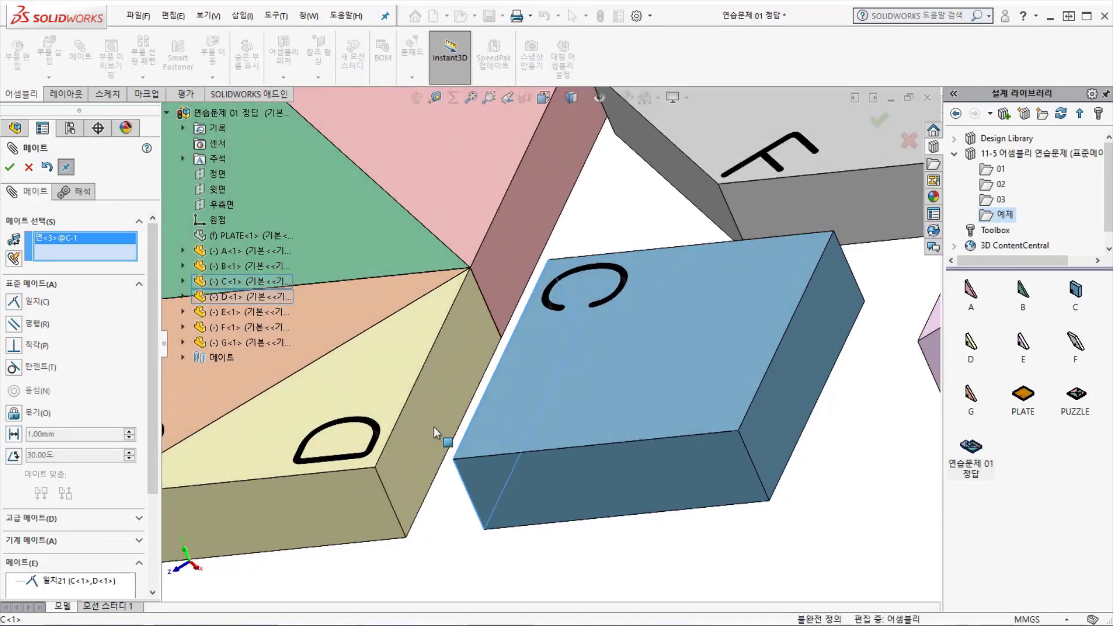
{"action": "left_click", "coordinate": [433, 420]}
{"action": "right_click", "coordinate": [471, 388]}
{"action": "scroll", "coordinate": [473, 387], "scroll_direction": "up", "scroll_amount": 3}
{"action": "middle_click_drag", "start_coordinate": [476, 381], "coordinate": [563, 411]}
{"action": "scroll", "coordinate": [400, 325], "scroll_direction": "up", "scroll_amount": 6}
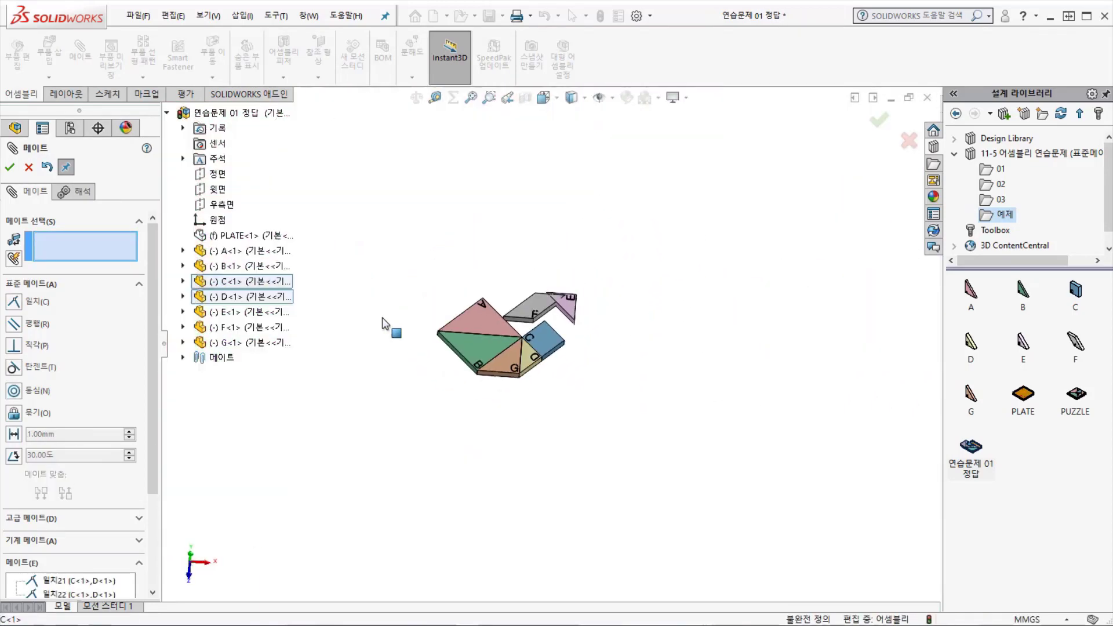
{"action": "key", "text": "ctrl+5"}
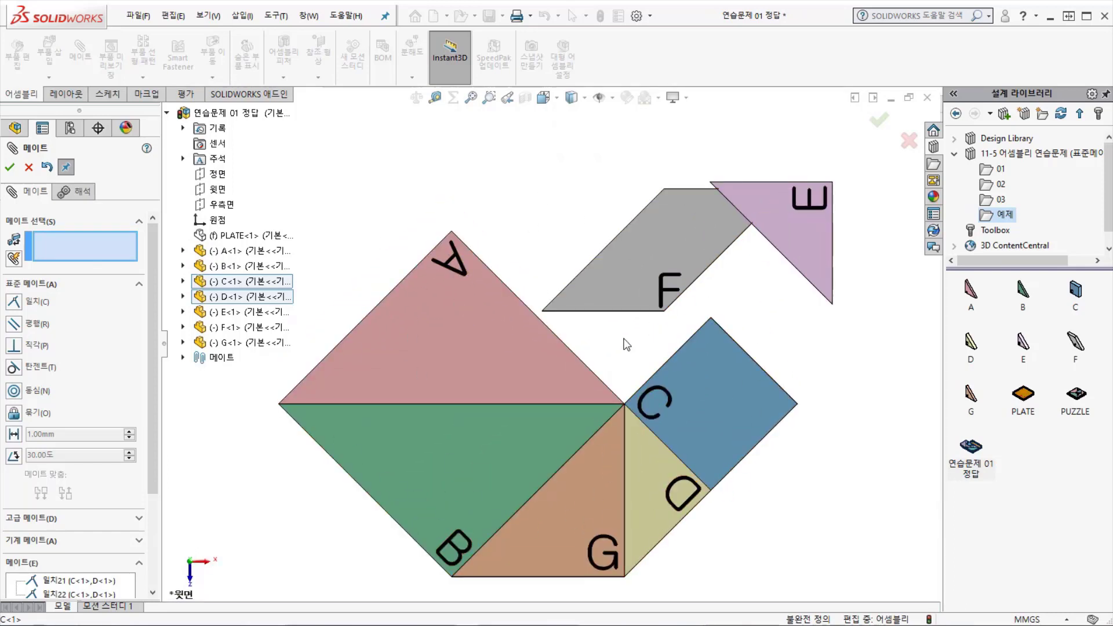
Step: Move piece F clear of the group, then shift and rotate piece E so its label points toward the gap between A and C
{"action": "left_click_drag", "start_coordinate": [636, 290], "coordinate": [578, 235]}
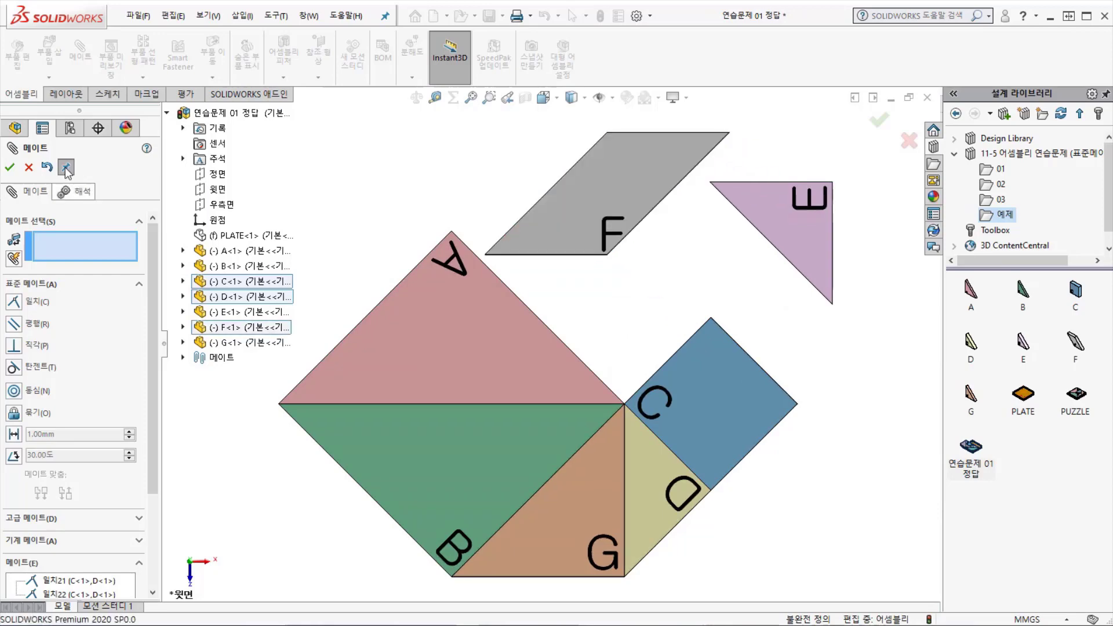
{"action": "left_click", "coordinate": [10, 168]}
{"action": "left_click_drag", "start_coordinate": [825, 269], "coordinate": [795, 284]}
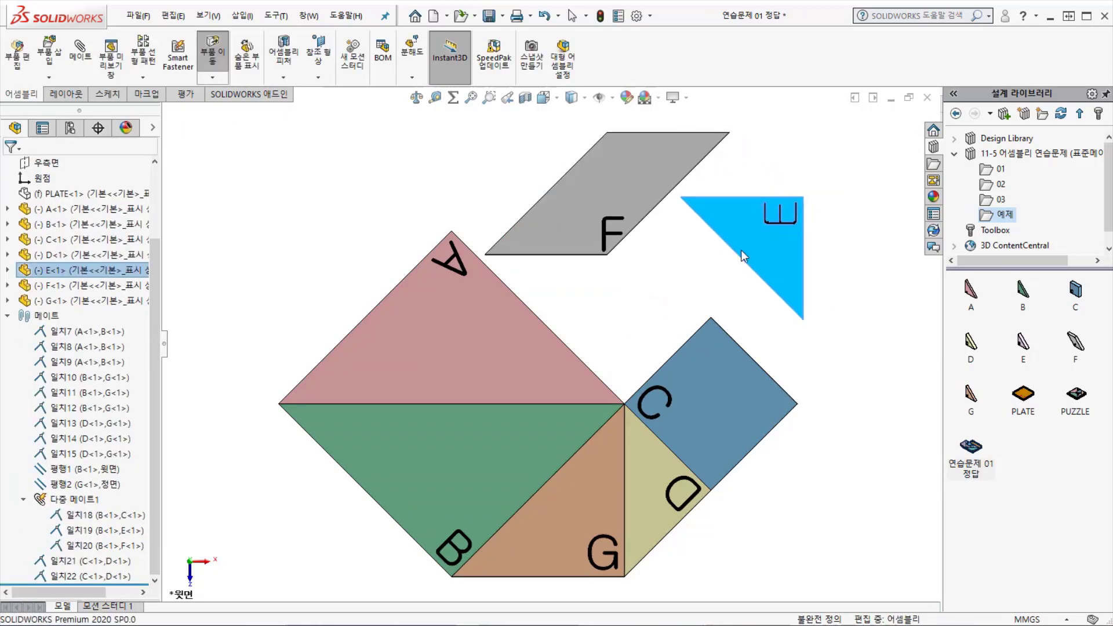
{"action": "right_click_drag", "start_coordinate": [794, 280], "coordinate": [715, 272]}
{"action": "left_click", "coordinate": [747, 173]}
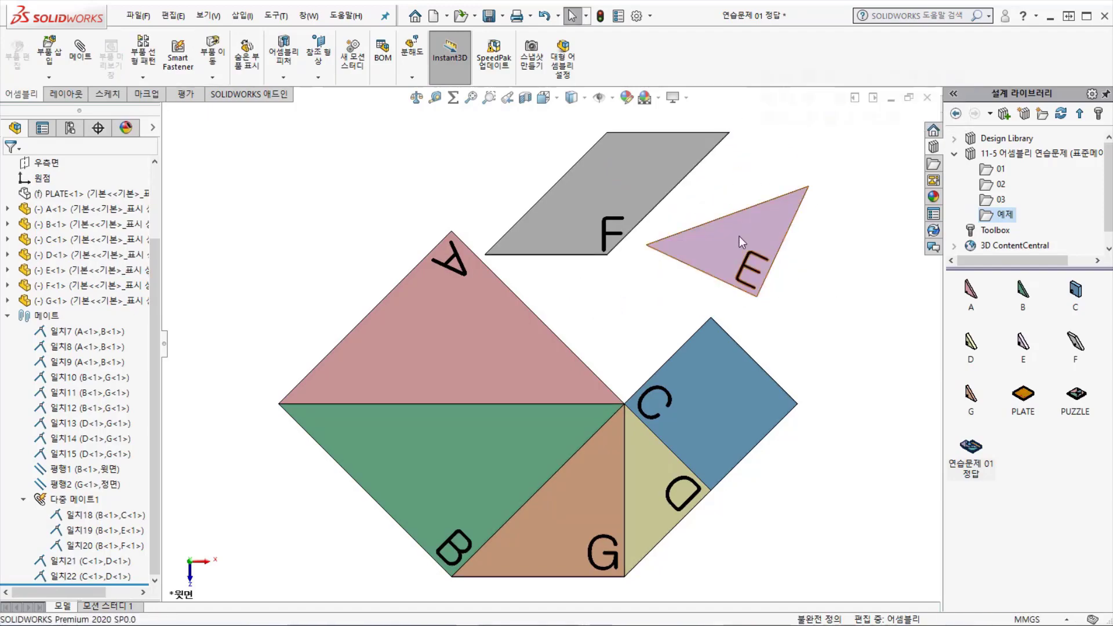
Step: Make the side face of piece E beside its label coincident with the outer side face of piece A
{"action": "left_click", "coordinate": [676, 249]}
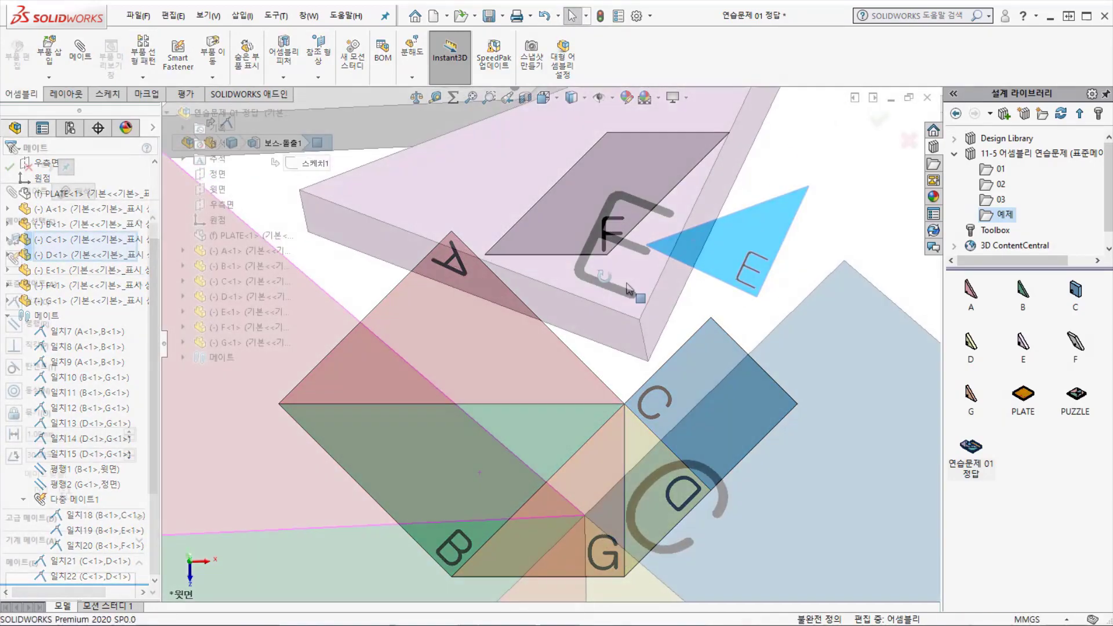
{"action": "left_click", "coordinate": [571, 331]}
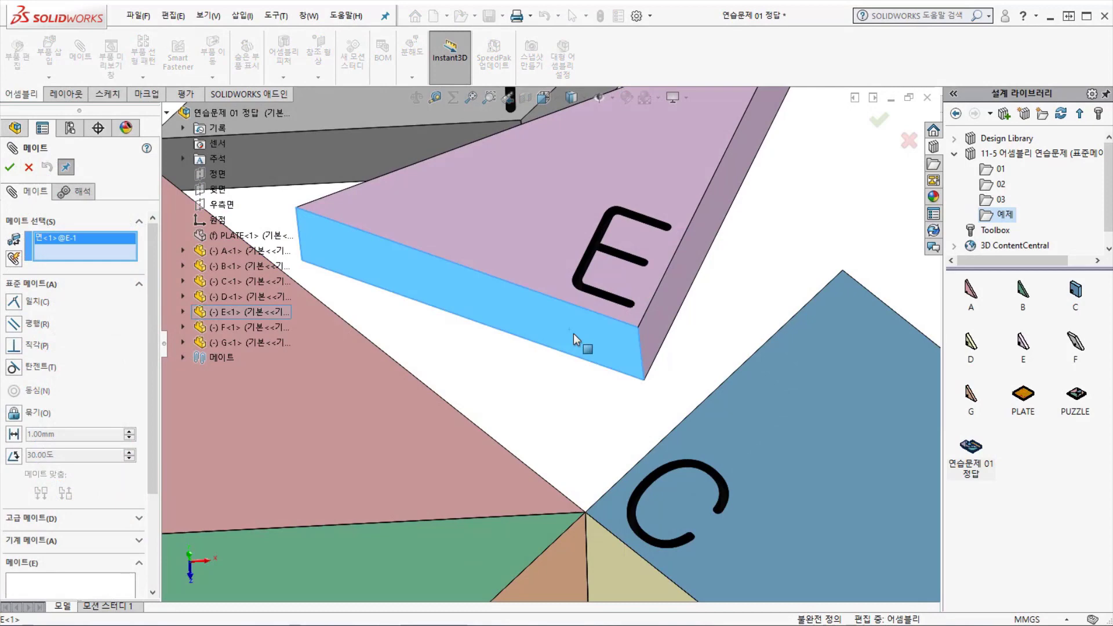
{"action": "middle_click_drag", "start_coordinate": [570, 332], "coordinate": [475, 458]}
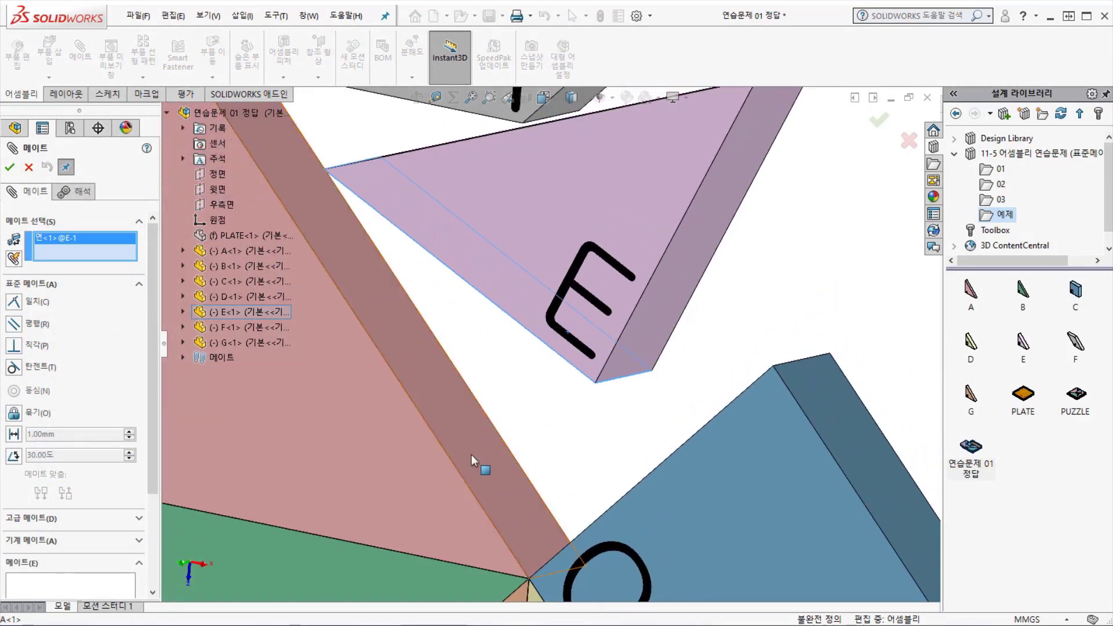
{"action": "left_click", "coordinate": [475, 458]}
{"action": "right_click", "coordinate": [546, 440]}
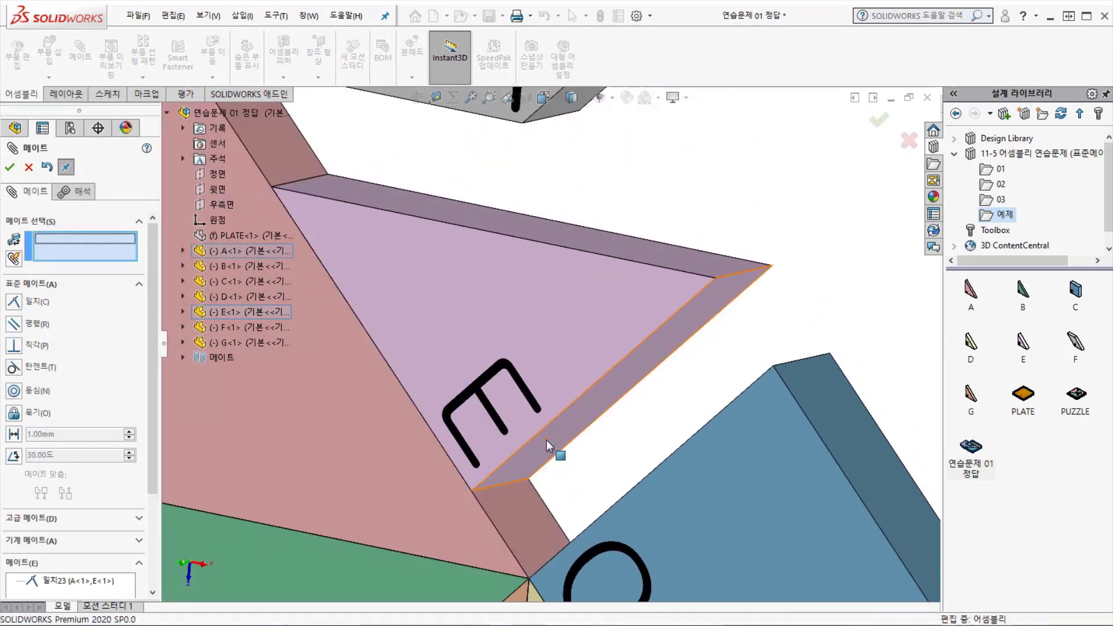
Step: Make piece E's other short side face coincident with the adjoining side face of piece C, and finish mating
{"action": "left_click", "coordinate": [584, 438]}
{"action": "middle_click_drag", "start_coordinate": [583, 437], "coordinate": [666, 463]}
{"action": "left_click", "coordinate": [701, 493]}
{"action": "right_click", "coordinate": [701, 493]}
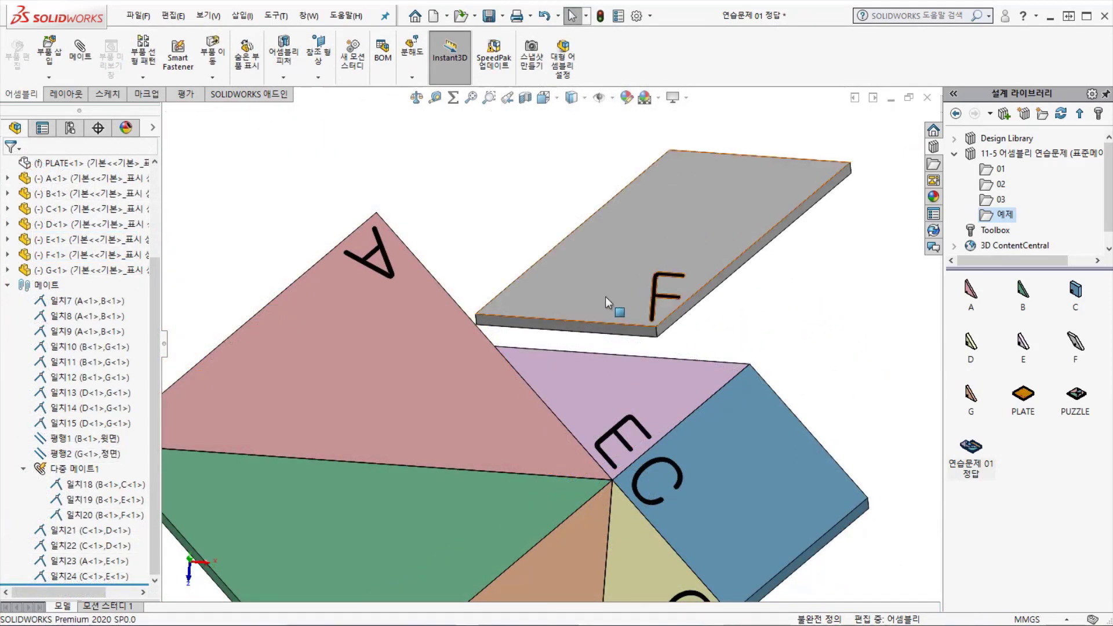
Step: Rotate piece F and move it into the open space beside piece A, just above piece E
{"action": "left_click_drag", "start_coordinate": [605, 297], "coordinate": [827, 297]}
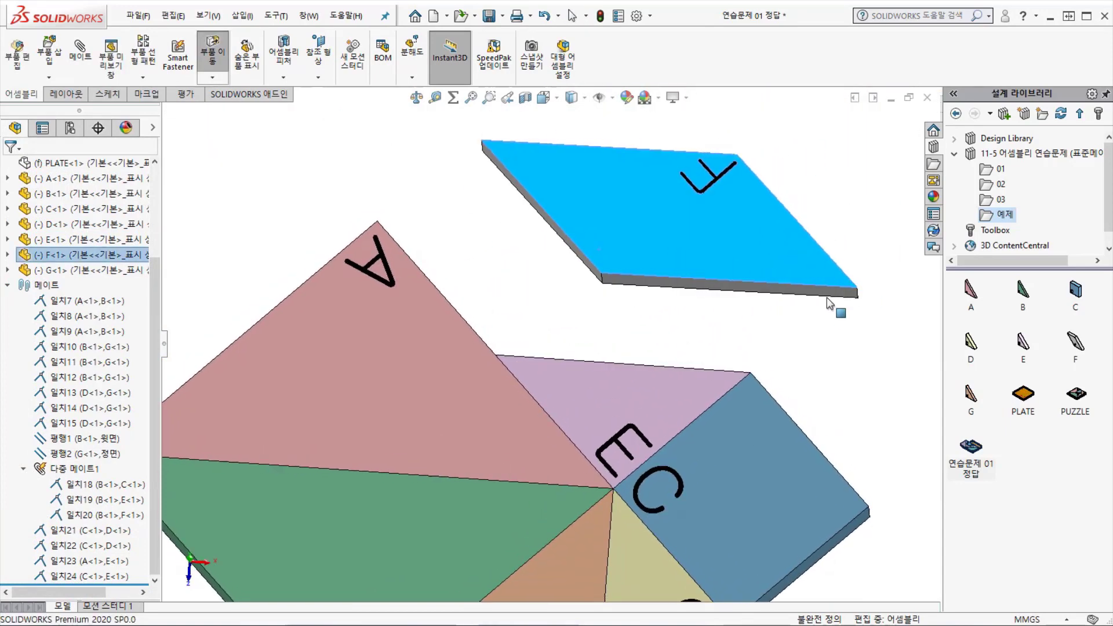
{"action": "left_click_drag", "start_coordinate": [684, 248], "coordinate": [591, 348]}
{"action": "key", "text": "Escape"}
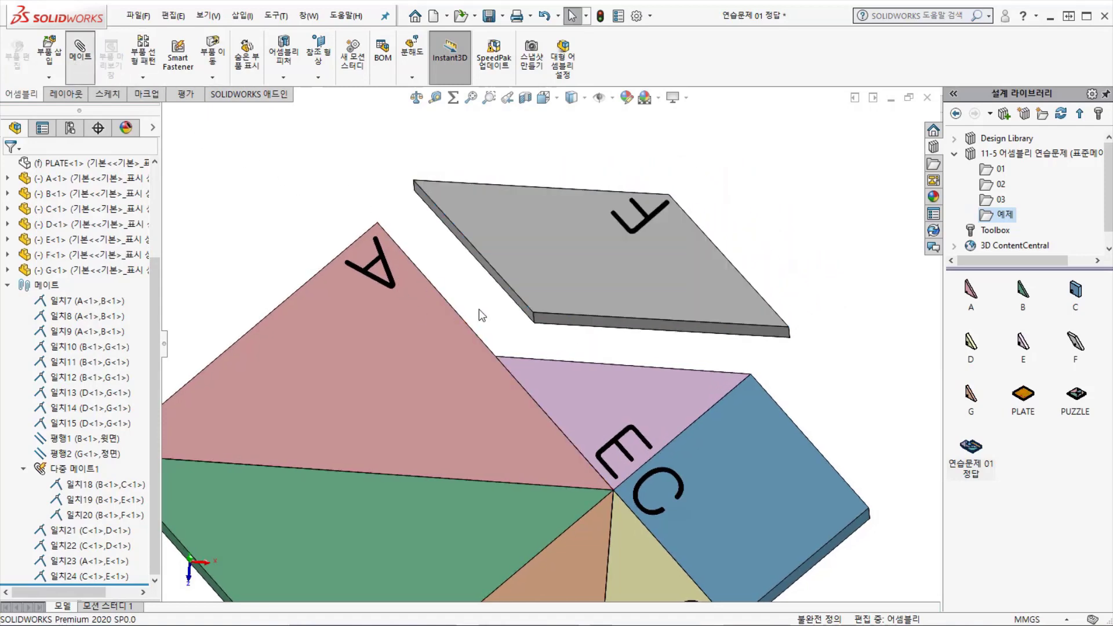
Step: Make the slanted side face of piece F coincident with the outer side face of piece A
{"action": "left_click", "coordinate": [526, 313]}
{"action": "middle_click_drag", "start_coordinate": [526, 313], "coordinate": [483, 344]}
{"action": "left_click", "coordinate": [487, 340]}
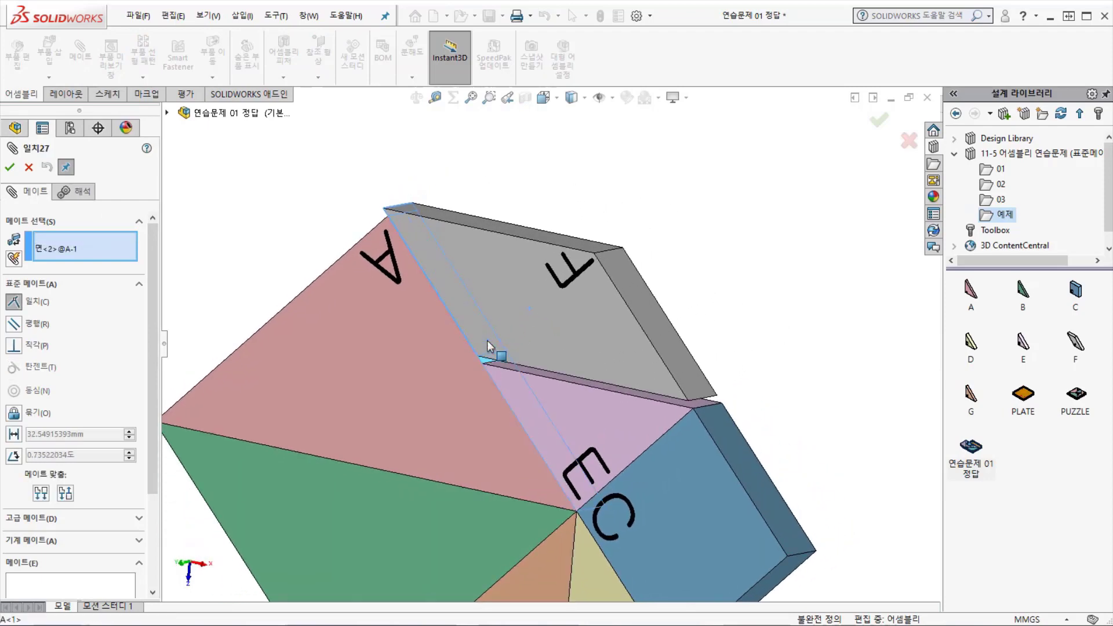
{"action": "key", "text": "Return"}
Step: Make the adjoining side faces of pieces E and F coincident, check the whole hexagonal arrangement, and finish mating
{"action": "scroll", "coordinate": [520, 350], "scroll_direction": "down", "scroll_amount": 3}
{"action": "left_click", "coordinate": [521, 350]}
{"action": "scroll", "coordinate": [534, 293], "scroll_direction": "down", "scroll_amount": 4}
{"action": "left_click", "coordinate": [545, 329]}
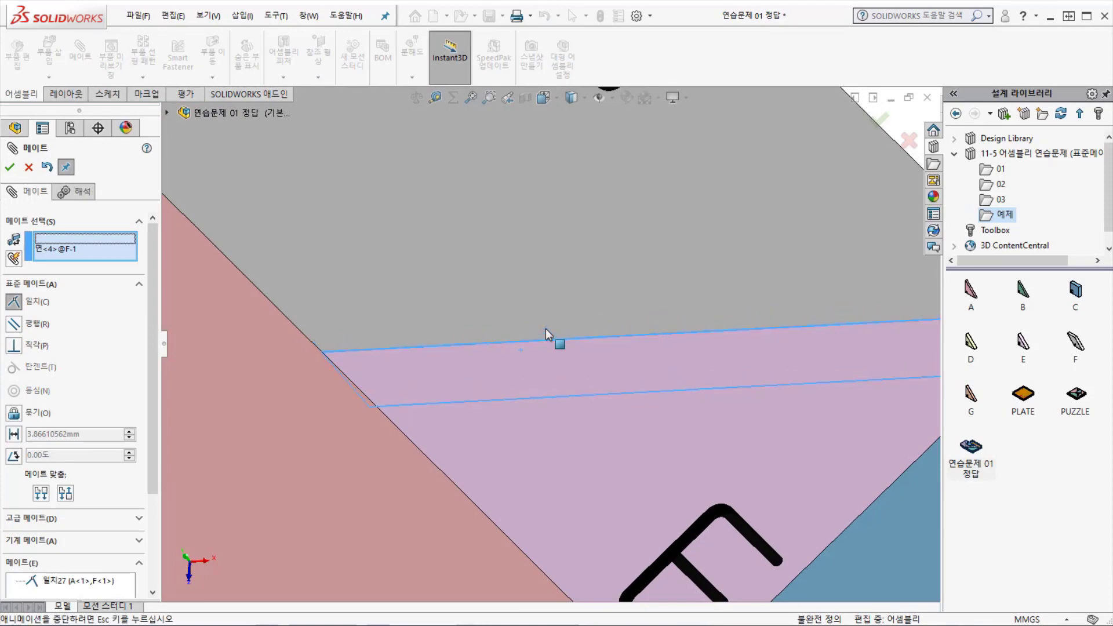
{"action": "key", "text": "Return"}
{"action": "scroll", "coordinate": [540, 357], "scroll_direction": "up", "scroll_amount": 5}
{"action": "scroll", "coordinate": [541, 357], "scroll_direction": "up", "scroll_amount": 5}
{"action": "middle_click_drag", "start_coordinate": [528, 417], "coordinate": [562, 433]}
{"action": "scroll", "coordinate": [500, 473], "scroll_direction": "up", "scroll_amount": 1}
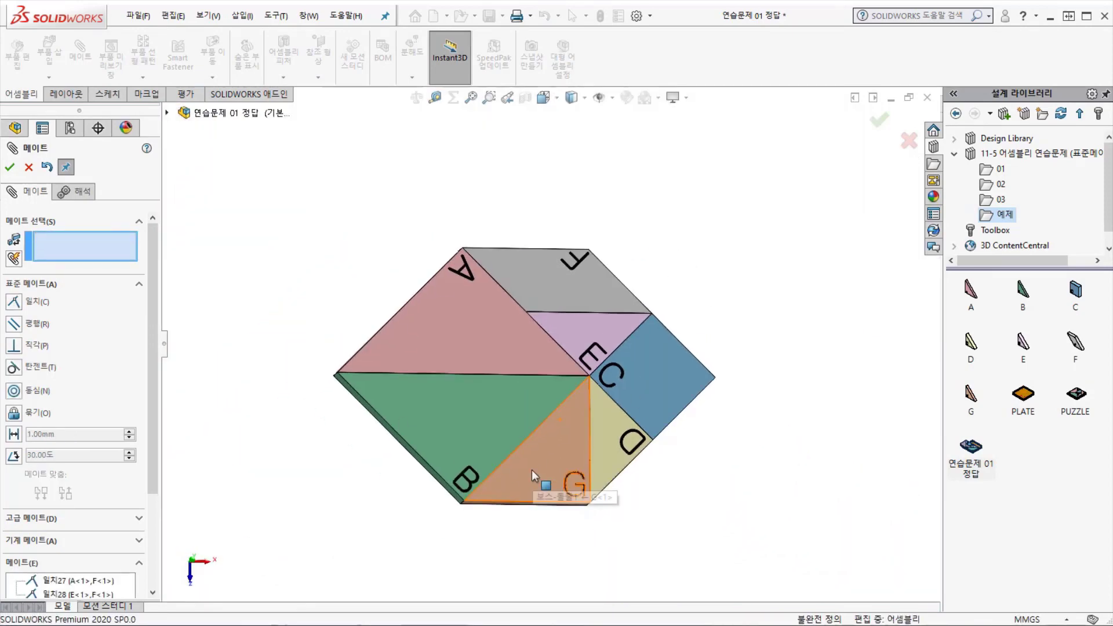
{"action": "scroll", "coordinate": [486, 376], "scroll_direction": "down", "scroll_amount": 1}
{"action": "key", "text": "f"}
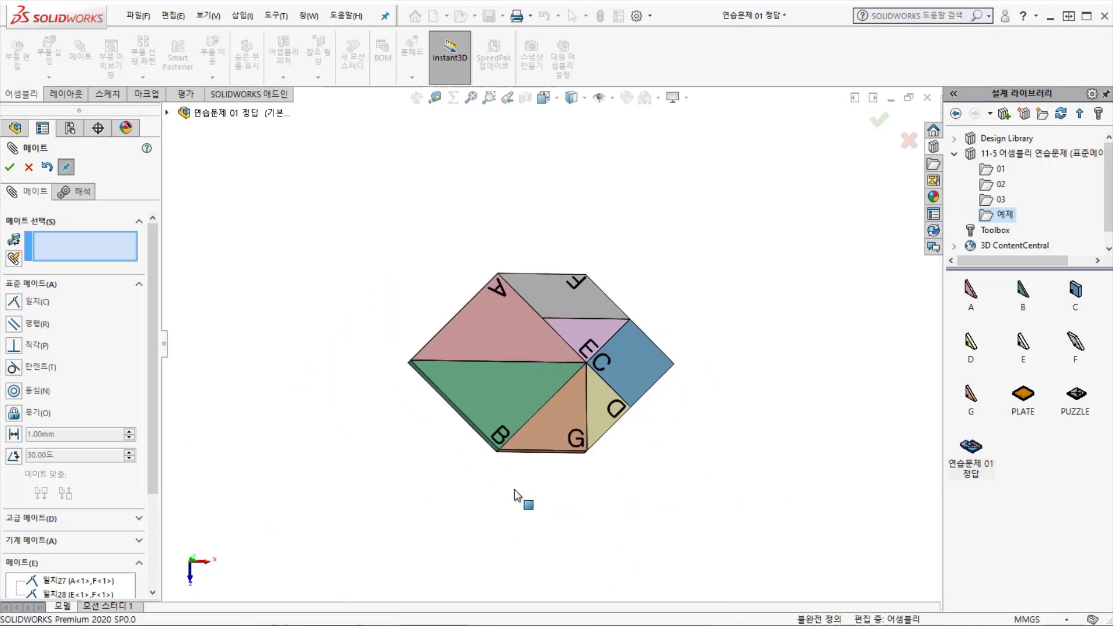
{"action": "left_click", "coordinate": [13, 170]}
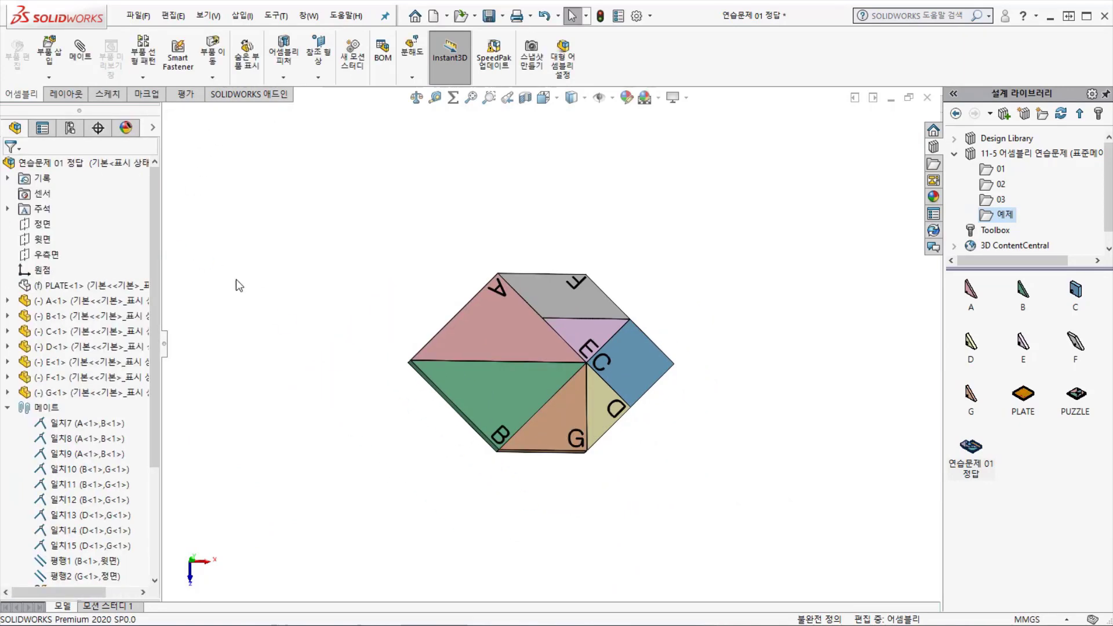
Step: Show the hidden PLATE component and move the joined puzzle pieces over it
{"action": "left_click", "coordinate": [118, 286]}
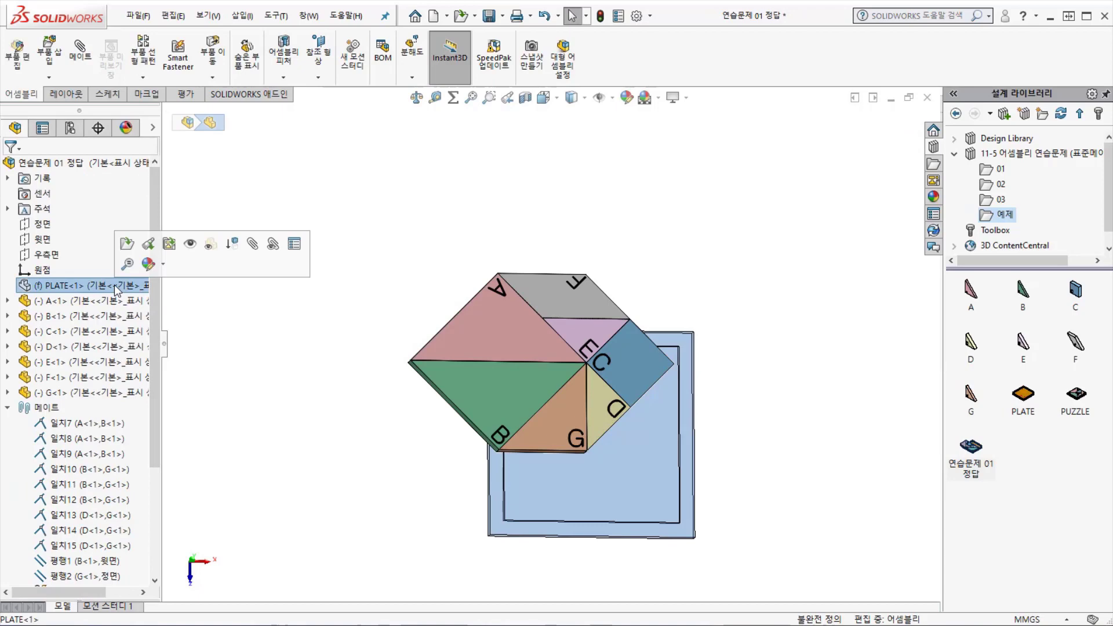
{"action": "left_click", "coordinate": [195, 252]}
{"action": "middle_click_drag", "start_coordinate": [577, 504], "coordinate": [580, 379]}
{"action": "left_click_drag", "start_coordinate": [537, 404], "coordinate": [561, 468]}
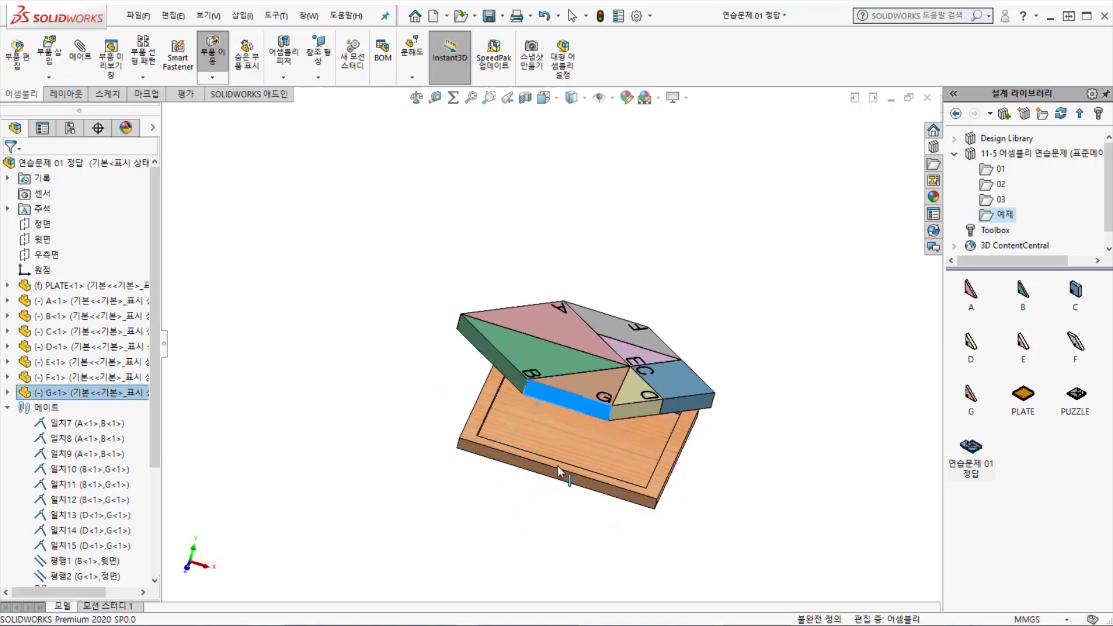
{"action": "scroll", "coordinate": [561, 476], "scroll_direction": "down", "scroll_amount": 4}
{"action": "left_click", "coordinate": [358, 327]}
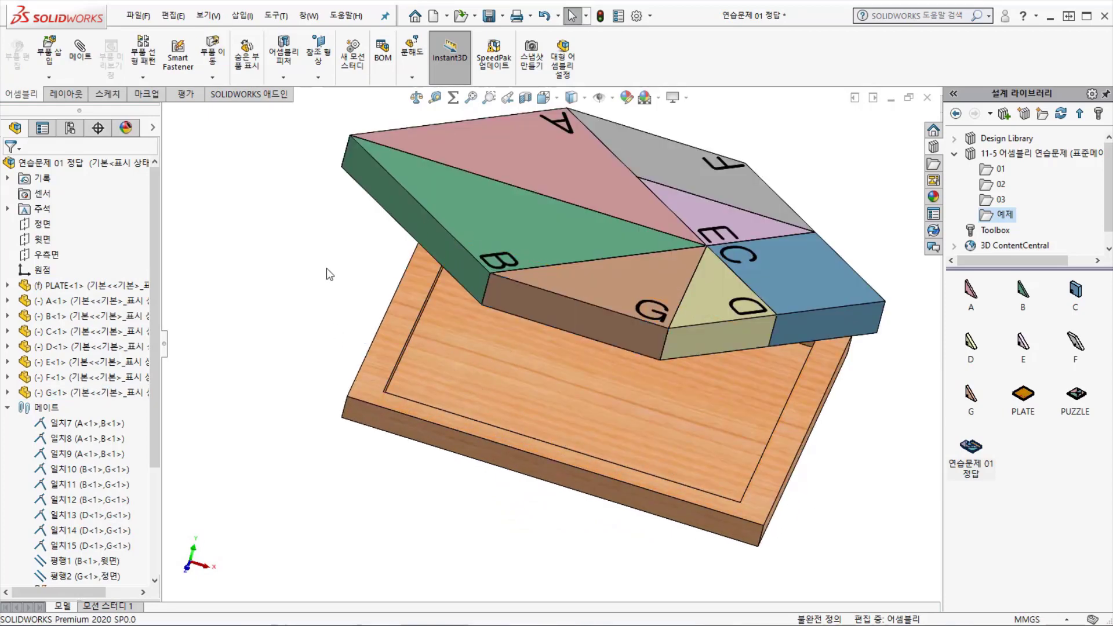
Step: Make the outer side face of piece G coincident with the plate's front side face
{"action": "left_click", "coordinate": [87, 53]}
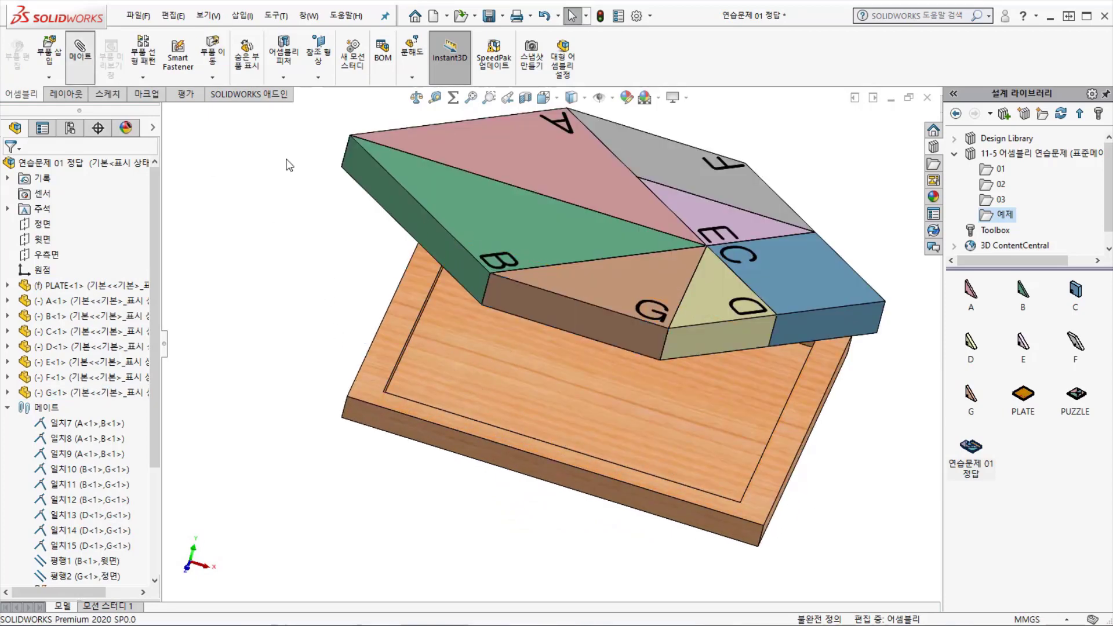
{"action": "left_click", "coordinate": [563, 313]}
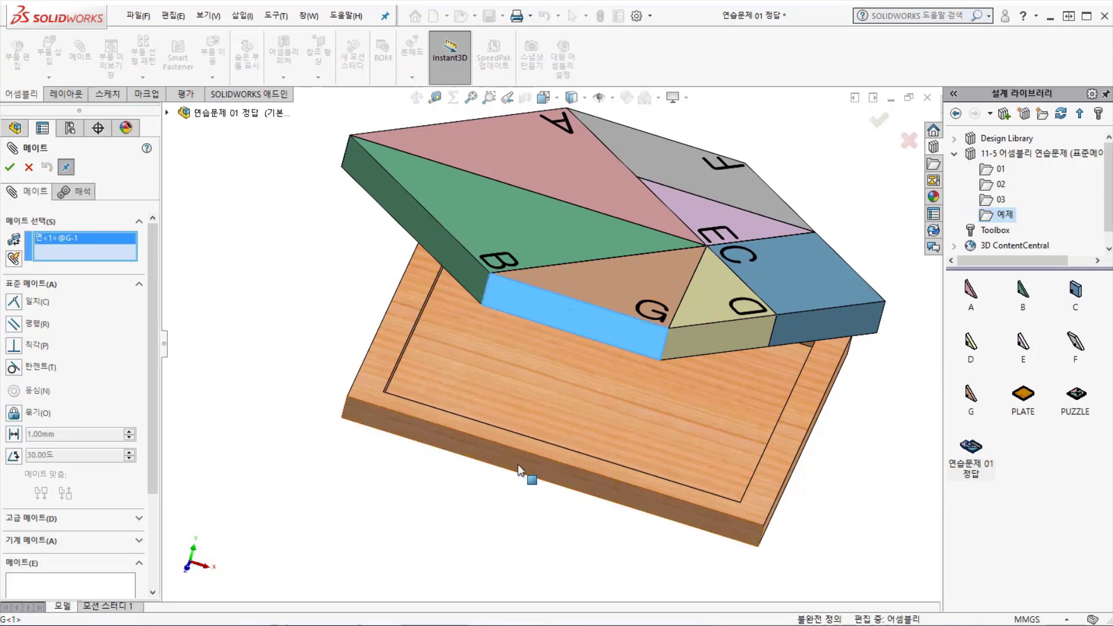
{"action": "left_click", "coordinate": [517, 464]}
{"action": "key", "text": "Return"}
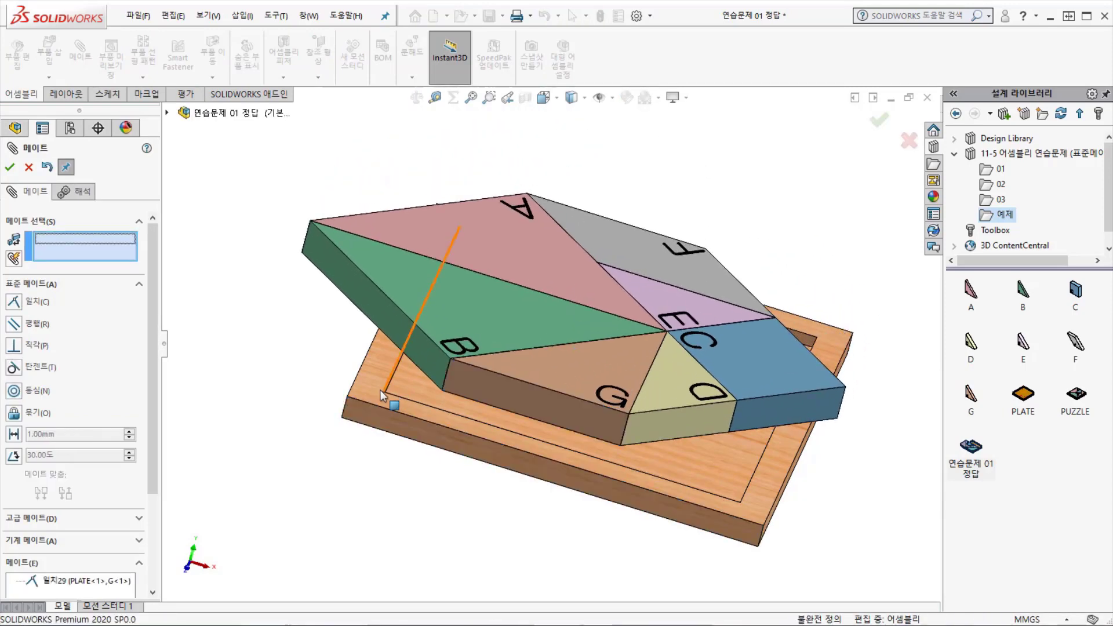
Step: Make the plate's top face coincident with the bottom face of piece B so the pieces rest on the plate
{"action": "middle_click_drag", "start_coordinate": [544, 409], "coordinate": [525, 243]}
{"action": "left_click", "coordinate": [520, 228]}
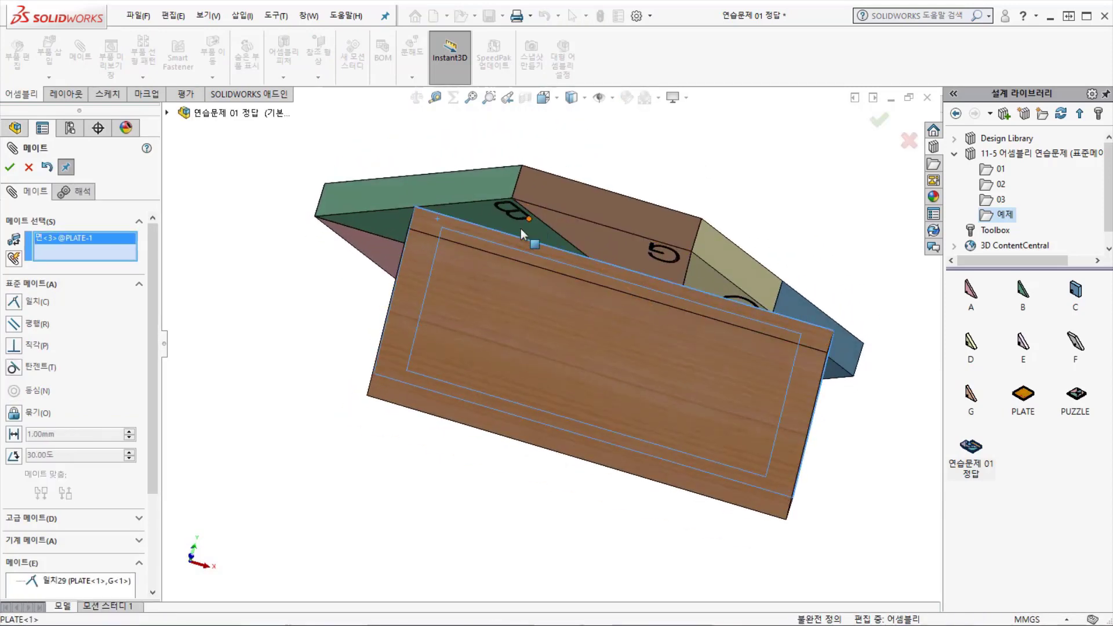
{"action": "left_click", "coordinate": [521, 228]}
{"action": "key", "text": "Return"}
{"action": "middle_click_drag", "start_coordinate": [521, 229], "coordinate": [481, 397]}
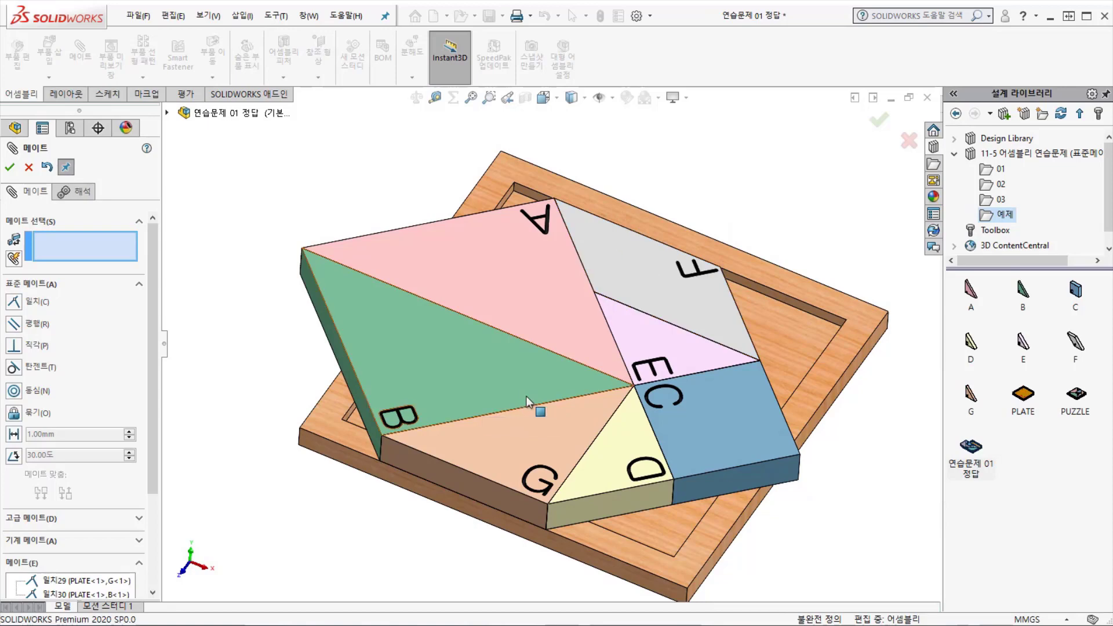
Step: Slide the joined pieces along the plate's front edge, inspect their position, and finish mating
{"action": "left_click_drag", "start_coordinate": [559, 436], "coordinate": [594, 444]}
{"action": "scroll", "coordinate": [517, 398], "scroll_direction": "up", "scroll_amount": 2}
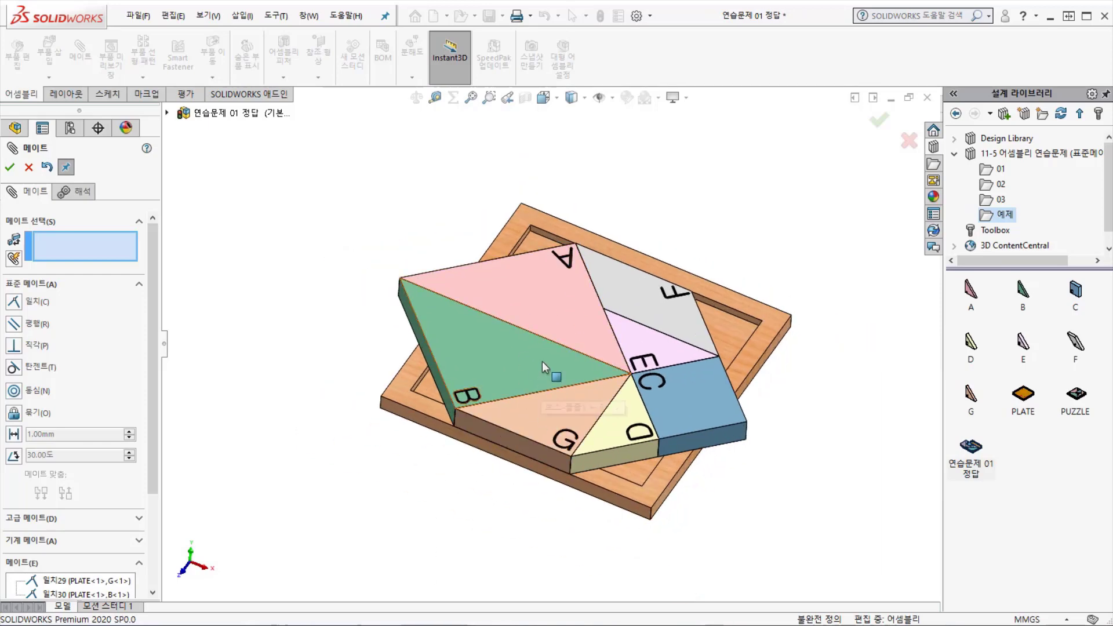
{"action": "middle_click_drag", "start_coordinate": [531, 429], "coordinate": [553, 415]}
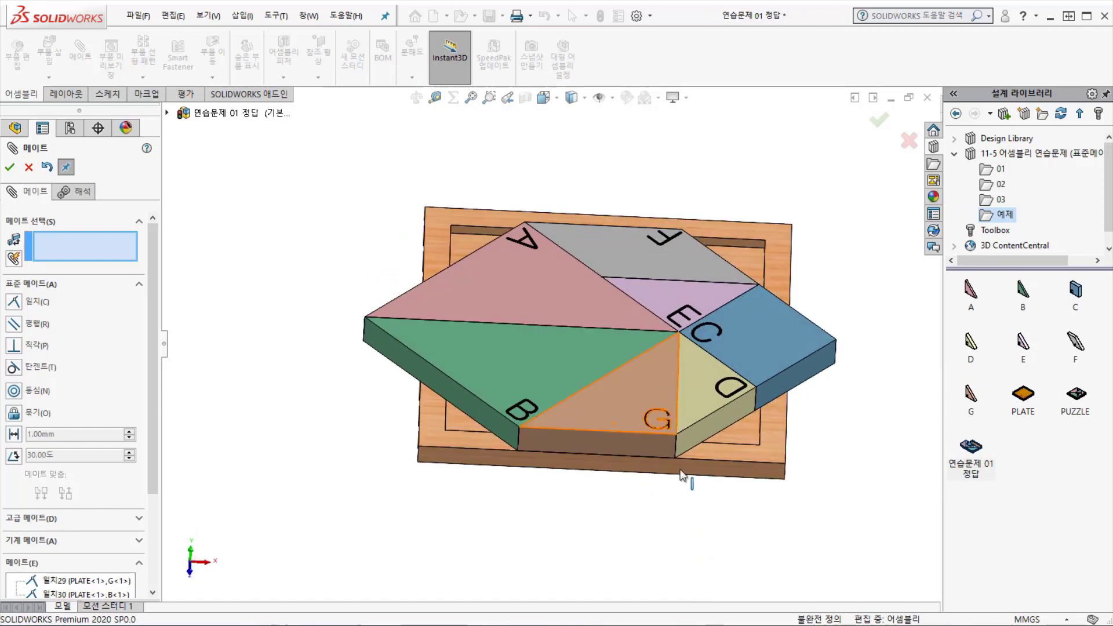
{"action": "scroll", "coordinate": [790, 472], "scroll_direction": "down", "scroll_amount": 3}
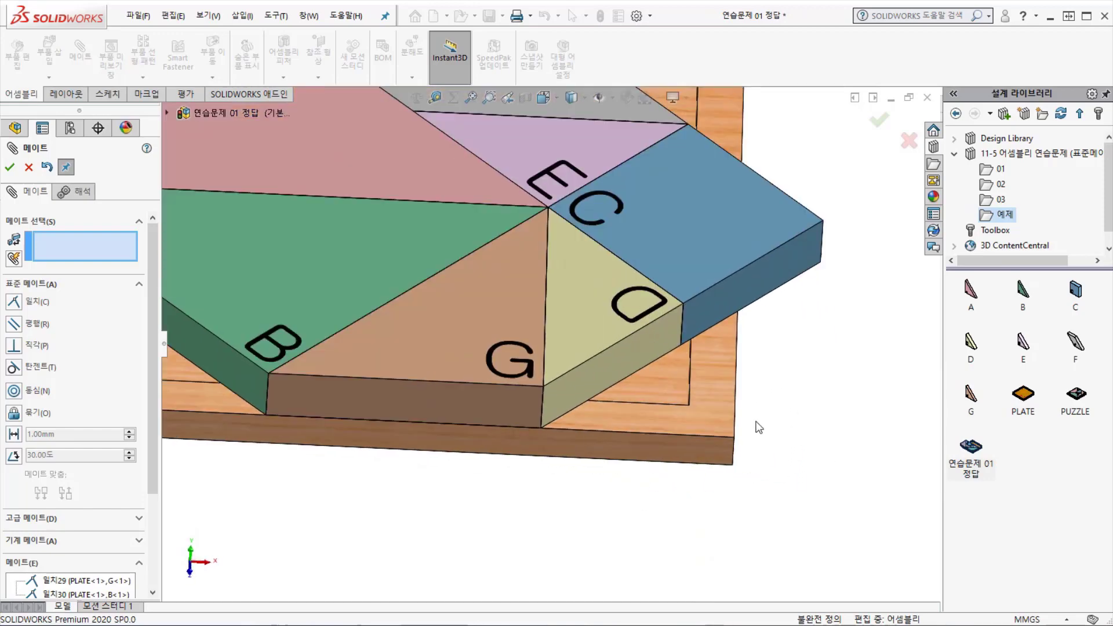
{"action": "scroll", "coordinate": [783, 416], "scroll_direction": "up", "scroll_amount": 2}
{"action": "left_click", "coordinate": [10, 168]}
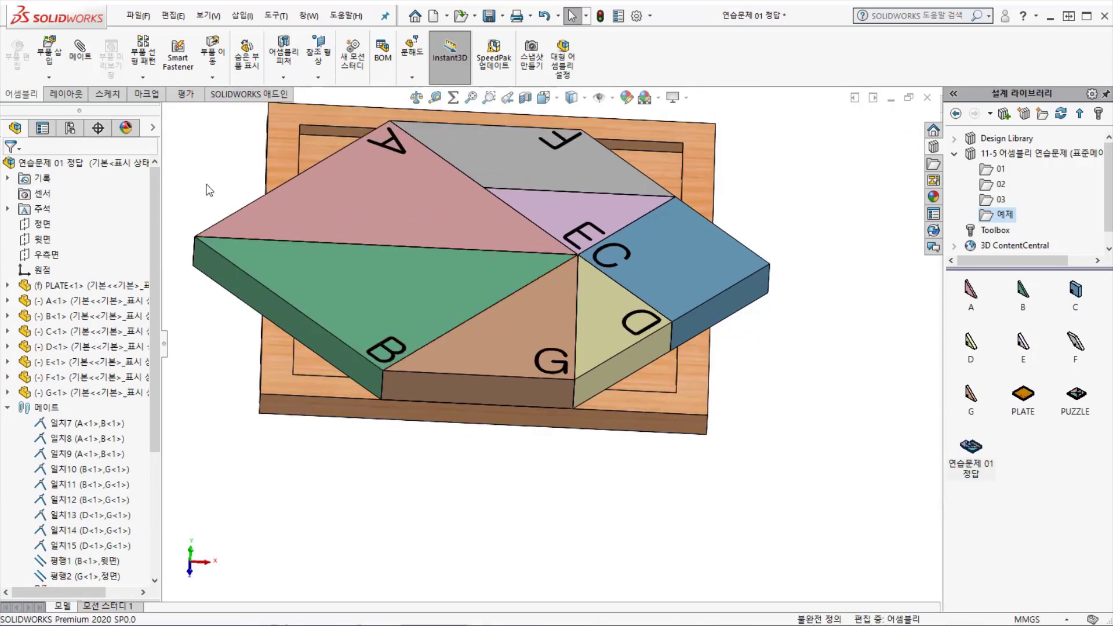
{"action": "key", "text": "f"}
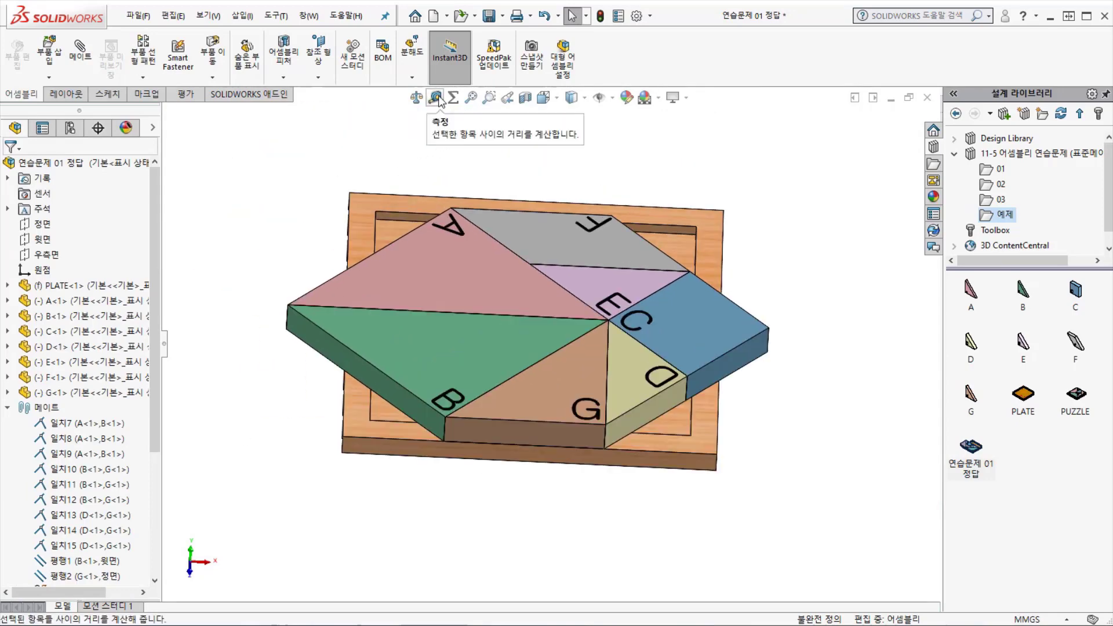
Step: Measure the length of the plate's front top edge and of piece G's front top edge
{"action": "left_click", "coordinate": [186, 94]}
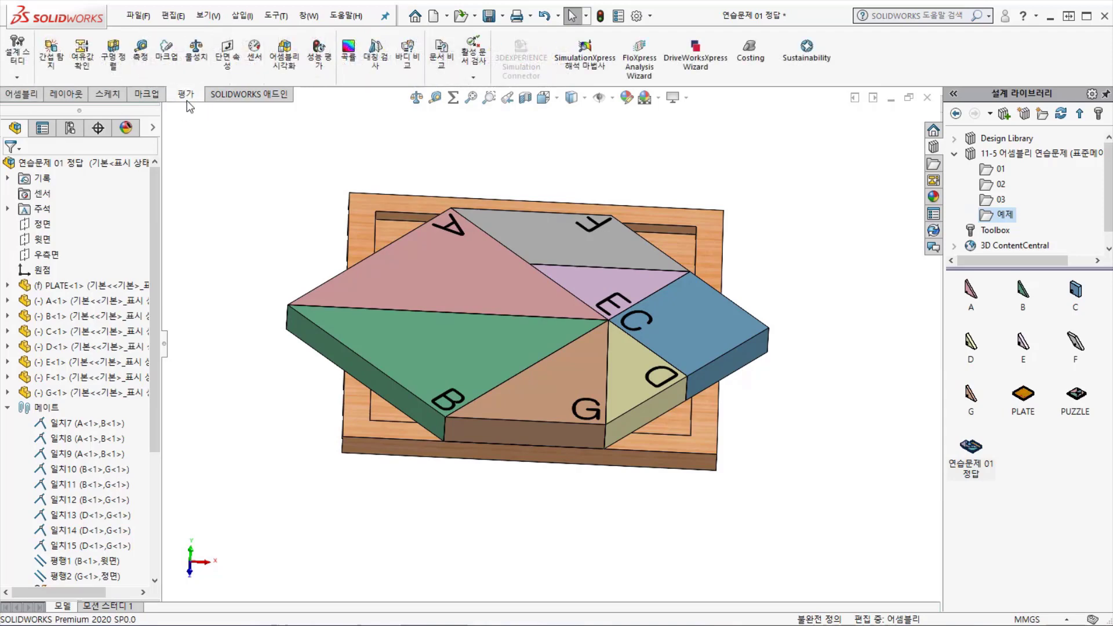
{"action": "left_click", "coordinate": [140, 57]}
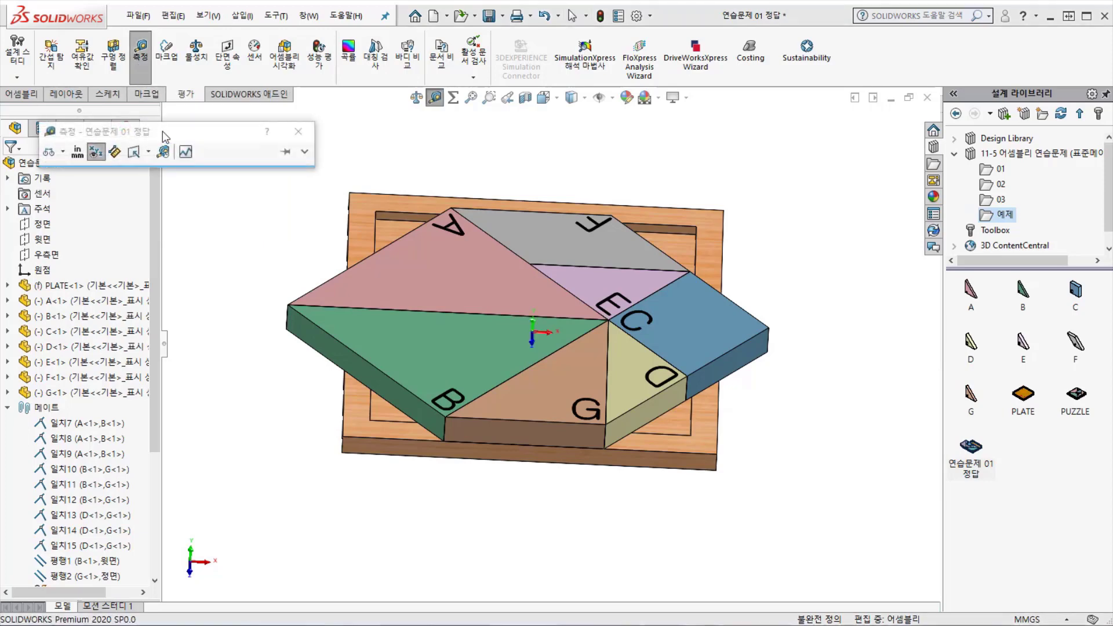
{"action": "left_click", "coordinate": [304, 153]}
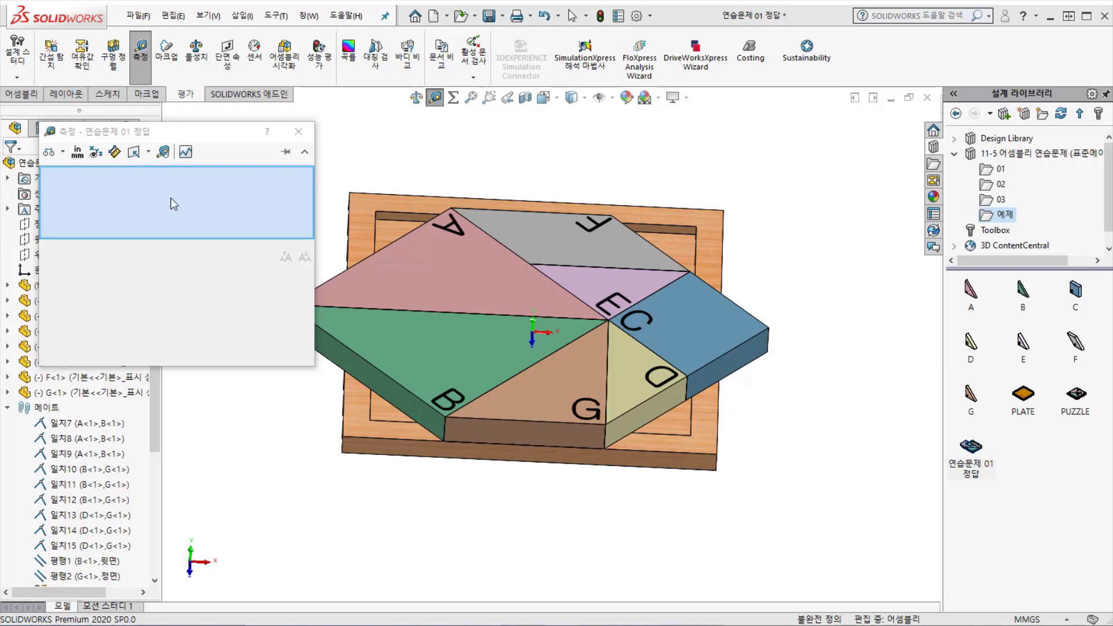
{"action": "scroll", "coordinate": [562, 441], "scroll_direction": "down", "scroll_amount": 3}
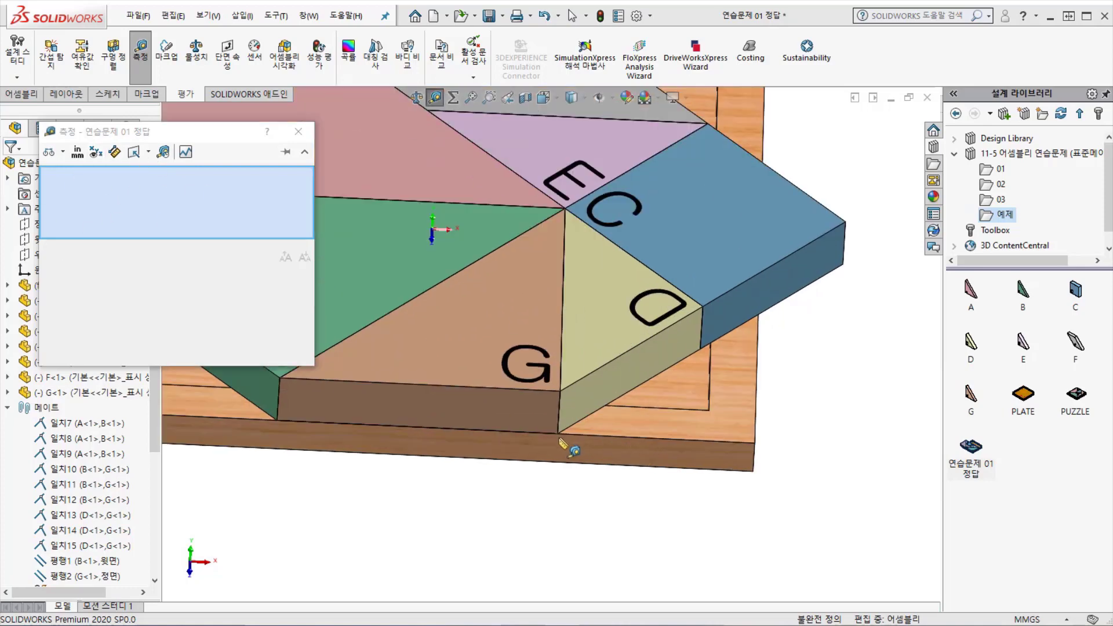
{"action": "left_click", "coordinate": [613, 444]}
{"action": "scroll", "coordinate": [614, 446], "scroll_direction": "up", "scroll_amount": 1}
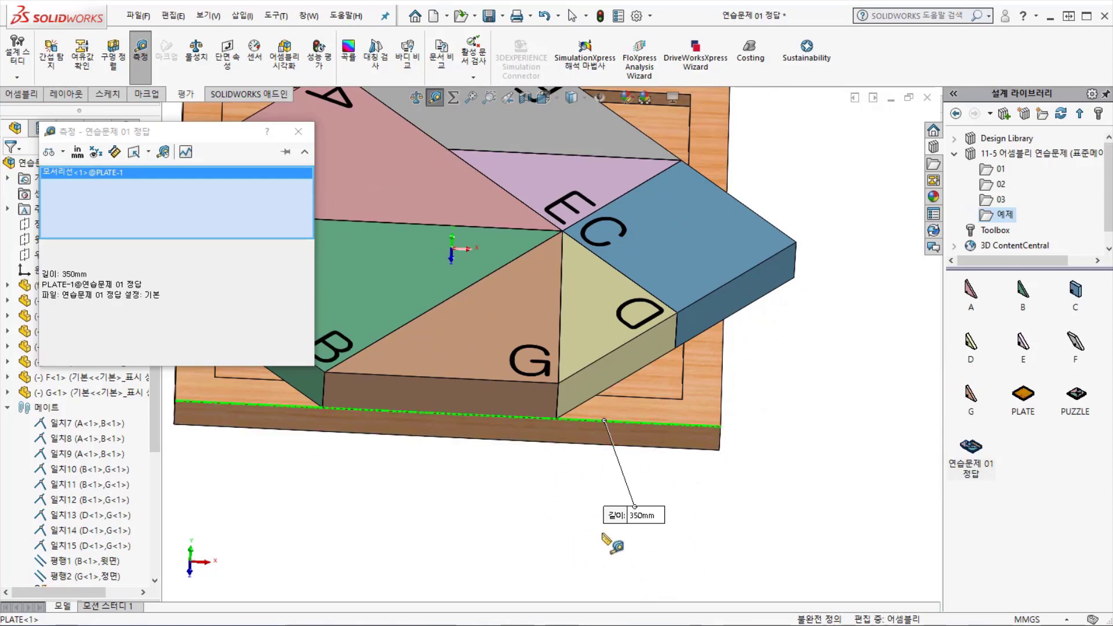
{"action": "left_click", "coordinate": [335, 502]}
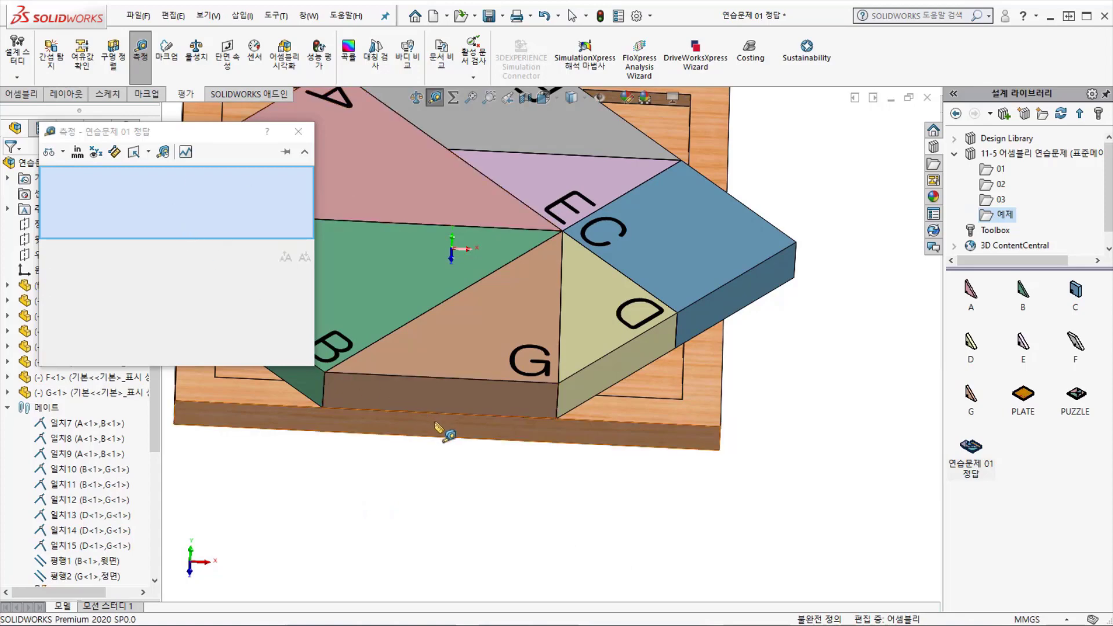
{"action": "left_click", "coordinate": [454, 379]}
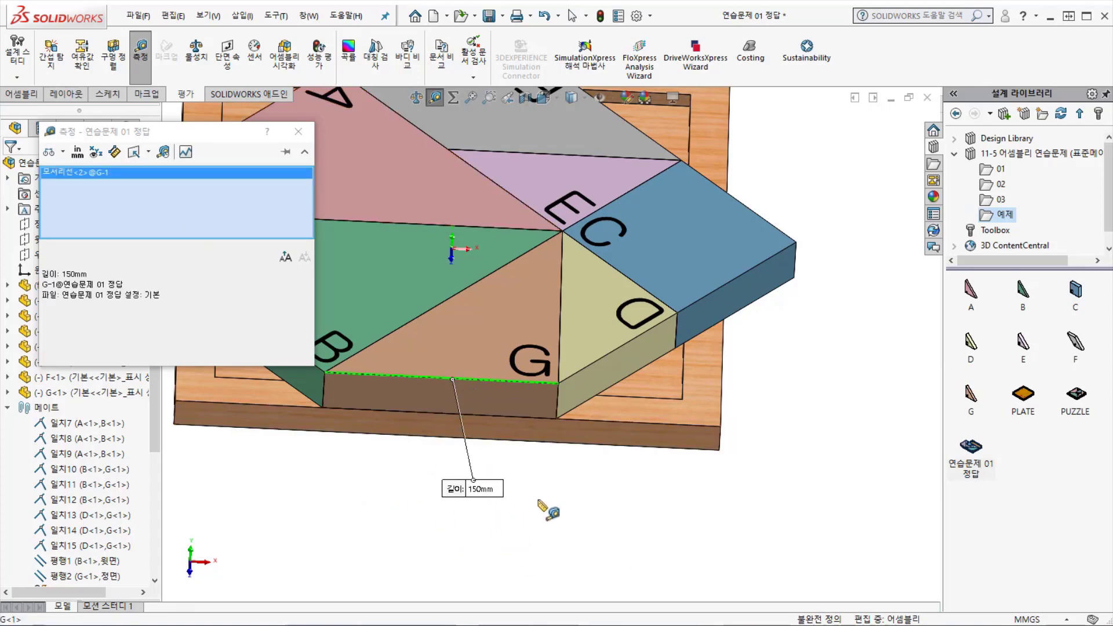
Step: Clear the measured edge, finish measuring, and fit the whole assembly in view
{"action": "left_click", "coordinate": [600, 484]}
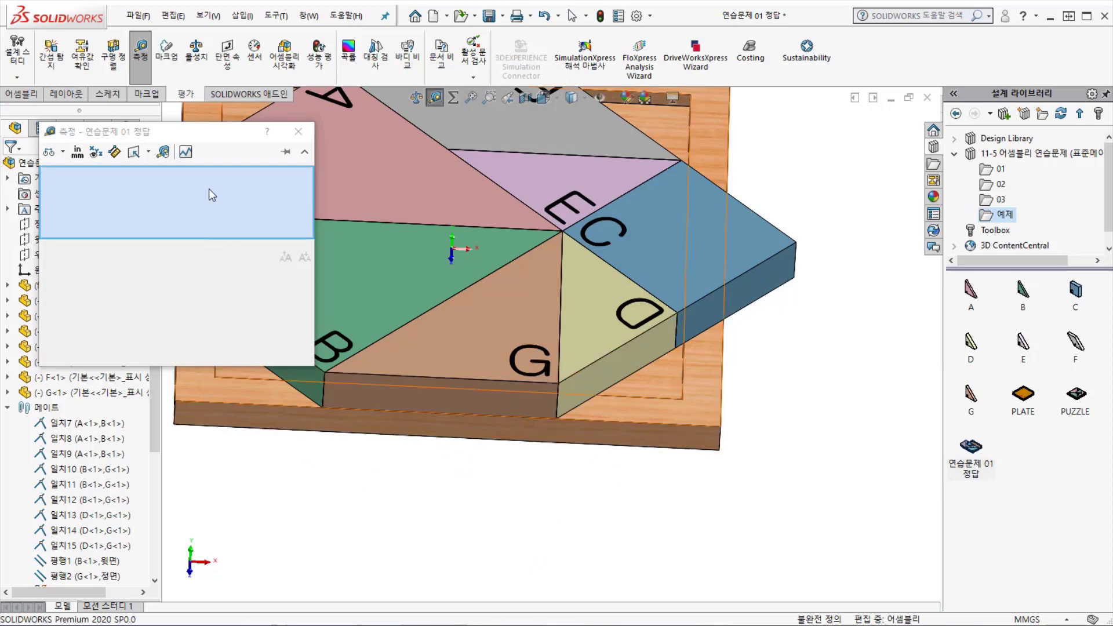
{"action": "left_click", "coordinate": [298, 132]}
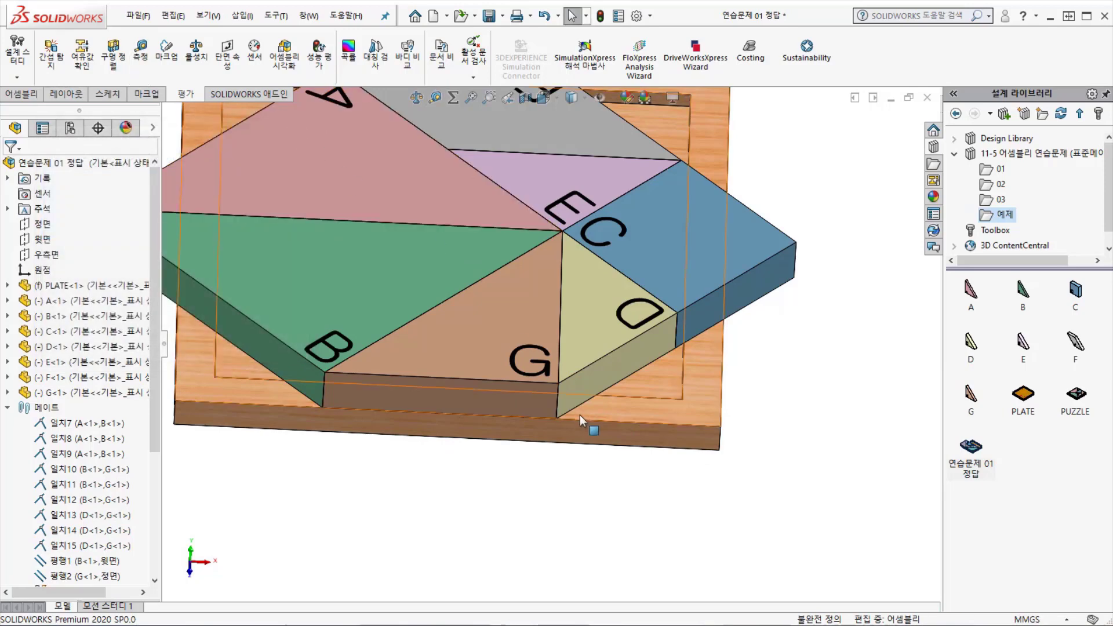
{"action": "key", "text": "f"}
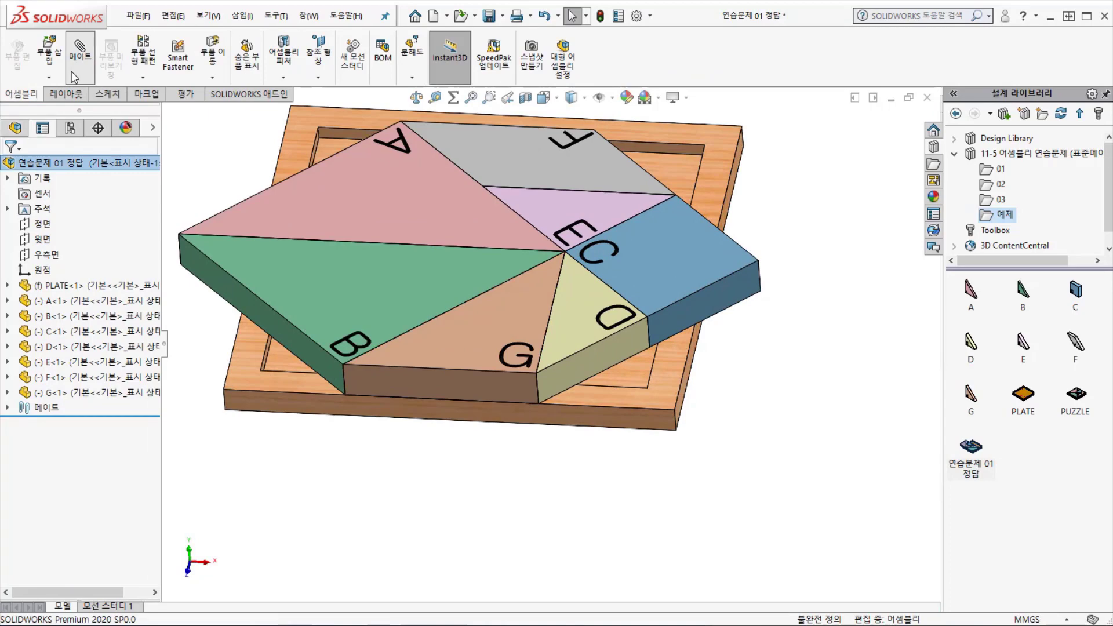
Step: Add a 100 mm distance mate between the plate's front-right vertical edge and piece D's vertical edge at the corner beside piece G
{"action": "left_click", "coordinate": [74, 77]}
{"action": "scroll", "coordinate": [667, 469], "scroll_direction": "down", "scroll_amount": 3}
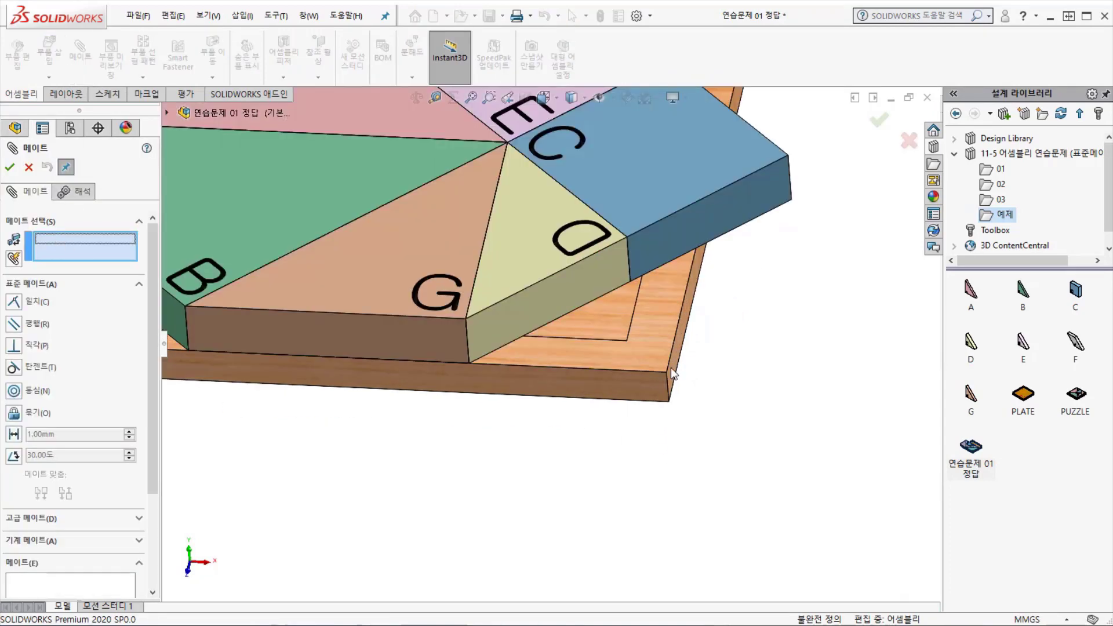
{"action": "left_click", "coordinate": [669, 387]}
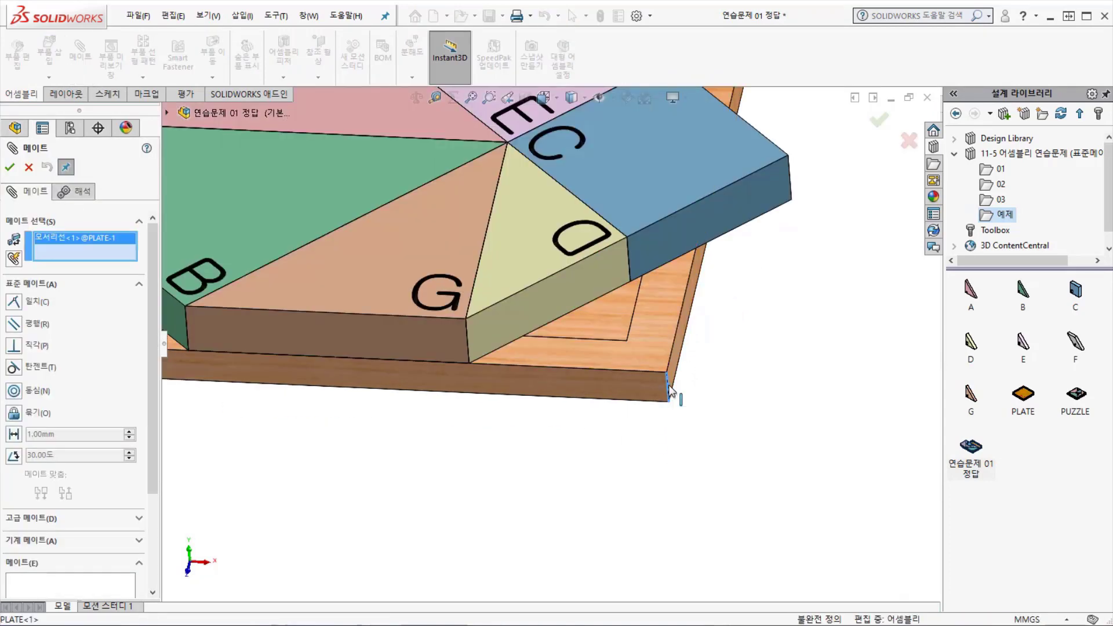
{"action": "left_click", "coordinate": [467, 332]}
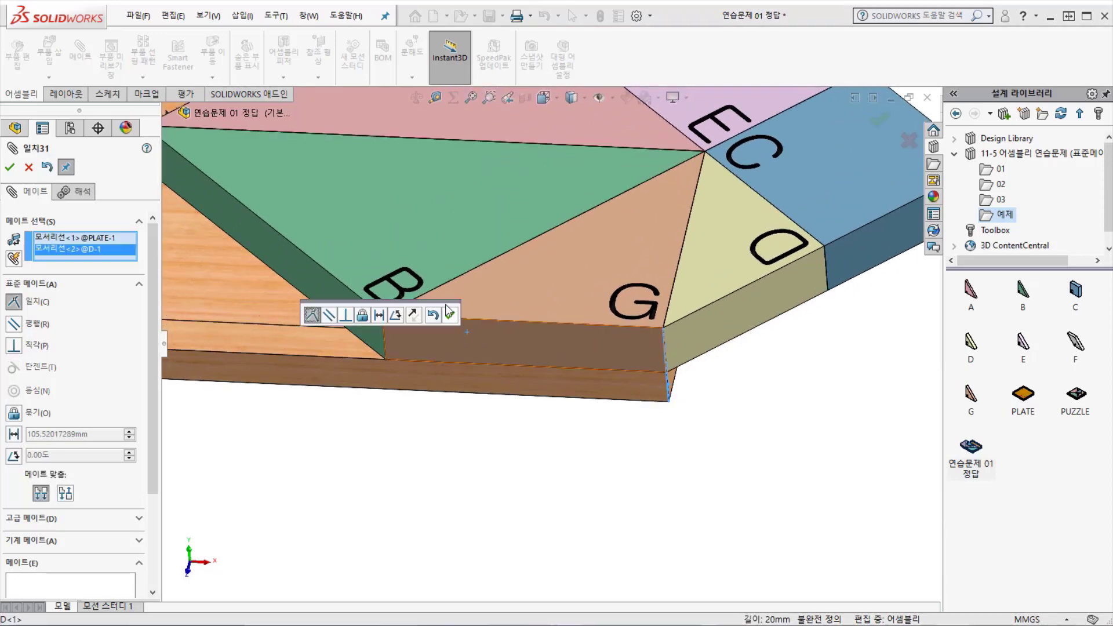
{"action": "left_click_drag", "start_coordinate": [441, 307], "coordinate": [406, 435]}
{"action": "left_click", "coordinate": [345, 443]}
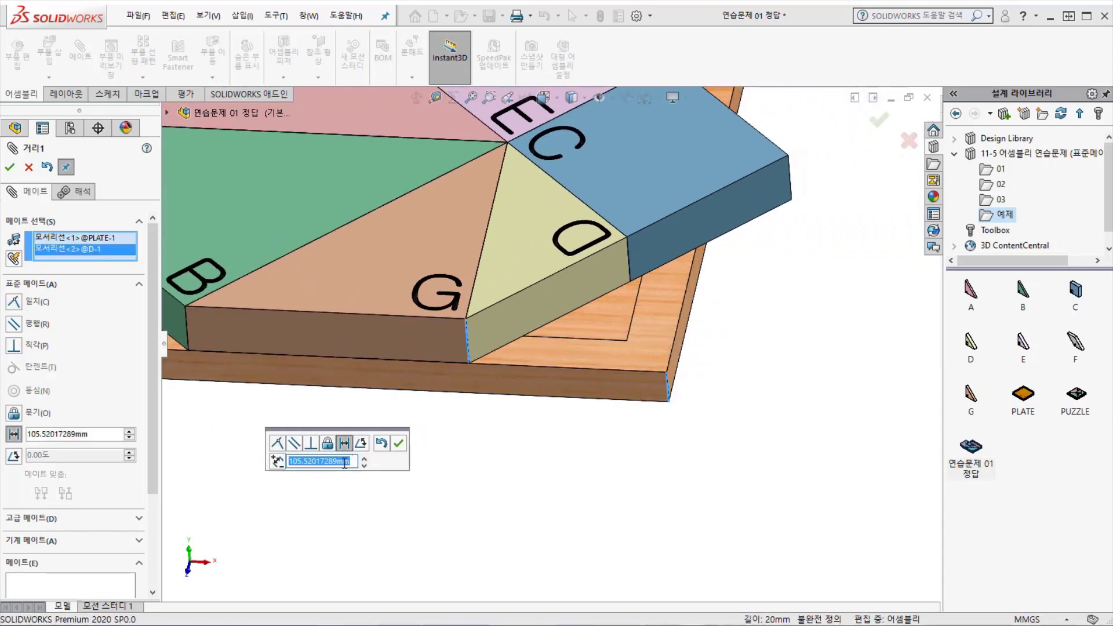
{"action": "type", "text": "100"}
{"action": "key", "text": "Return"}
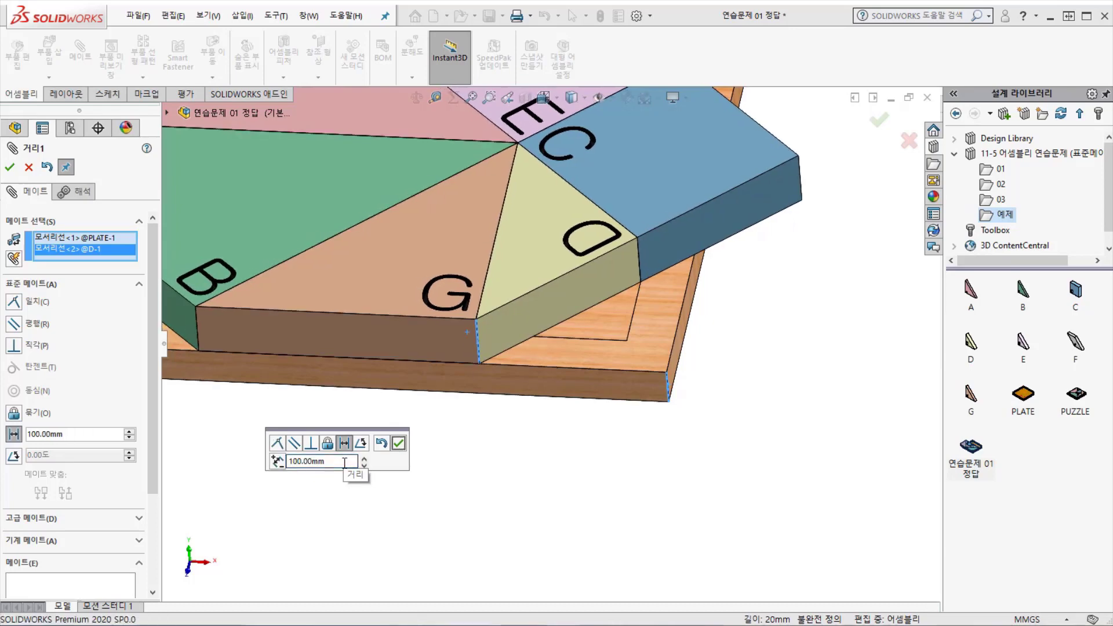
{"action": "left_click", "coordinate": [399, 444]}
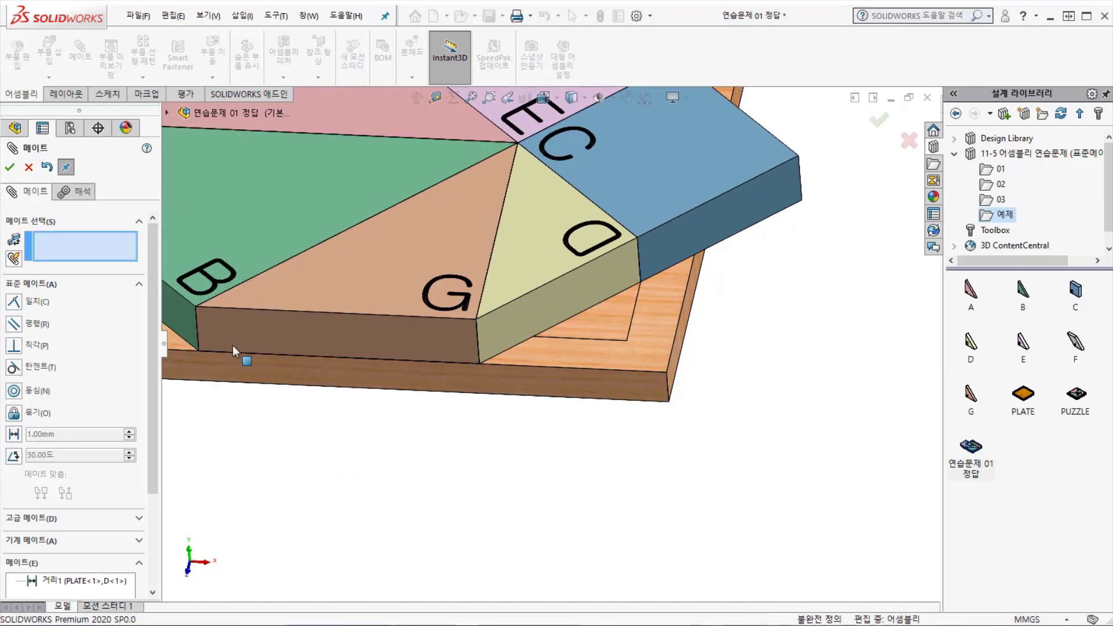
{"action": "key", "text": "Escape"}
Step: Check the arrangement from the top and in isometric view, and read the assembly's centre of mass in its mass properties
{"action": "key", "text": "ctrl+5"}
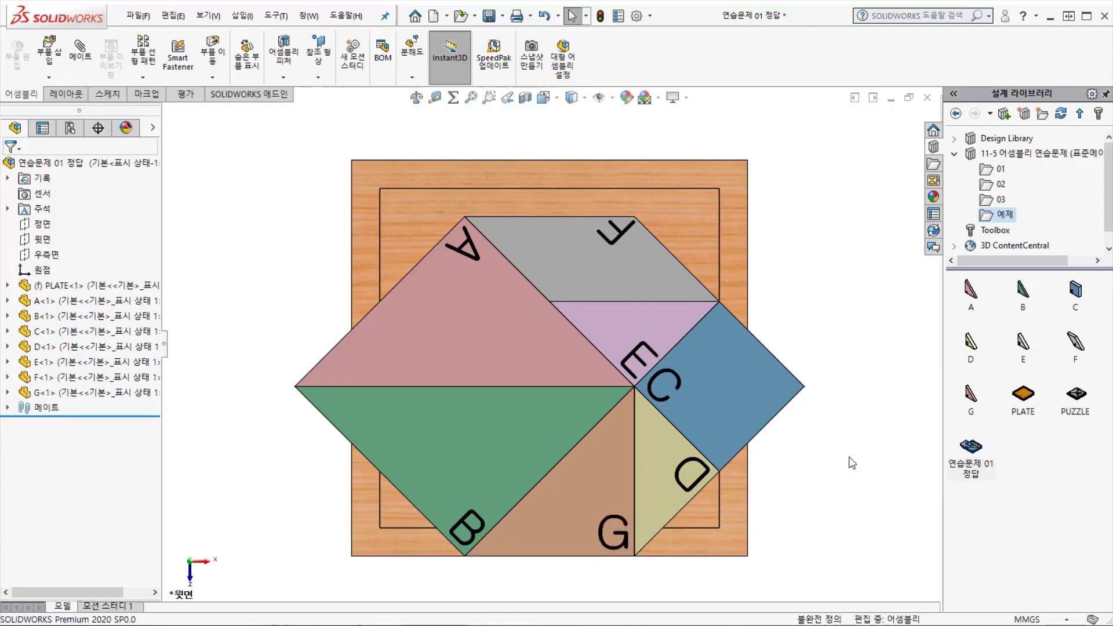
{"action": "key", "text": "ctrl+7"}
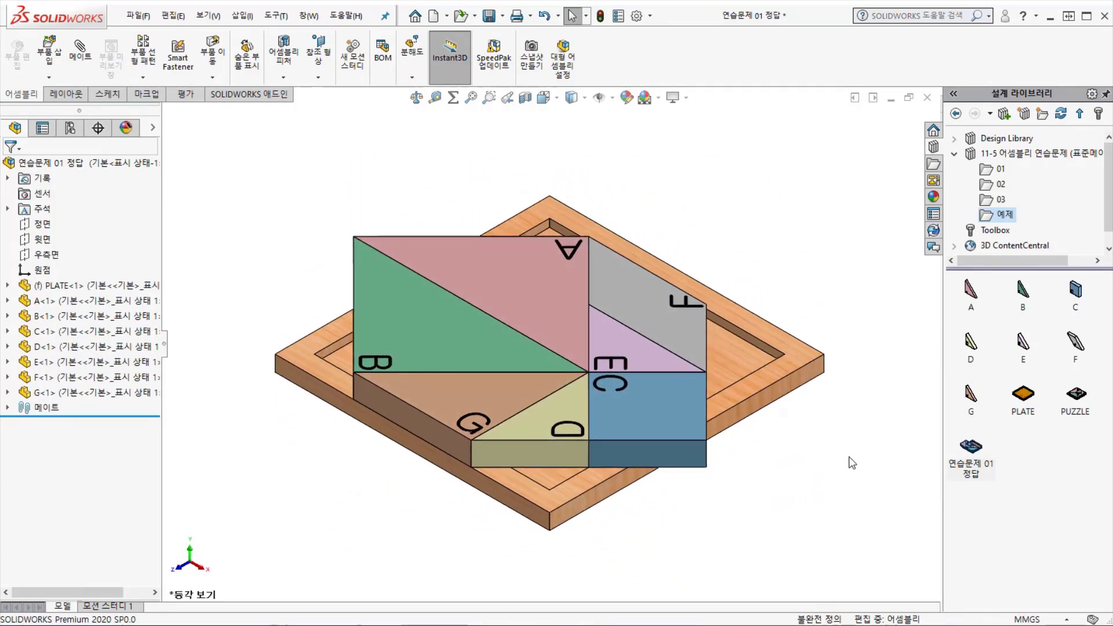
{"action": "scroll", "coordinate": [735, 480], "scroll_direction": "down", "scroll_amount": 2}
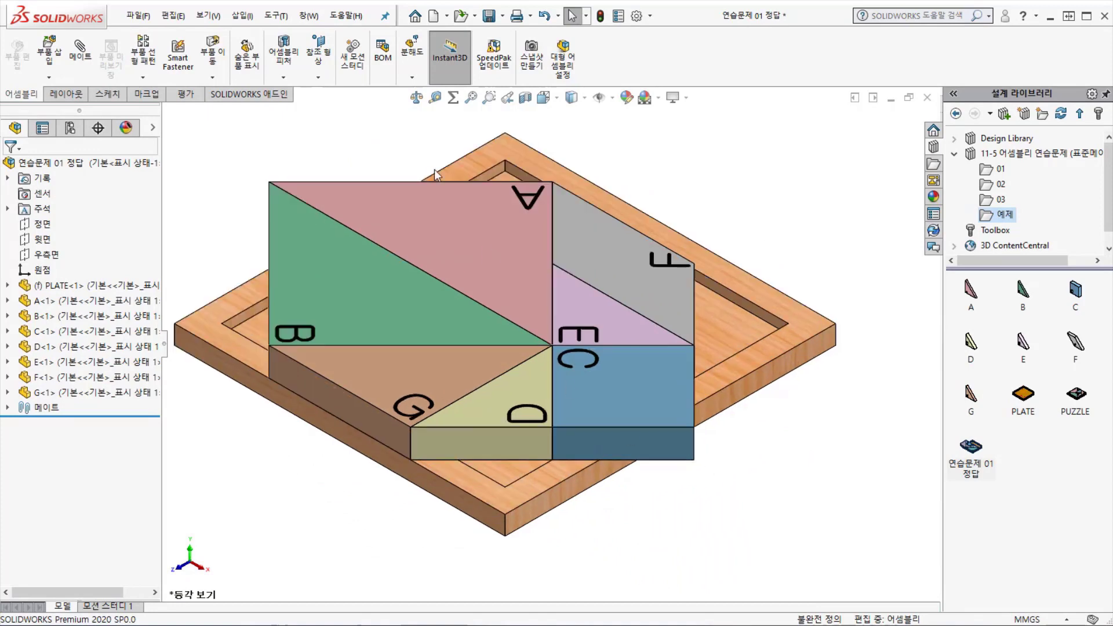
{"action": "left_click", "coordinate": [421, 98]}
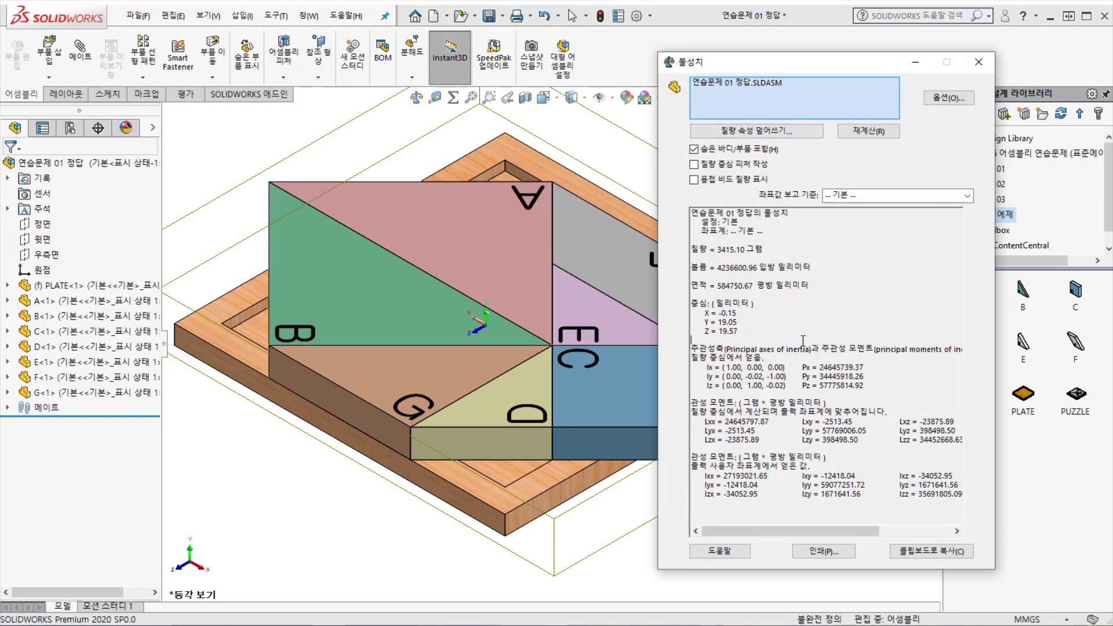
{"action": "scroll", "coordinate": [789, 469], "scroll_direction": "up", "scroll_amount": 4, "text": "ctrl"}
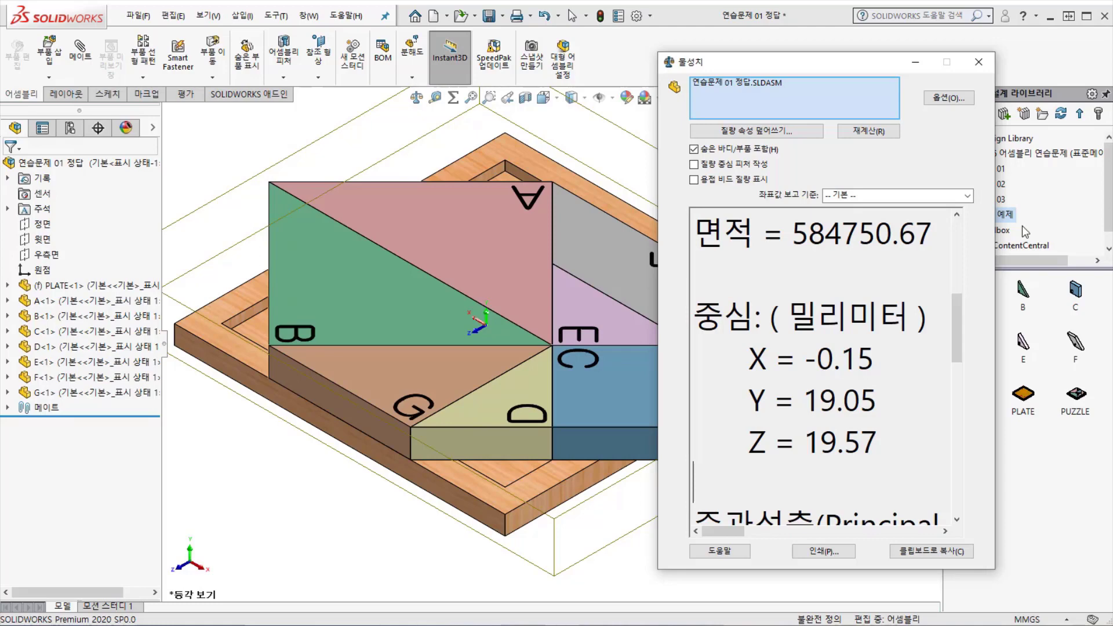
{"action": "left_click", "coordinate": [979, 62]}
Step: Expand the assembly's mates and look at the options available for a coincident mate between pieces B and G
{"action": "left_click", "coordinate": [7, 408]}
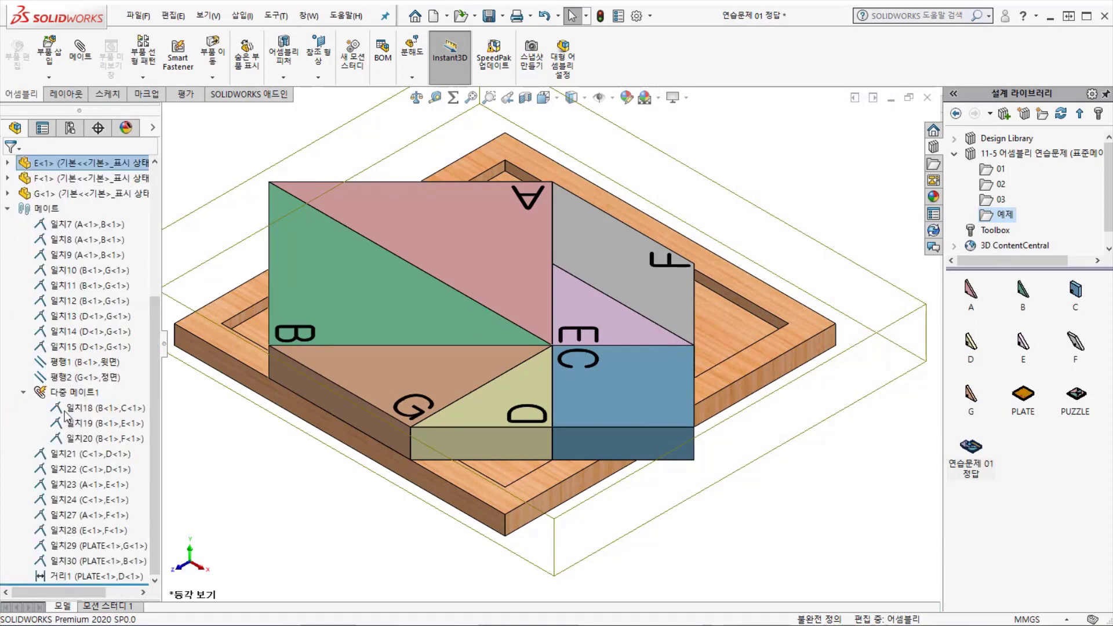
{"action": "left_click", "coordinate": [76, 302]}
{"action": "right_click", "coordinate": [76, 305]}
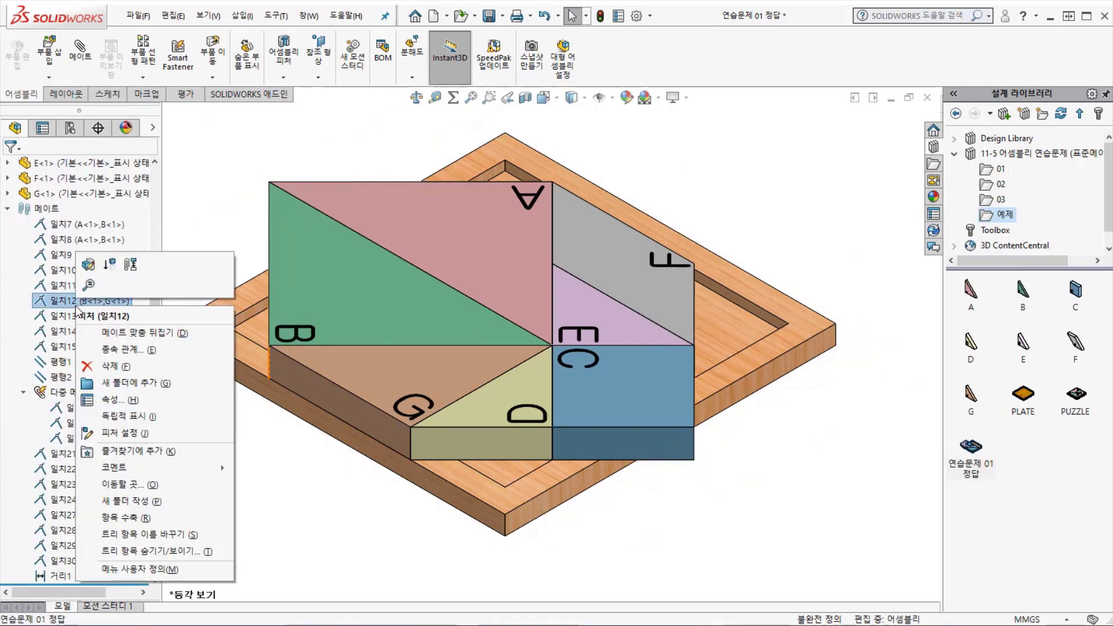
{"action": "left_click", "coordinate": [316, 485]}
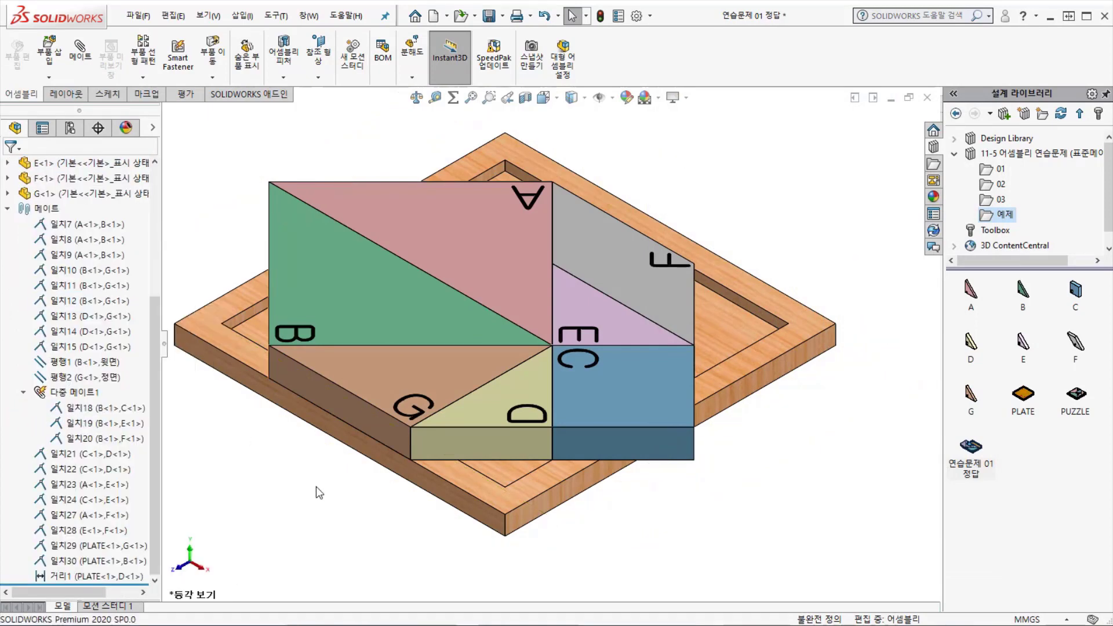
{"action": "left_click", "coordinate": [80, 55]}
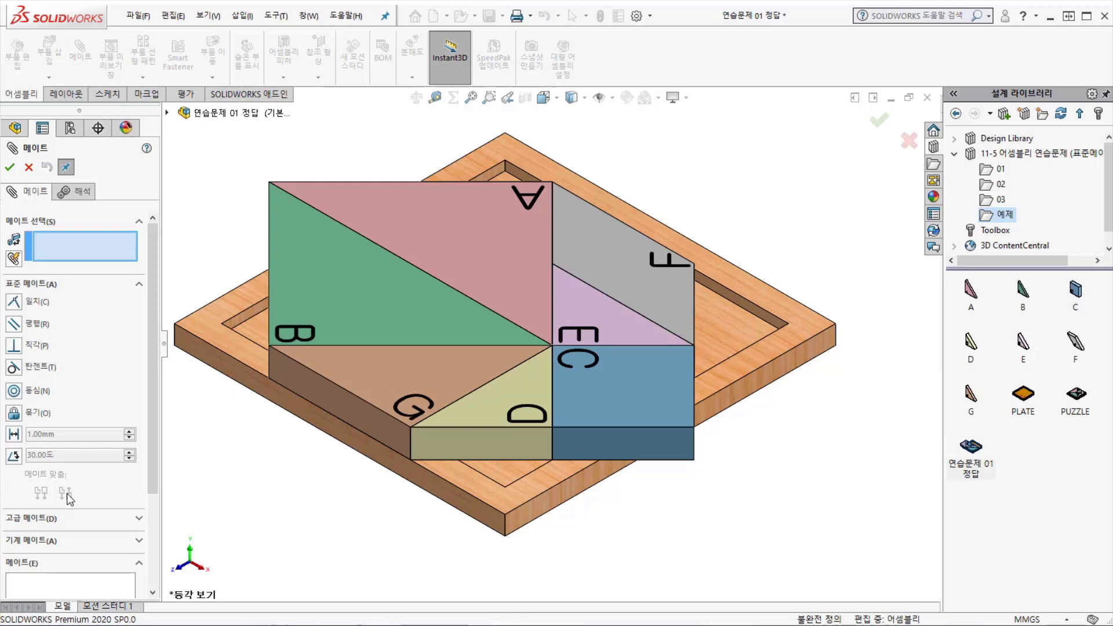
{"action": "left_click", "coordinate": [9, 167]}
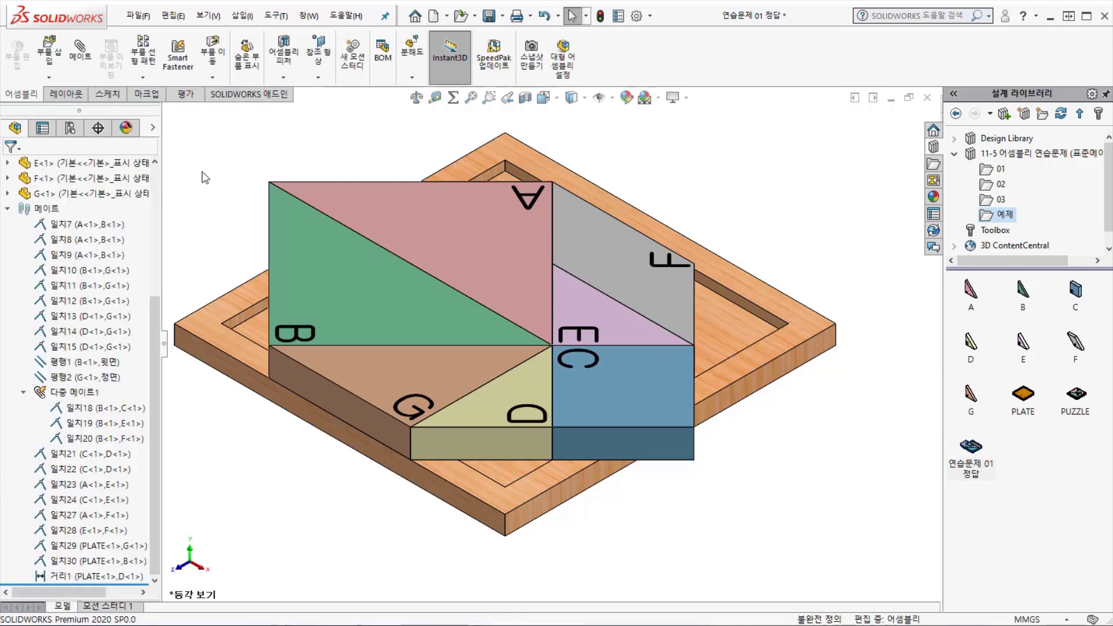
{"action": "left_click", "coordinate": [191, 97]}
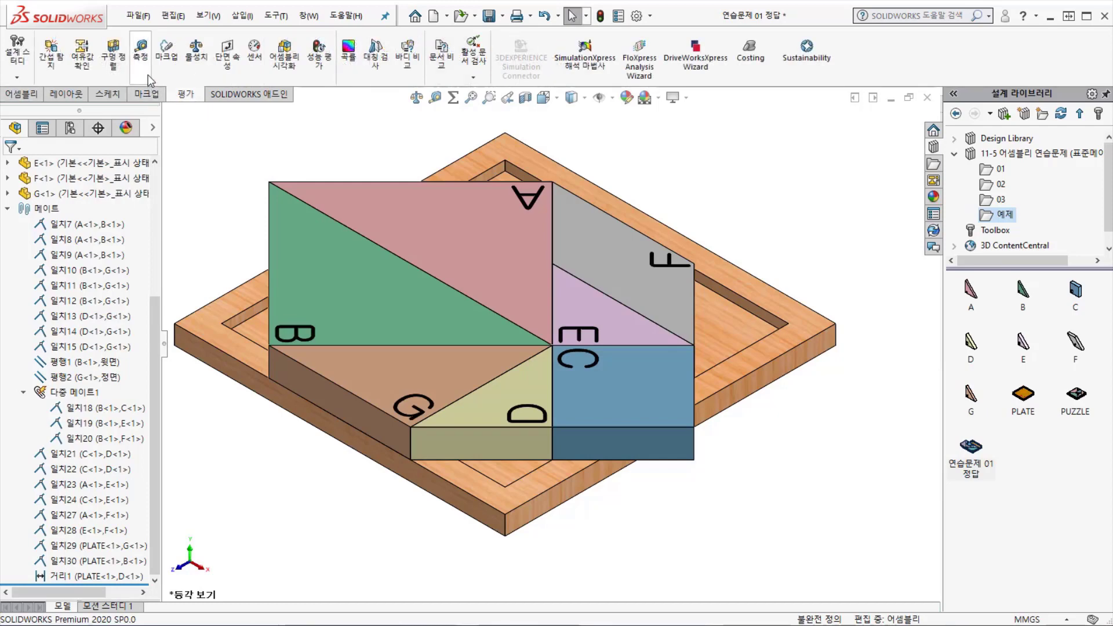